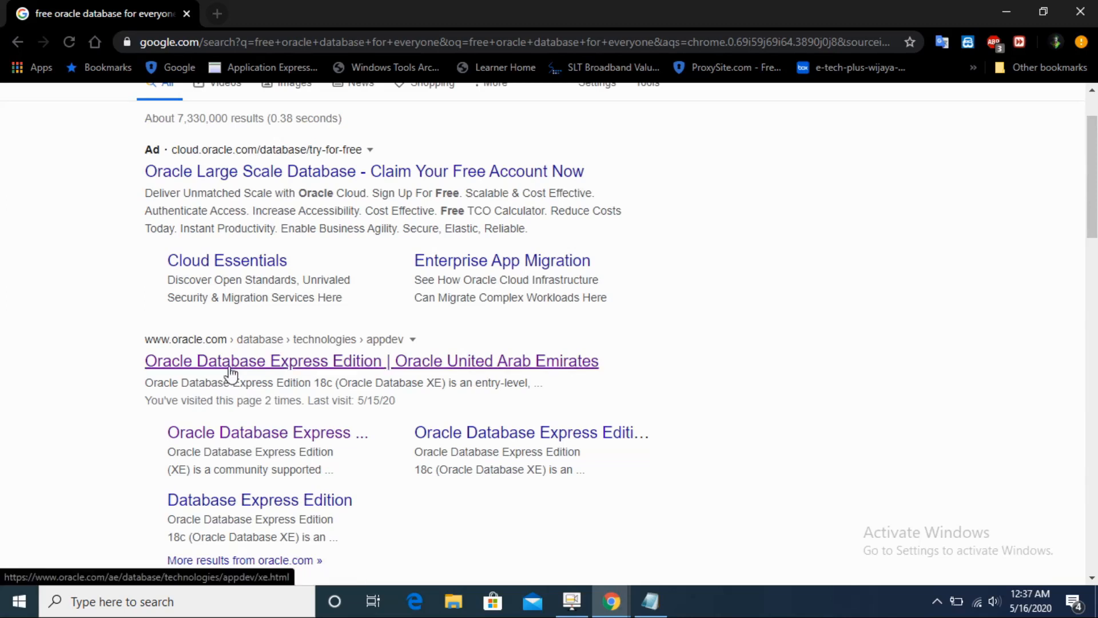
Step: Open the Oracle Database Express Edition result from the Google search results
{"action": "left_click", "coordinate": [231, 371]}
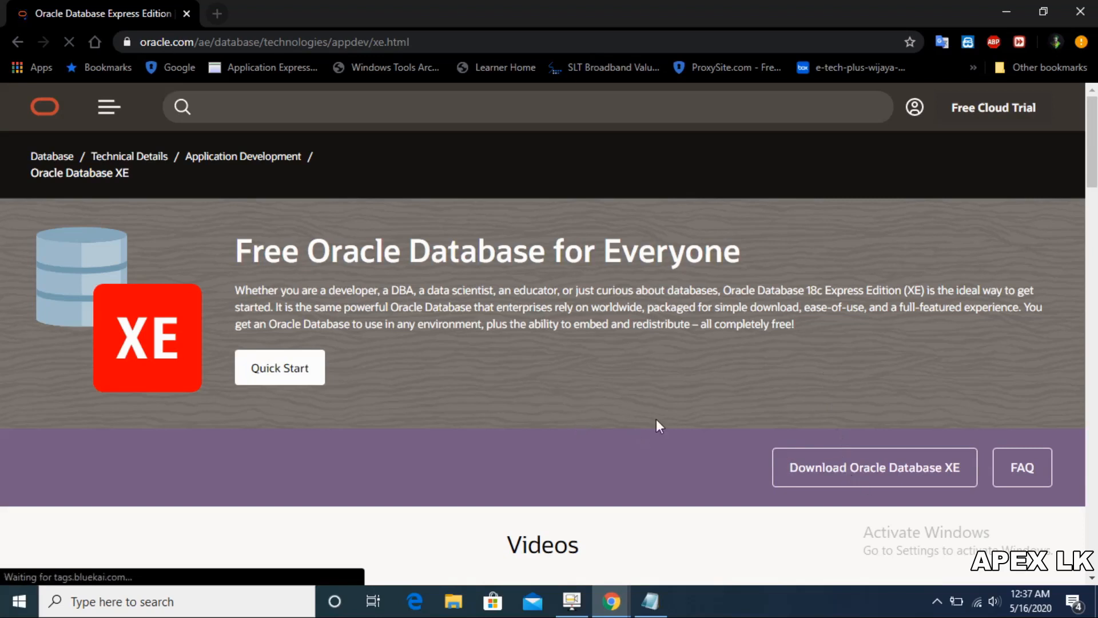
Step: Download the Windows x64 Oracle Database 18c XE zip after accepting the Oracle License Agreement
{"action": "left_click", "coordinate": [805, 469]}
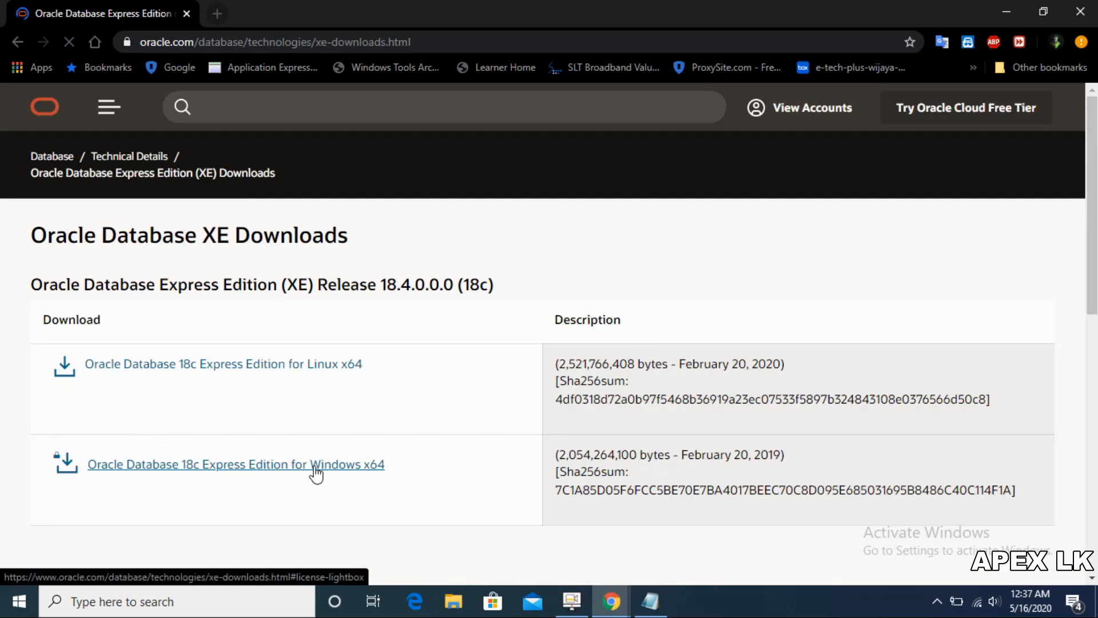
{"action": "double_click", "coordinate": [315, 474]}
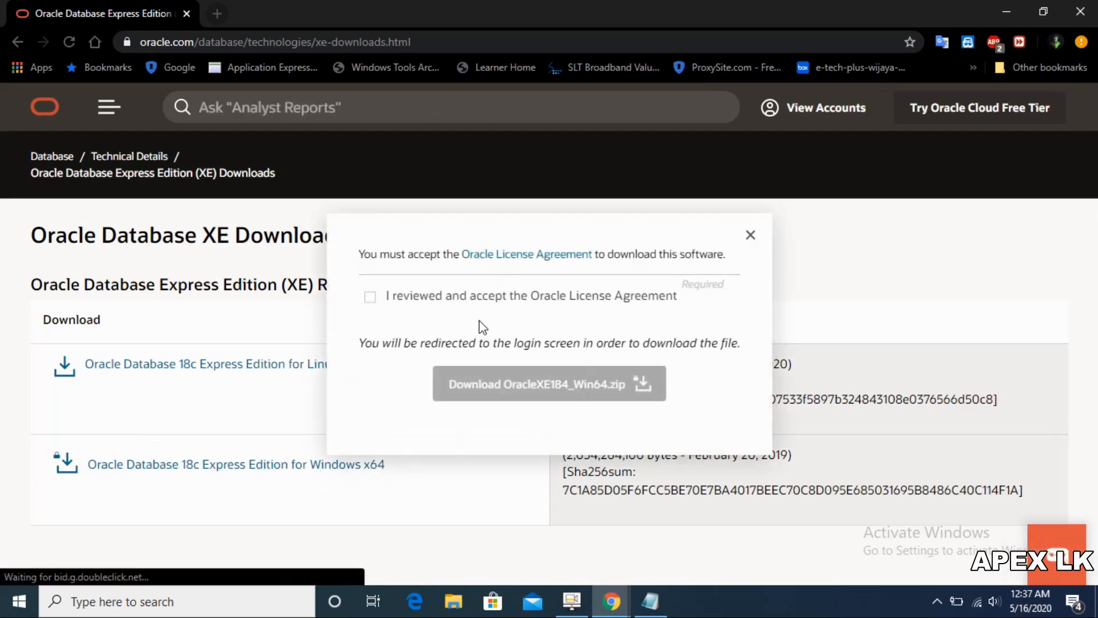
{"action": "mouse_move", "coordinate": [532, 260]}
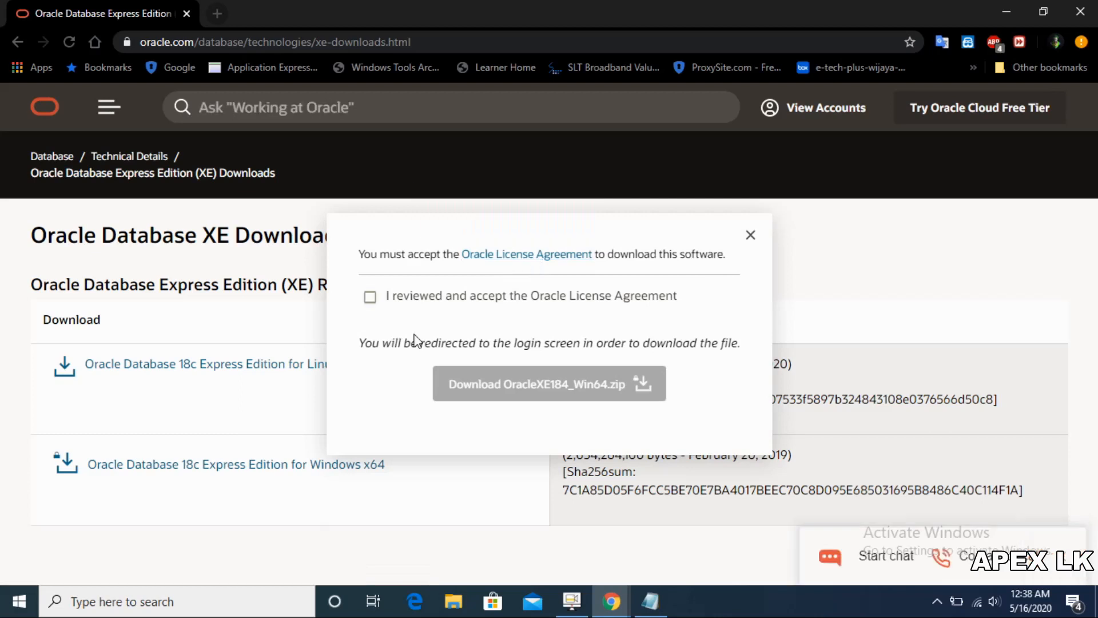
{"action": "left_click", "coordinate": [371, 297]}
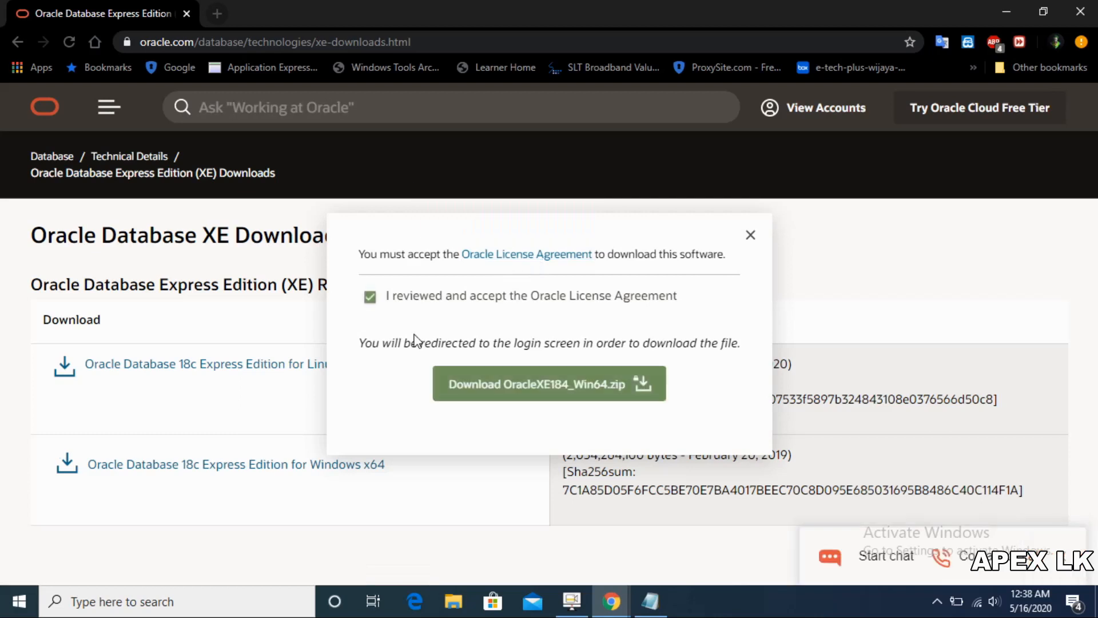
{"action": "left_click", "coordinate": [550, 388]}
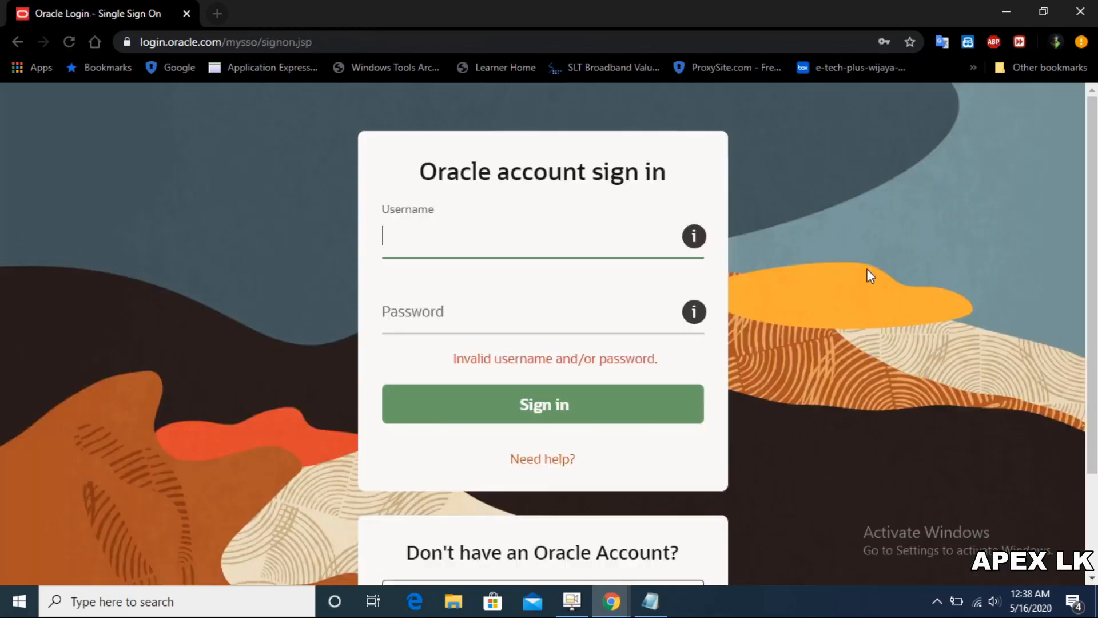
{"action": "scroll", "coordinate": [540, 360], "scroll_direction": "down", "scroll_amount": 3}
{"action": "scroll", "coordinate": [541, 360], "scroll_direction": "up", "scroll_amount": 3}
{"action": "scroll", "coordinate": [450, 350], "scroll_direction": "down", "scroll_amount": 2}
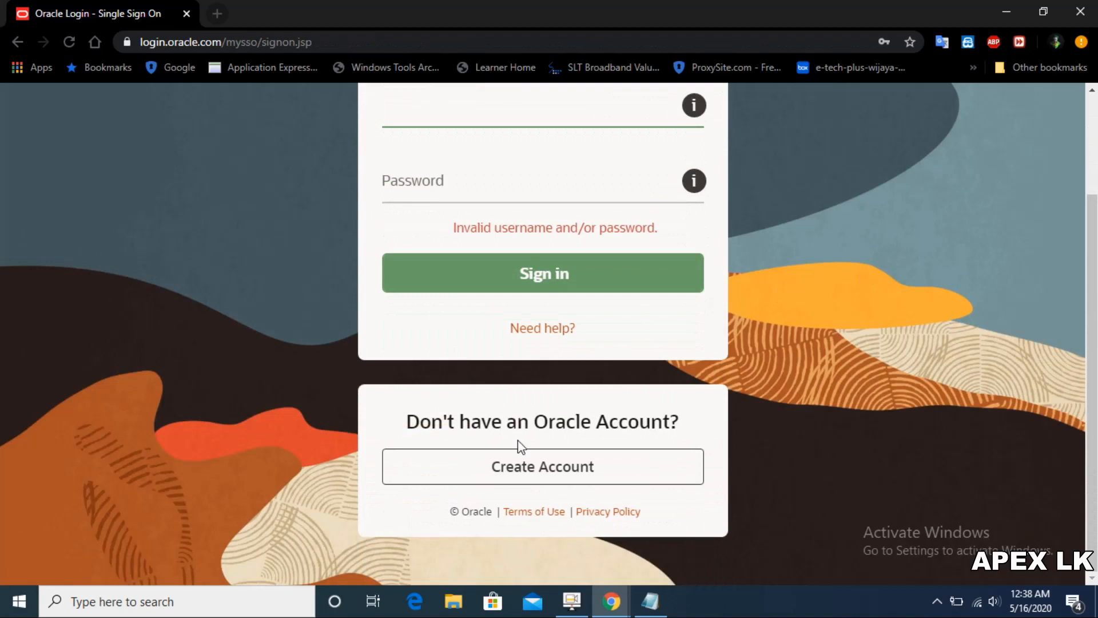
Step: Open the Create Your Oracle Account form and look over its fields
{"action": "left_click", "coordinate": [530, 477]}
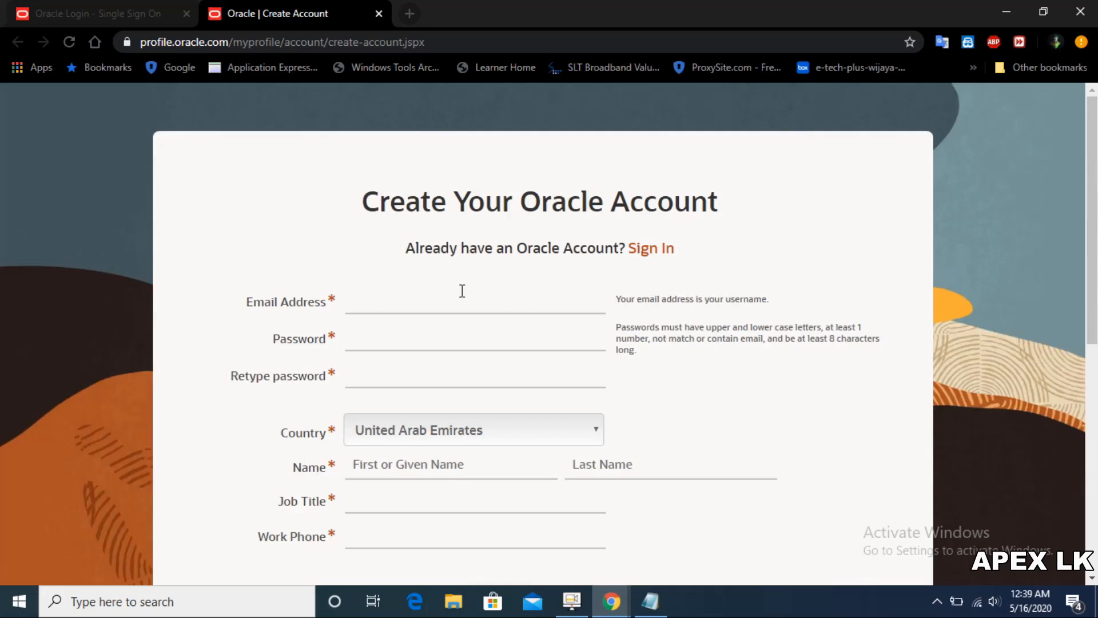
{"action": "scroll", "coordinate": [462, 291], "scroll_direction": "down", "scroll_amount": 1}
{"action": "scroll", "coordinate": [463, 291], "scroll_direction": "down", "scroll_amount": 5}
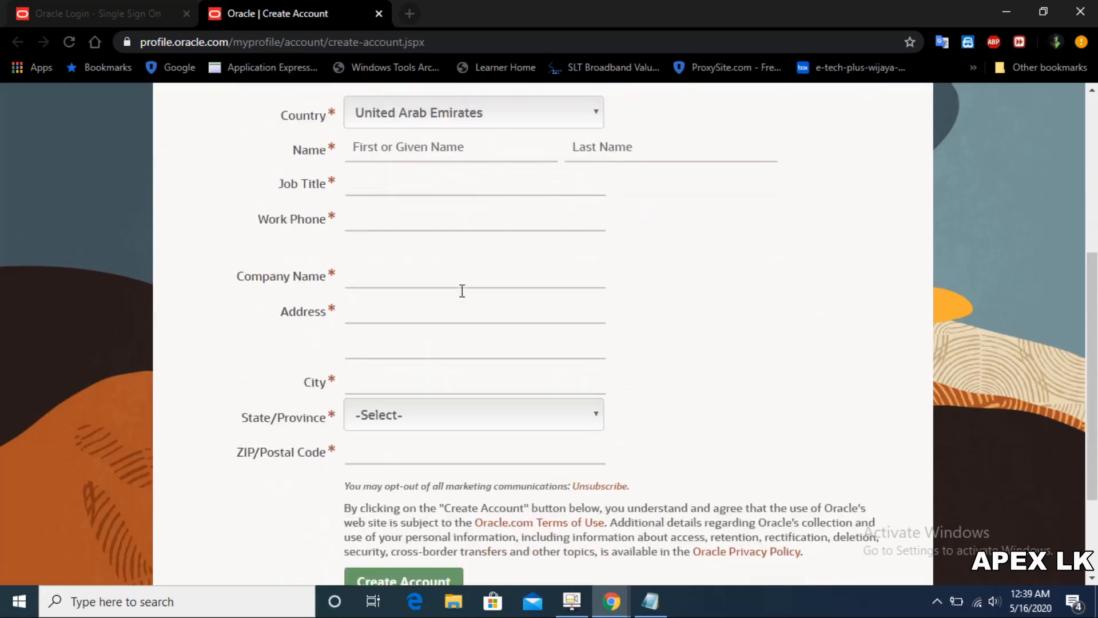
{"action": "scroll", "coordinate": [462, 291], "scroll_direction": "down", "scroll_amount": 1}
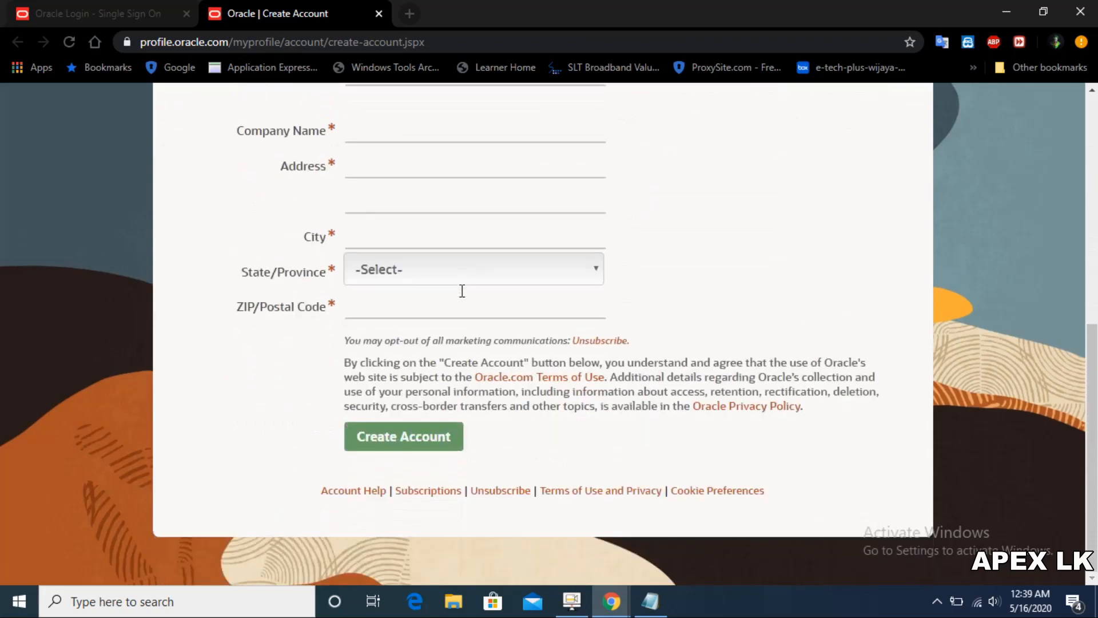
{"action": "scroll", "coordinate": [462, 292], "scroll_direction": "up", "scroll_amount": 8}
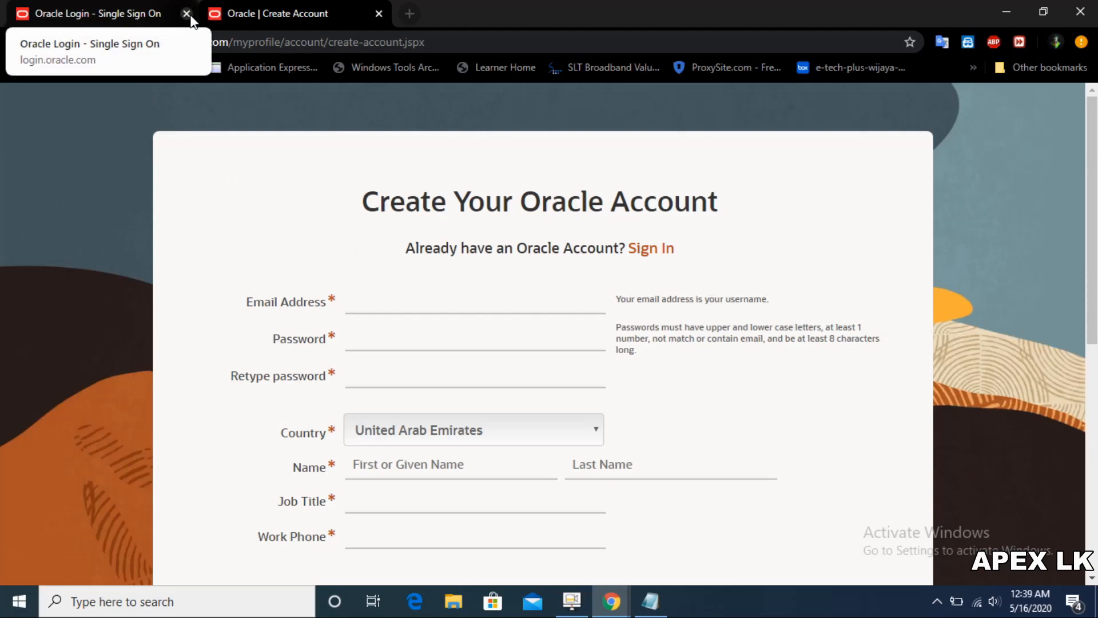
Step: Fill in the e-mail address from a saved suggestion and enter the account password
{"action": "left_click", "coordinate": [383, 305]}
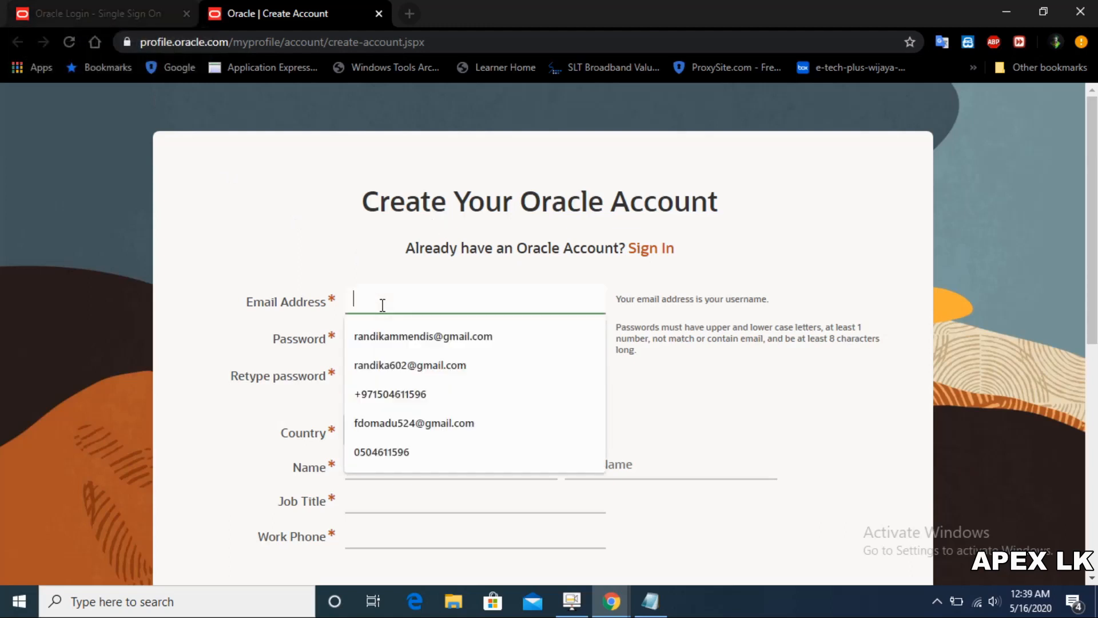
{"action": "left_click", "coordinate": [390, 336]}
{"action": "left_click", "coordinate": [407, 340]}
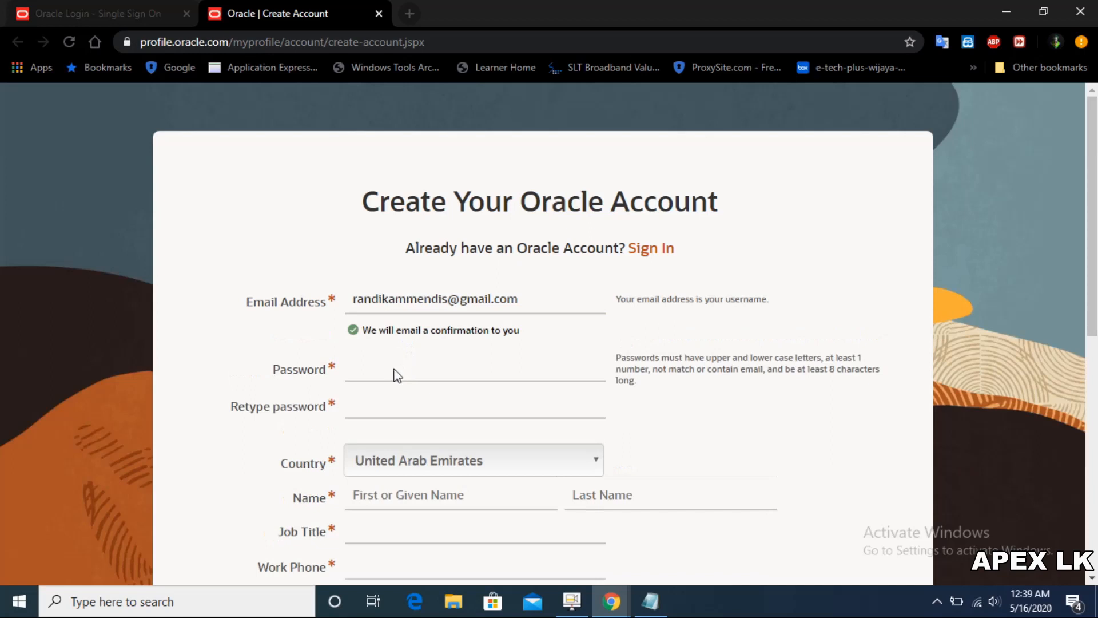
{"action": "left_click", "coordinate": [389, 372]}
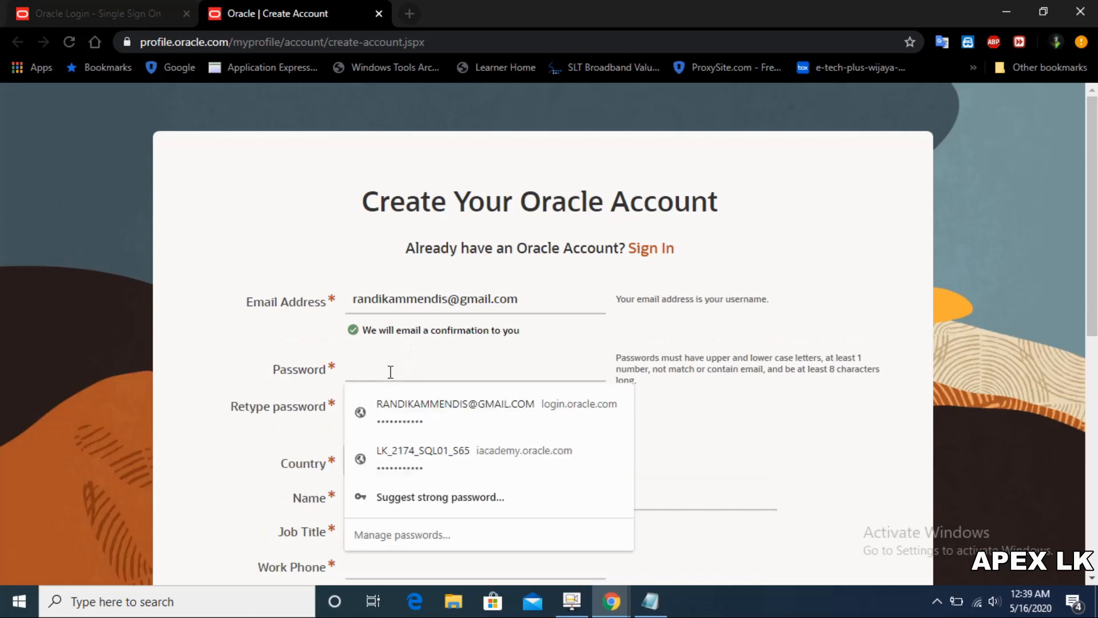
{"action": "left_click", "coordinate": [383, 366]}
{"action": "type", "text": "••••"}
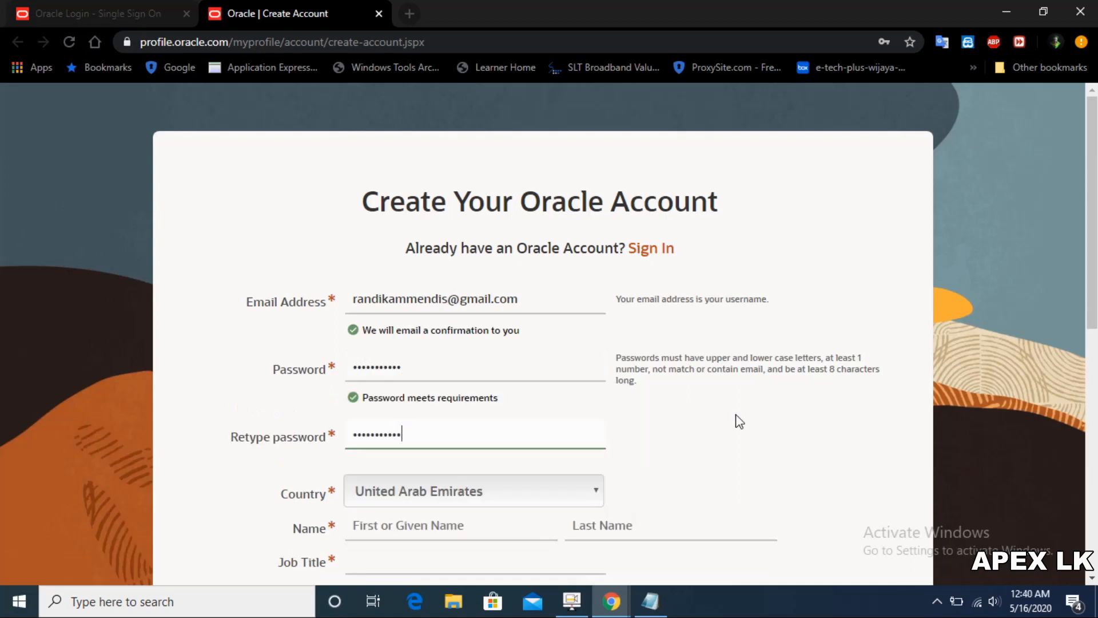
Step: Set the account's country to Sri Lanka
{"action": "left_click", "coordinate": [588, 492]}
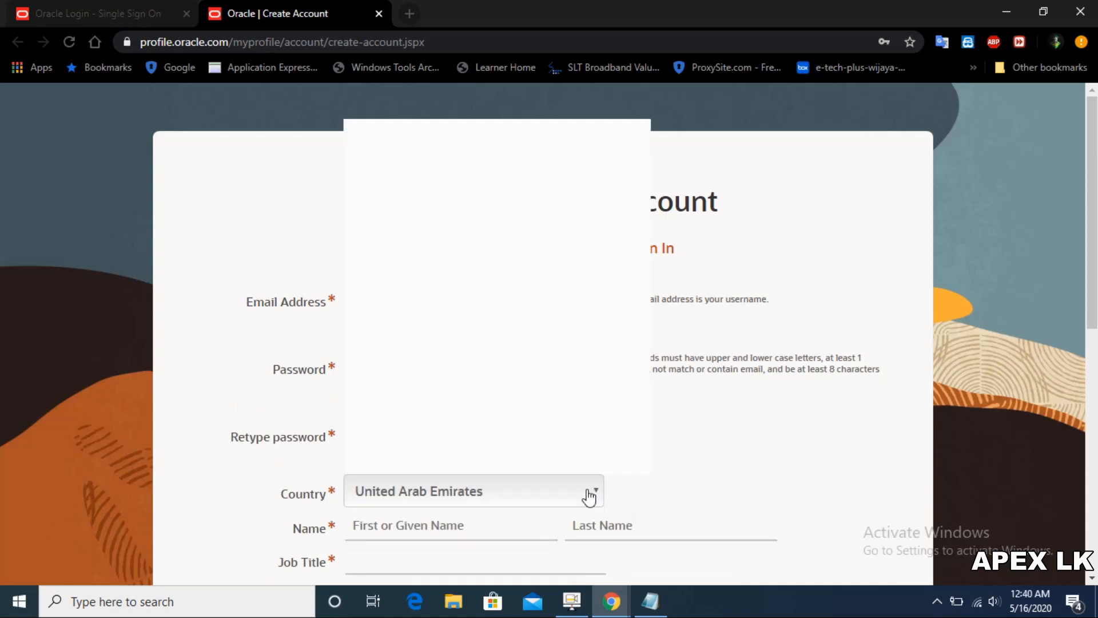
{"action": "scroll", "coordinate": [589, 497], "scroll_direction": "down", "scroll_amount": 1}
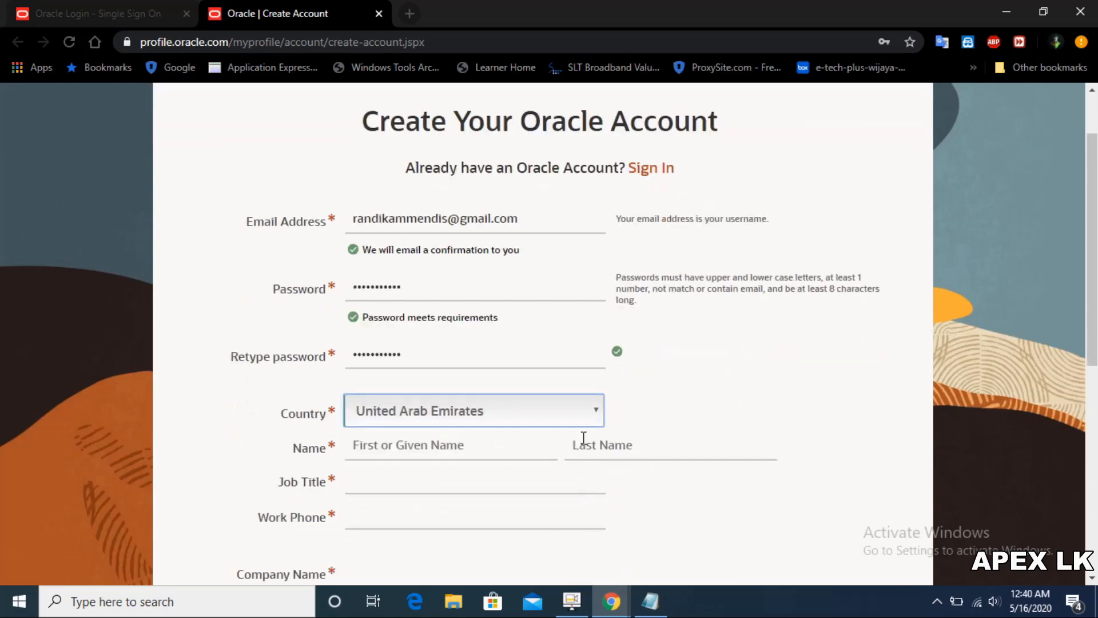
{"action": "left_click", "coordinate": [587, 412]}
{"action": "key", "text": "s"}
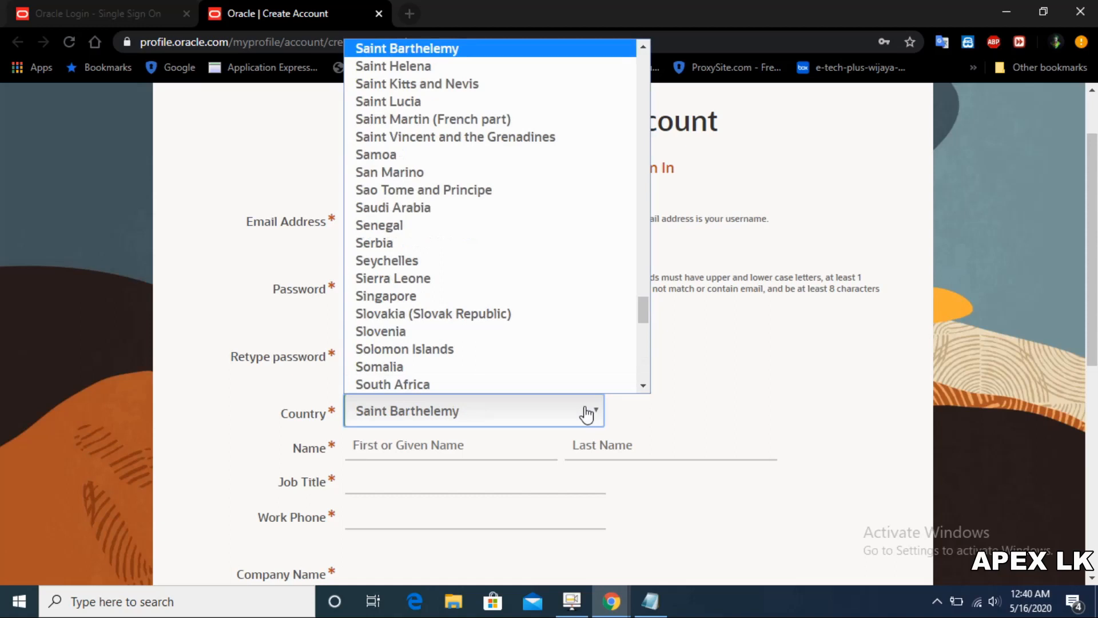
{"action": "scroll", "coordinate": [576, 319], "scroll_direction": "down", "scroll_amount": 3}
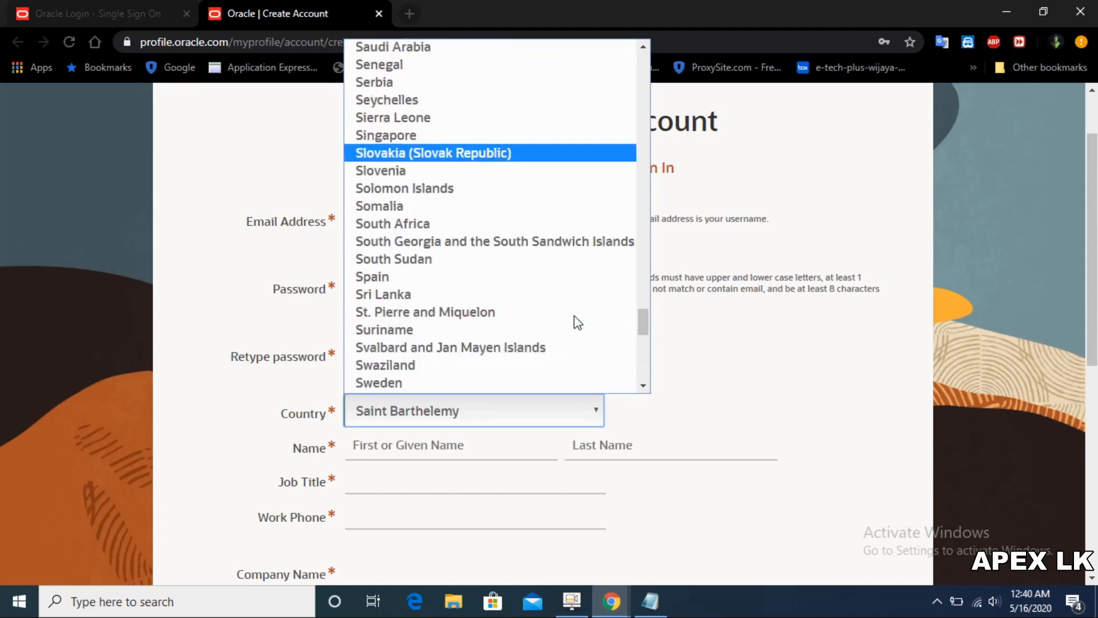
{"action": "left_click", "coordinate": [420, 295]}
Step: Fill both name fields from a saved suggestion and set the job title to Student
{"action": "left_click", "coordinate": [419, 452]}
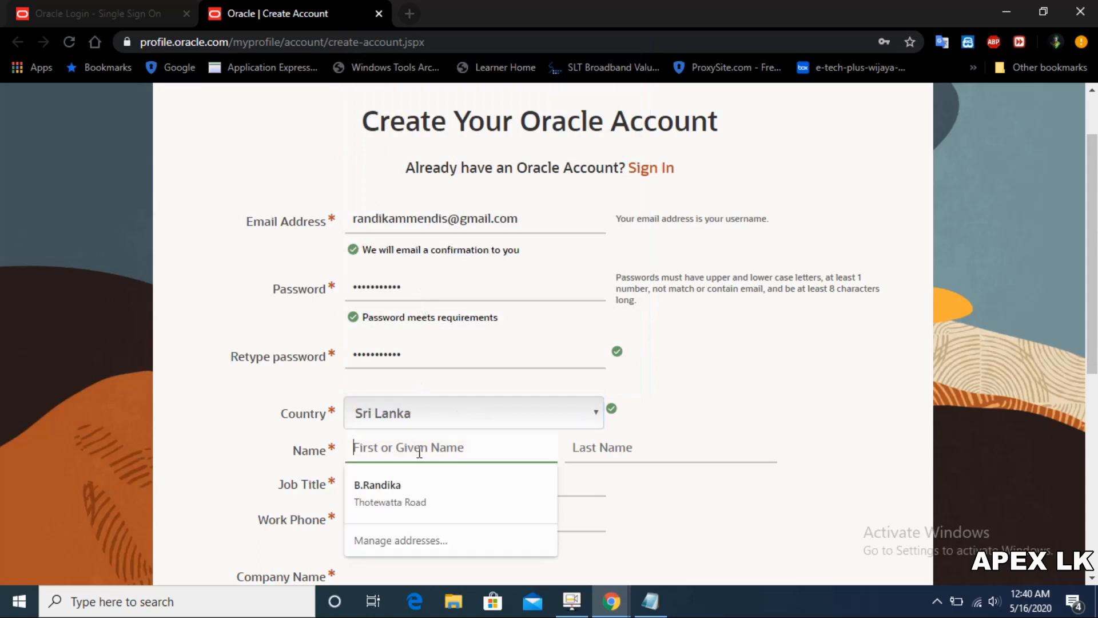
{"action": "left_click", "coordinate": [417, 493]}
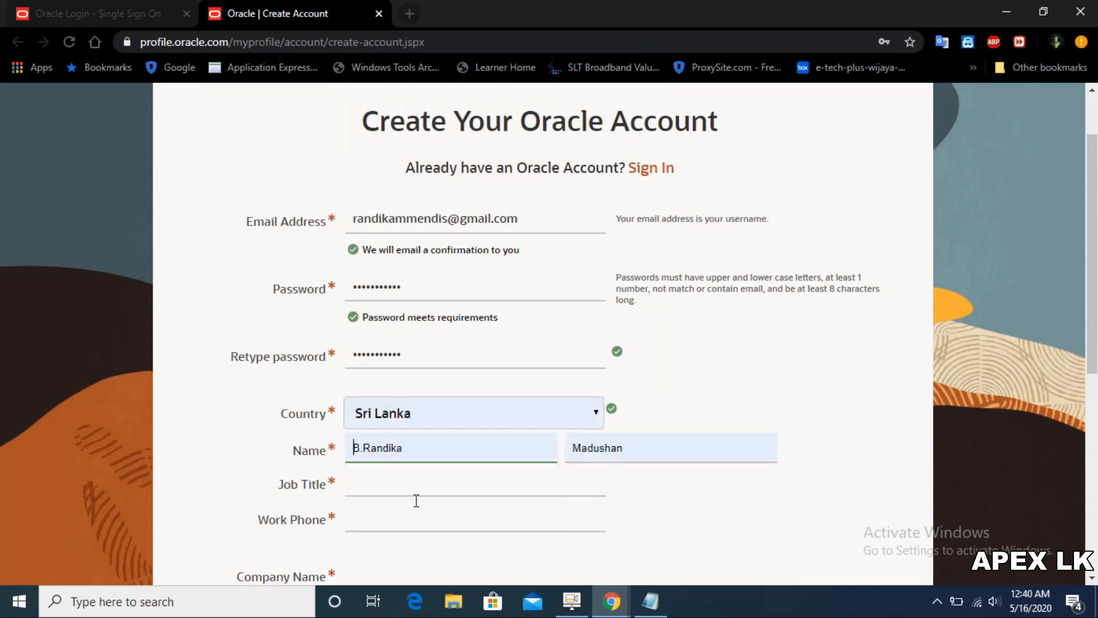
{"action": "left_click", "coordinate": [448, 313]}
{"action": "type", "text": "St"}
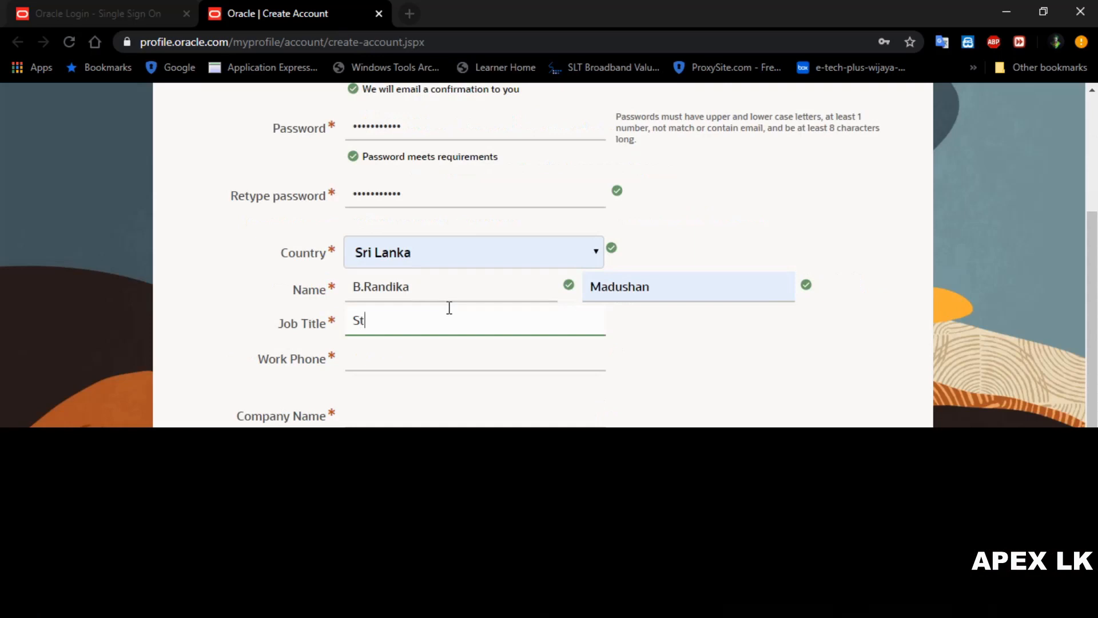
{"action": "type", "text": "udent"}
Step: Enter the work phone number and begin typing the company name
{"action": "left_click", "coordinate": [451, 350]}
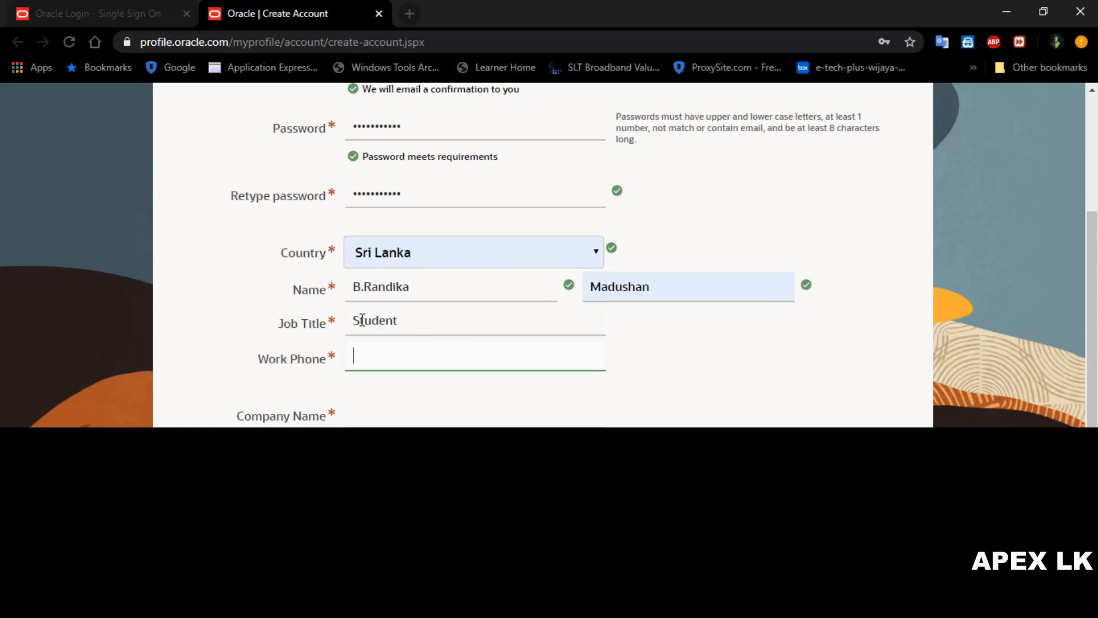
{"action": "type", "text": "+"}
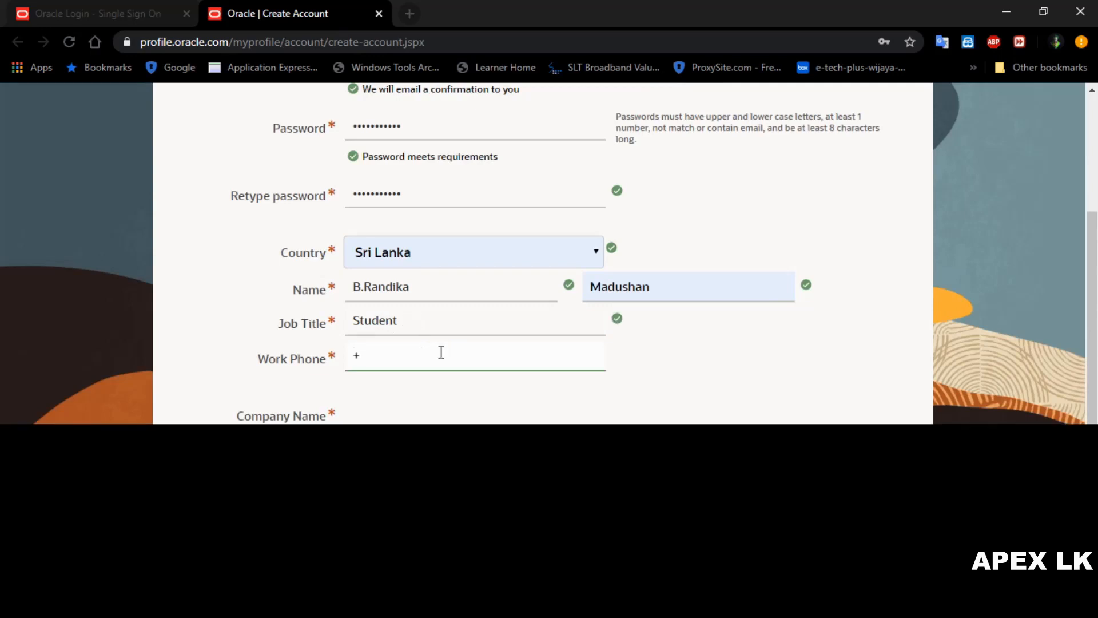
{"action": "type", "text": "94"}
{"action": "type", "text": "72"}
{"action": "type", "text": "0000000"}
{"action": "left_click", "coordinate": [411, 405]}
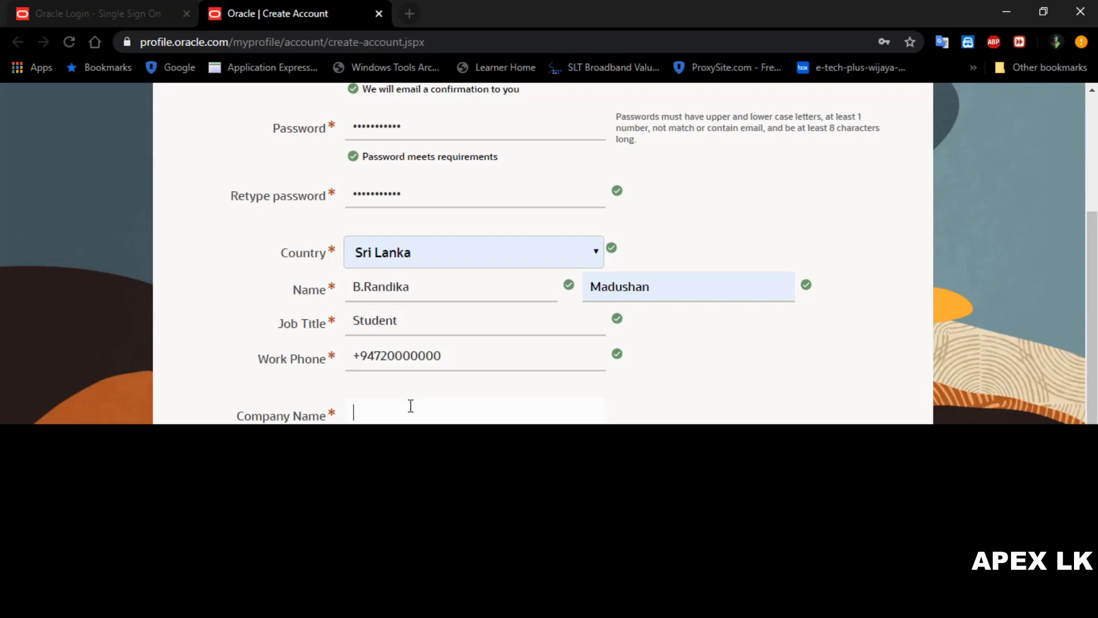
{"action": "type", "text": "ape"}
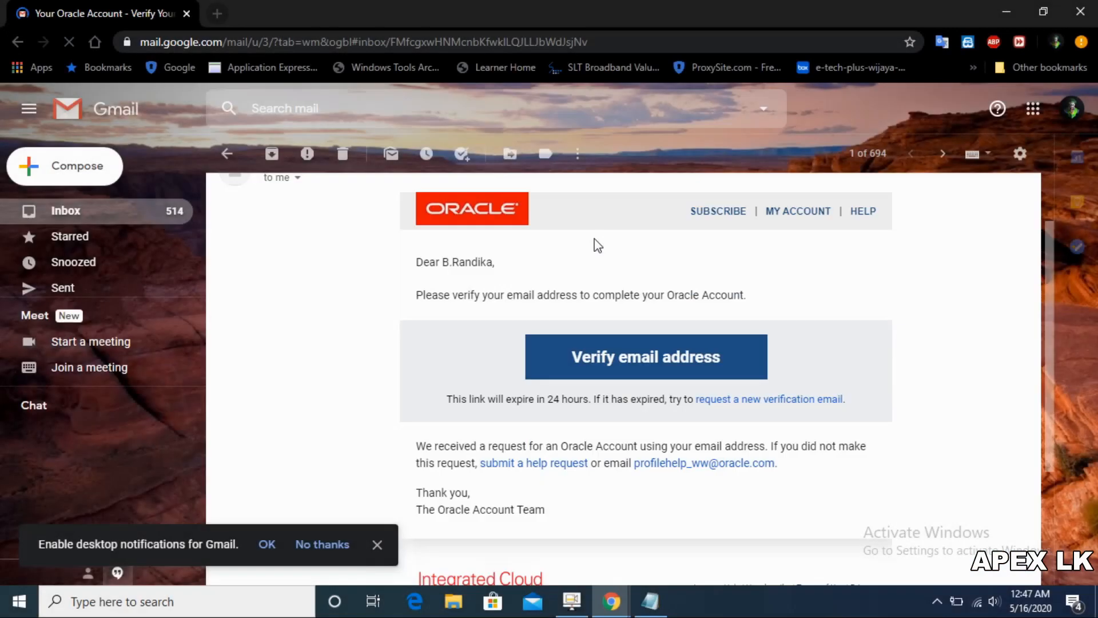
Step: Confirm the Oracle account via the 'Verify email address' button in the Gmail message
{"action": "scroll", "coordinate": [595, 238], "scroll_direction": "up", "scroll_amount": 1}
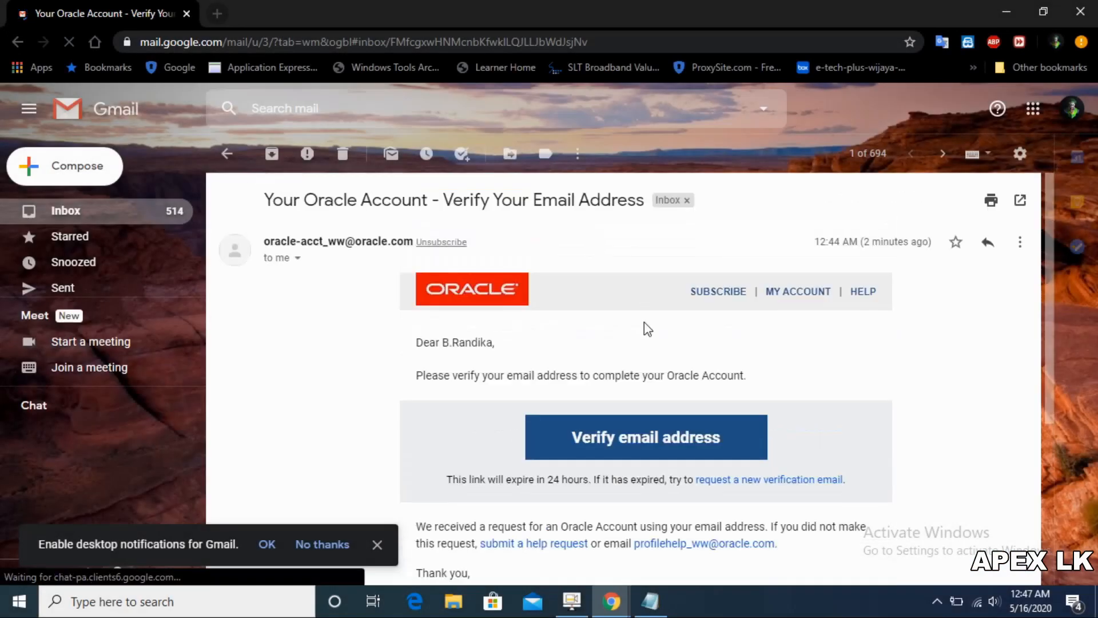
{"action": "left_click", "coordinate": [646, 452]}
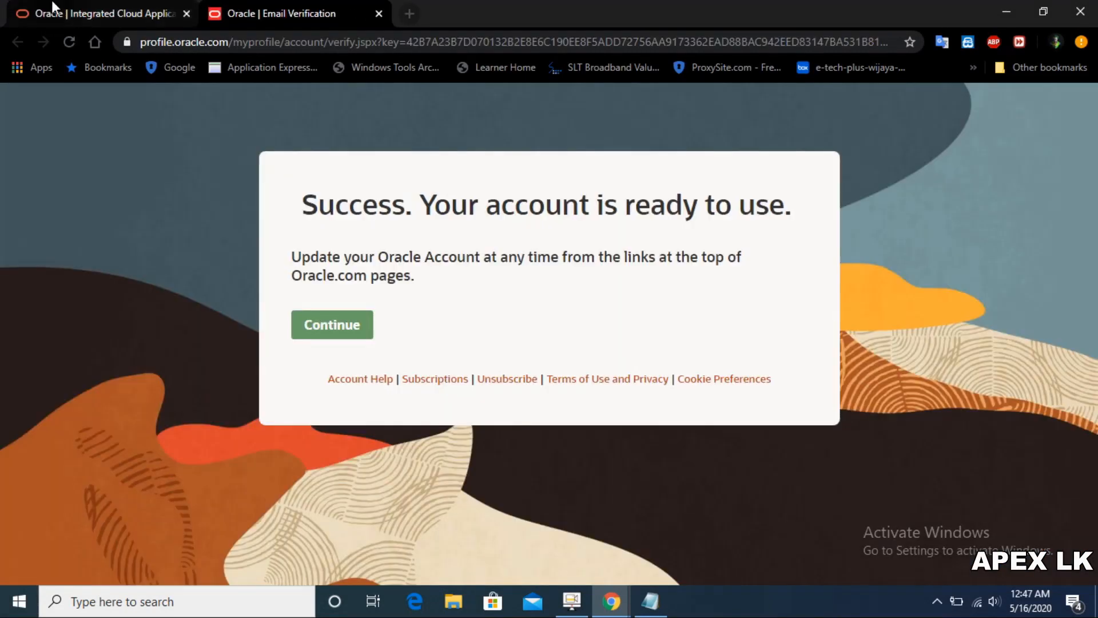
Step: Close the old Oracle tab and sign in to the new Oracle account with its password
{"action": "left_click", "coordinate": [186, 14]}
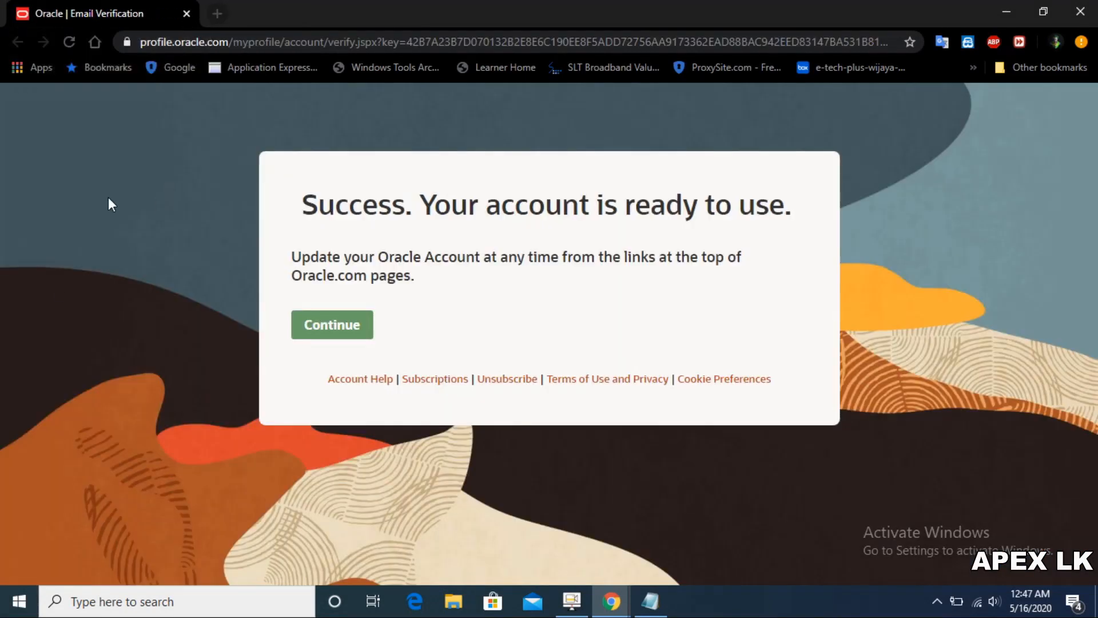
{"action": "left_click", "coordinate": [342, 331]}
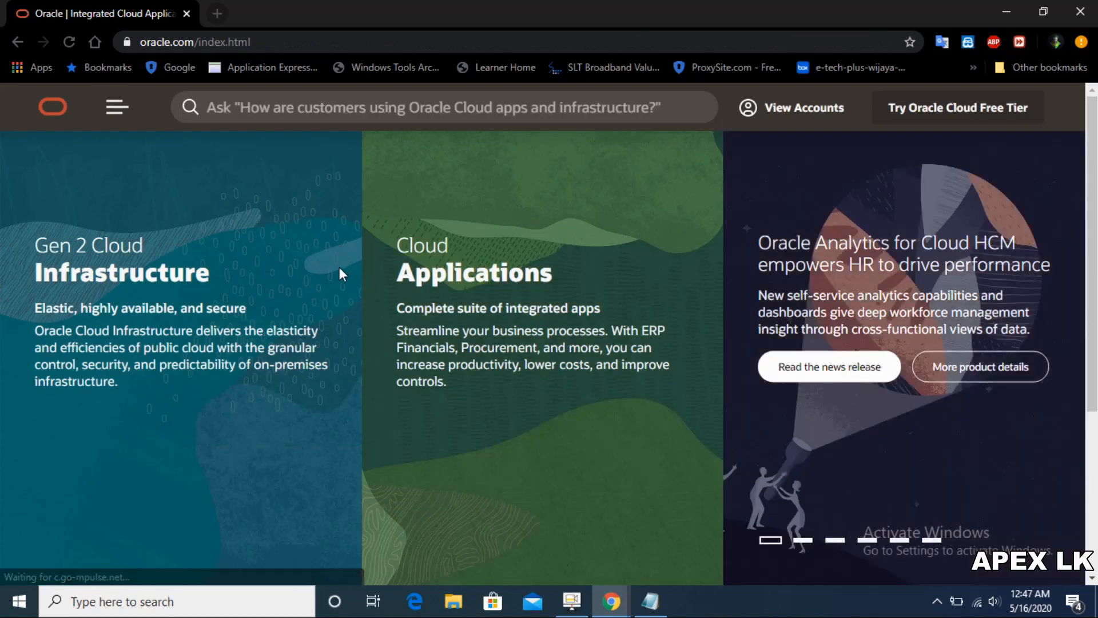
{"action": "double_click", "coordinate": [774, 110]}
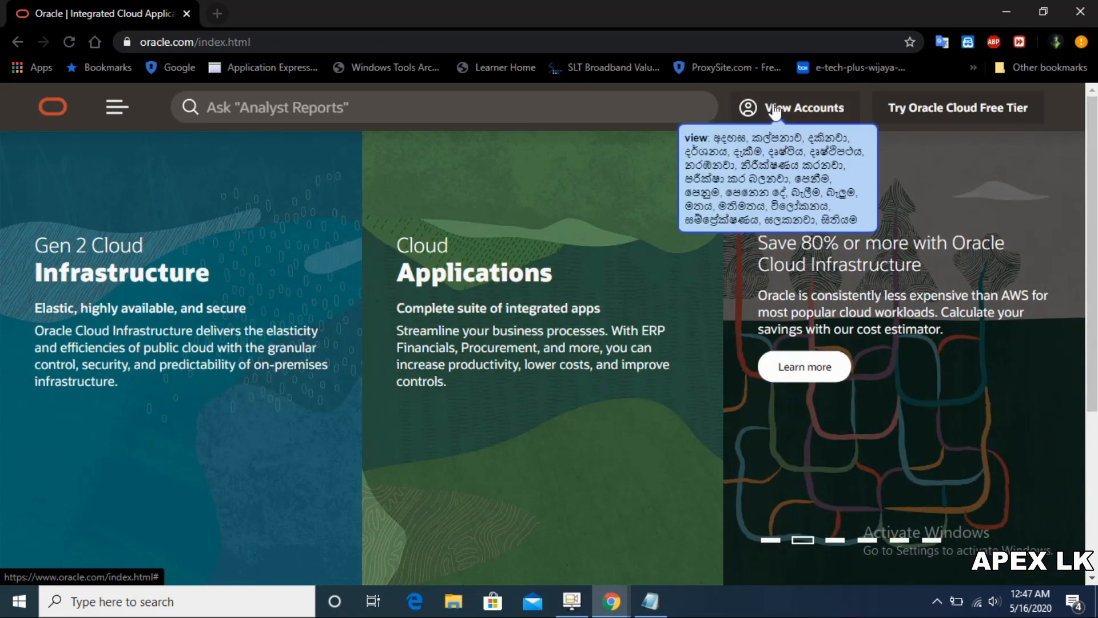
{"action": "left_click", "coordinate": [830, 309]}
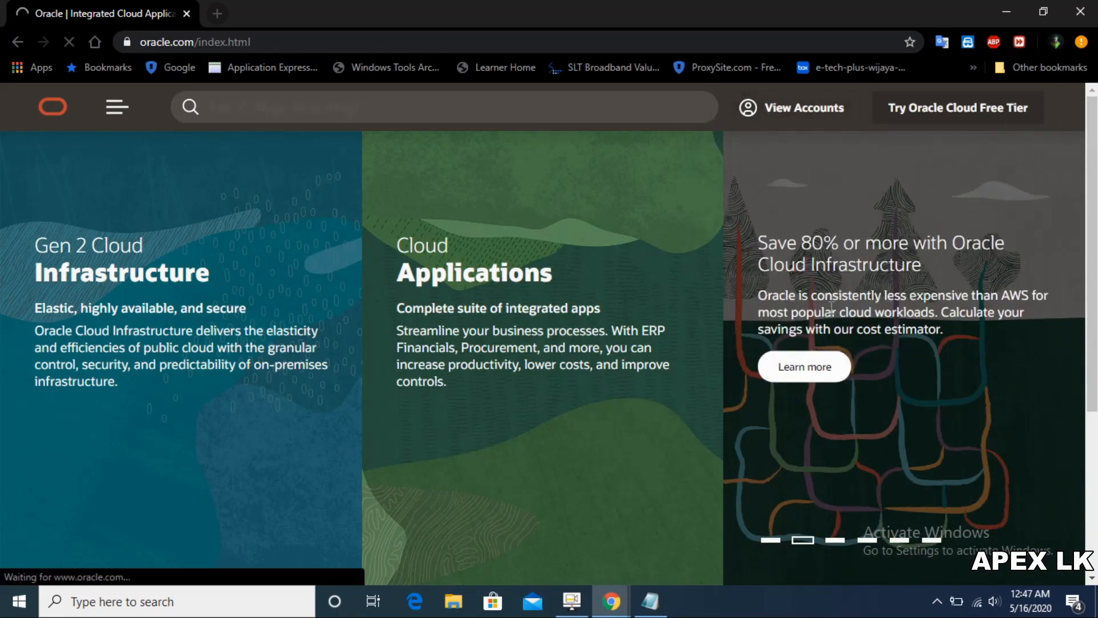
{"action": "type", "text": "••••••"}
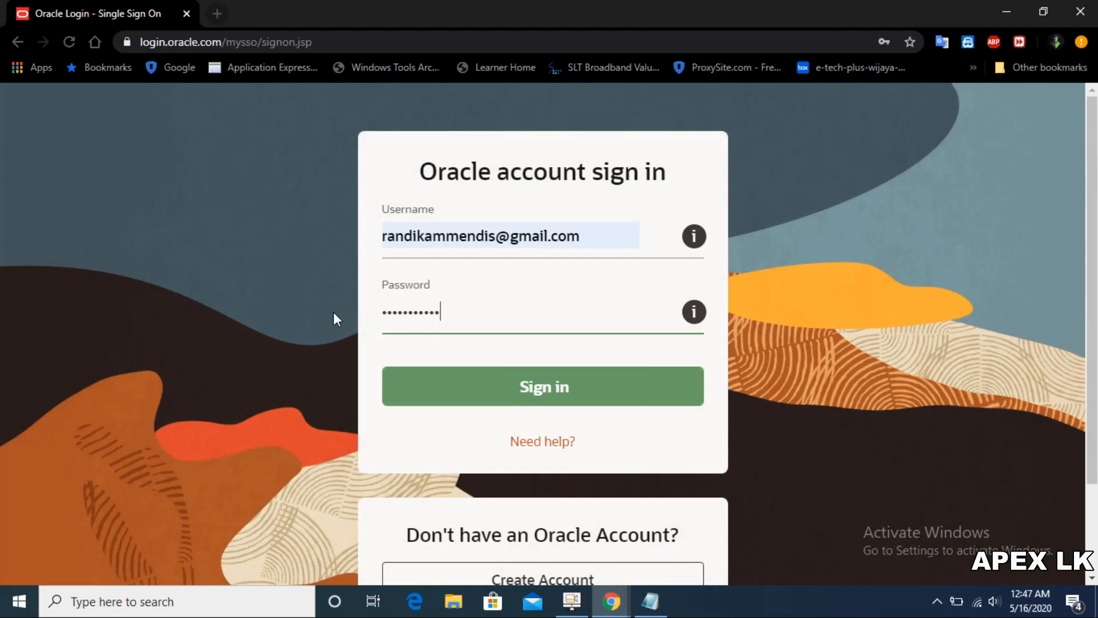
{"action": "left_click", "coordinate": [463, 391]}
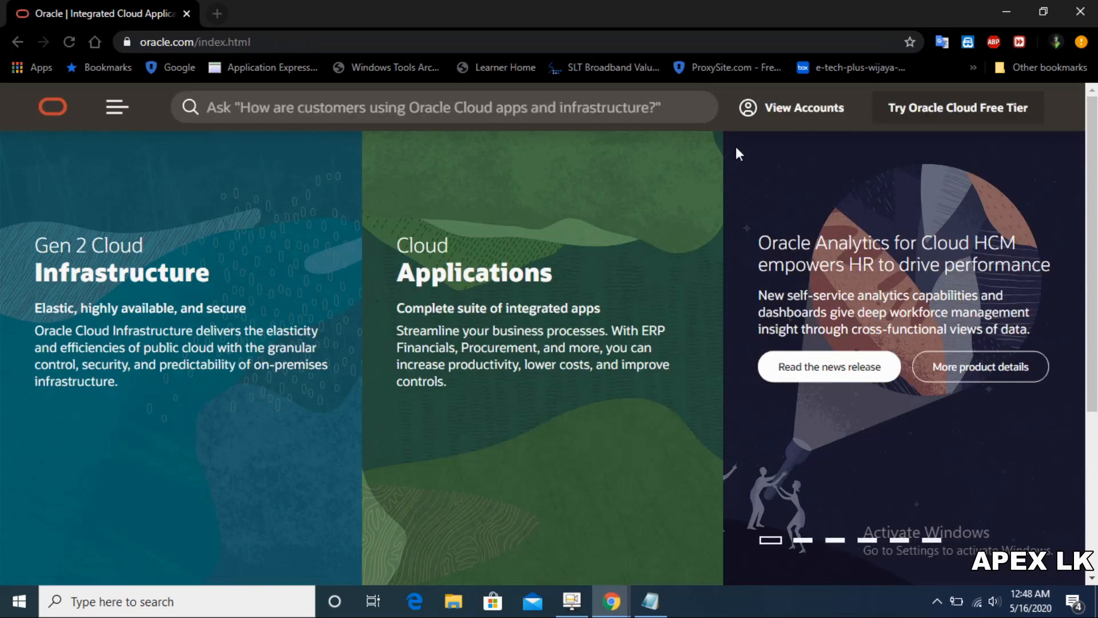
Step: Confirm the sign-in, then go to Downloads under Product Help in Oracle's site menu
{"action": "left_click", "coordinate": [773, 112]}
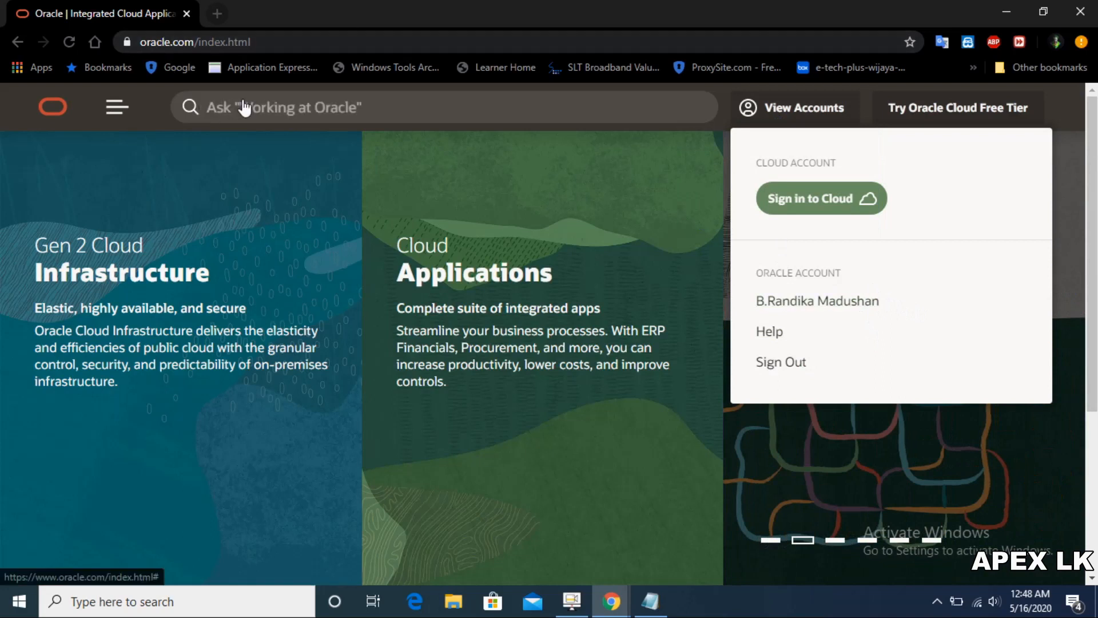
{"action": "left_click", "coordinate": [117, 111]}
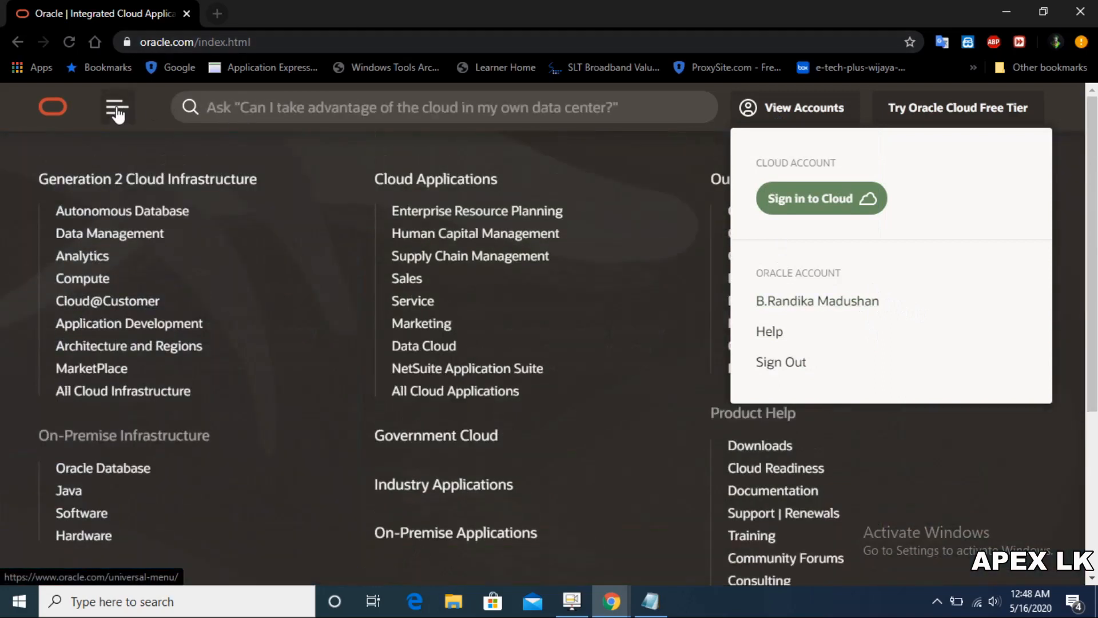
{"action": "left_click", "coordinate": [836, 113]}
{"action": "left_click", "coordinate": [122, 111]}
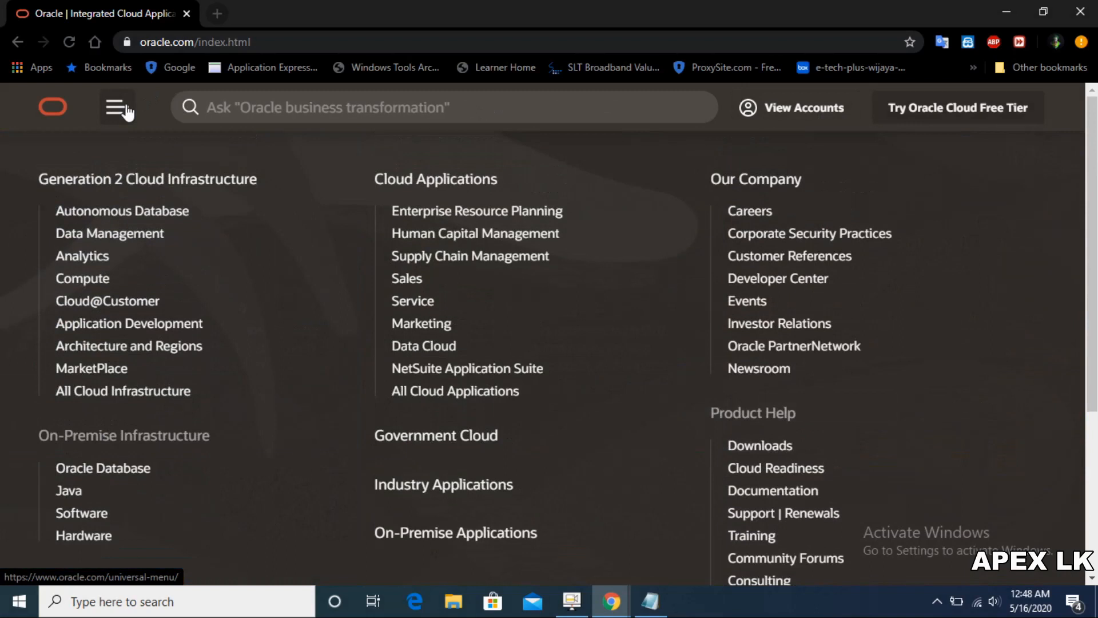
{"action": "scroll", "coordinate": [860, 255], "scroll_direction": "down", "scroll_amount": 1}
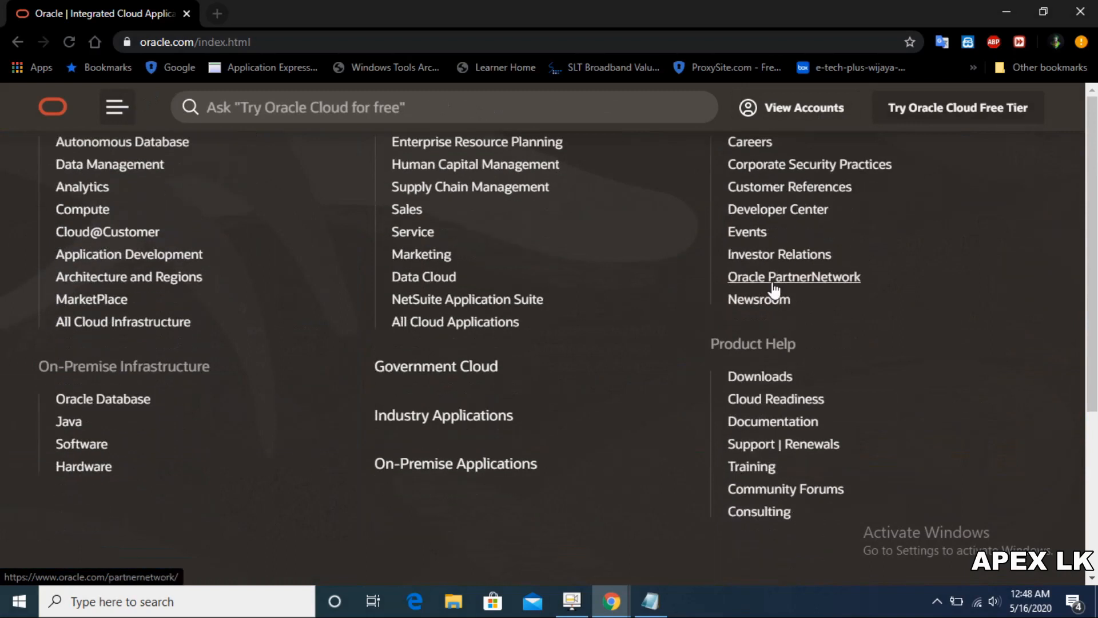
{"action": "left_click", "coordinate": [754, 382]}
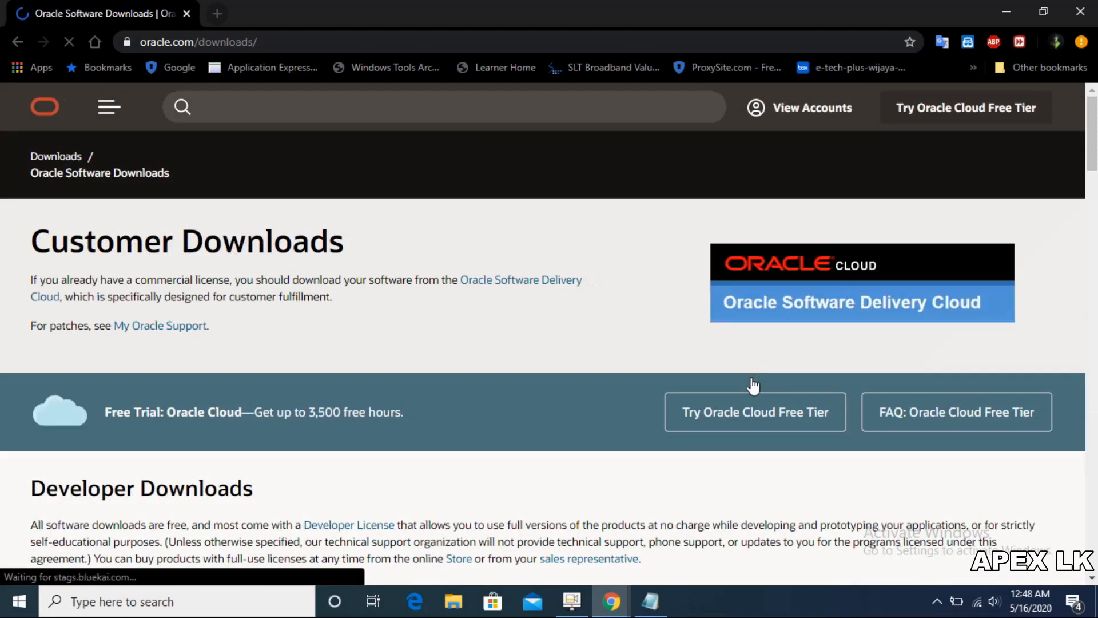
Step: Save OracleXE184_Win64.zip from the Database 18c Express Edition page into I:\oracle
{"action": "scroll", "coordinate": [754, 386], "scroll_direction": "down", "scroll_amount": 4}
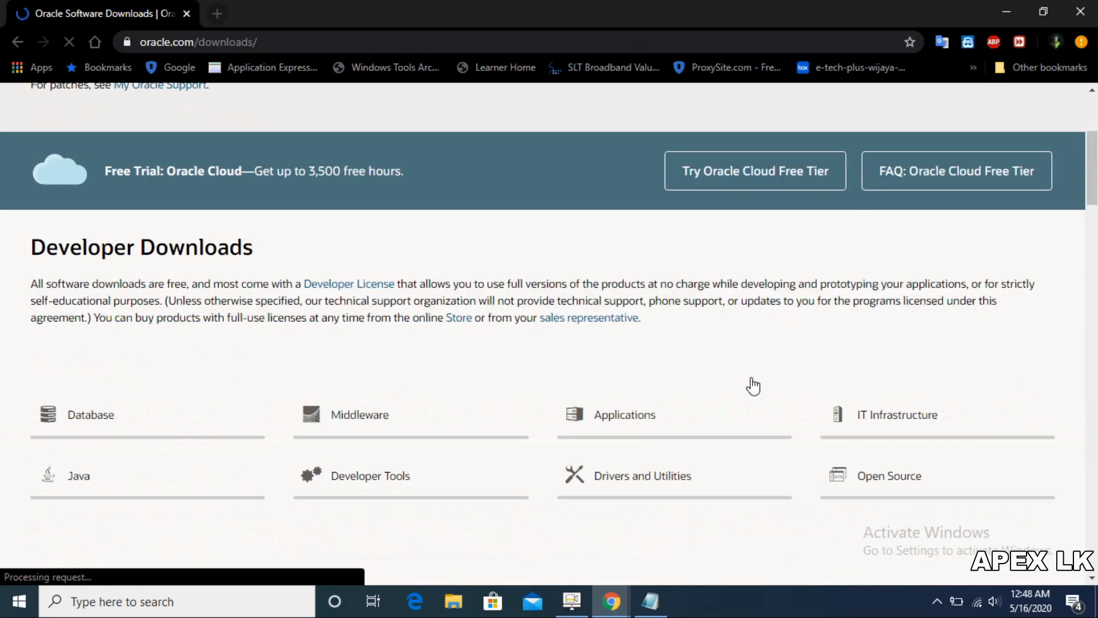
{"action": "scroll", "coordinate": [753, 387], "scroll_direction": "down", "scroll_amount": 2}
{"action": "left_click", "coordinate": [73, 346]}
{"action": "scroll", "coordinate": [74, 348], "scroll_direction": "down", "scroll_amount": 1}
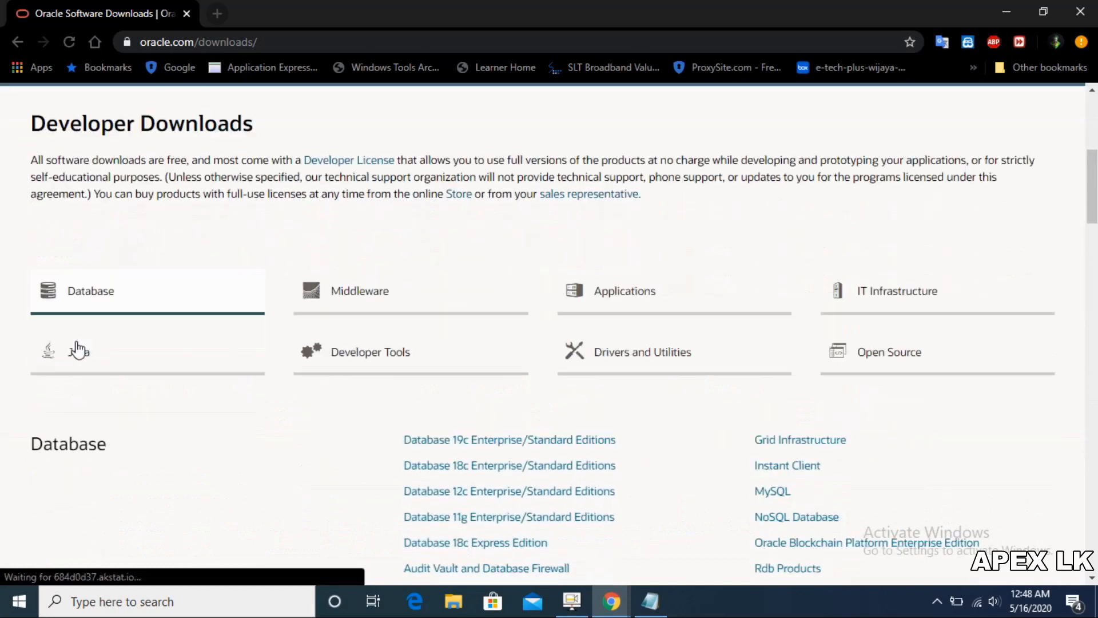
{"action": "scroll", "coordinate": [79, 350], "scroll_direction": "down", "scroll_amount": 5}
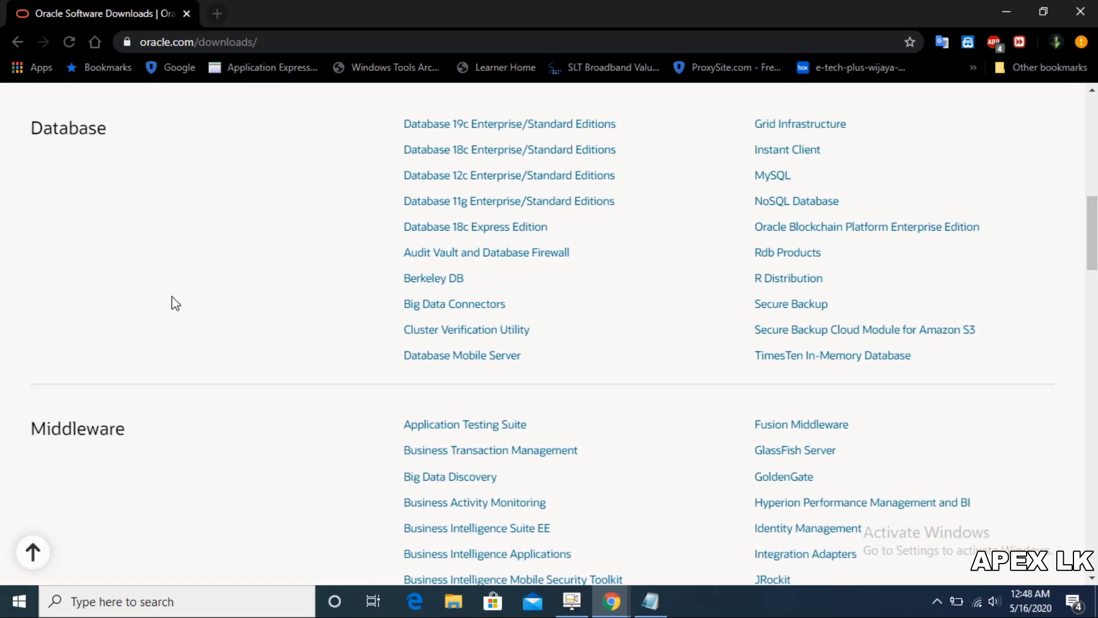
{"action": "left_click", "coordinate": [495, 232]}
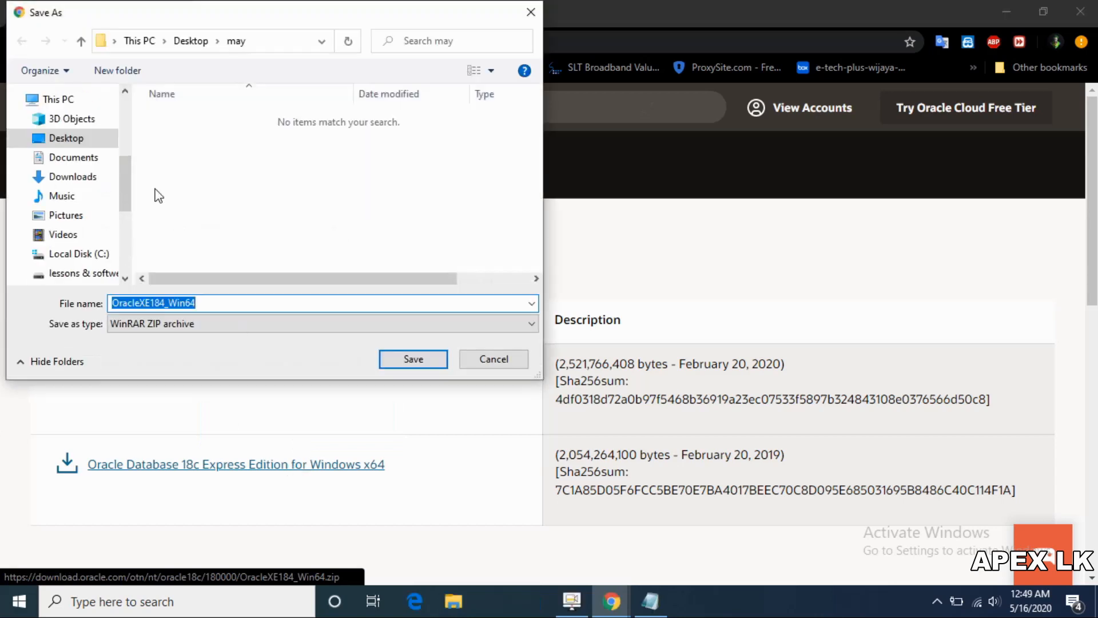
{"action": "left_click_drag", "start_coordinate": [126, 169], "coordinate": [127, 229]}
{"action": "left_click", "coordinate": [63, 270]}
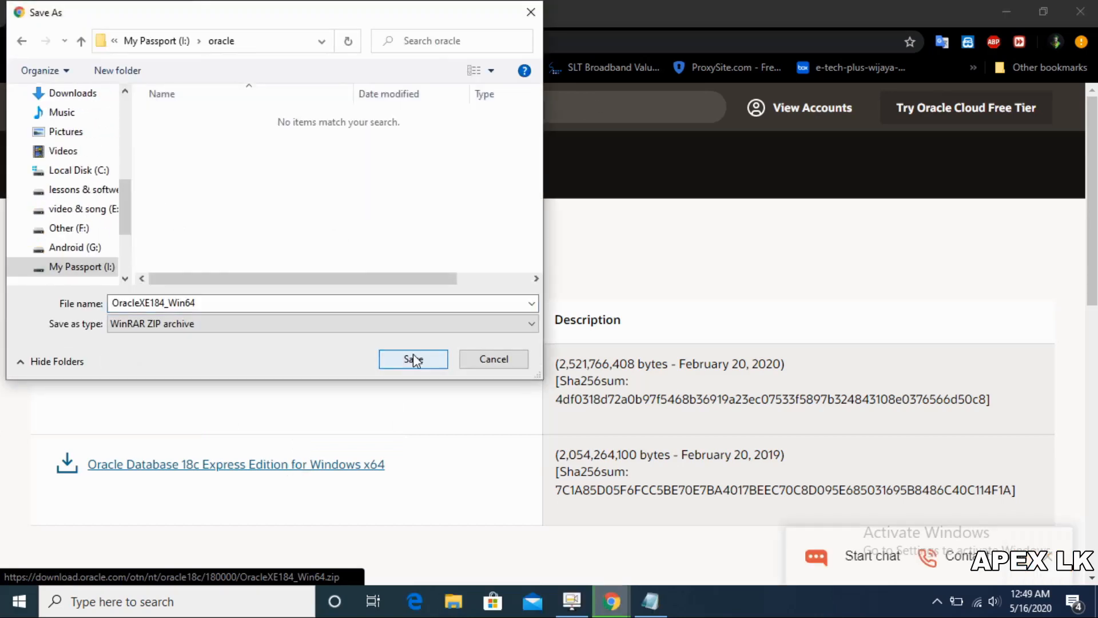
{"action": "left_click", "coordinate": [414, 355]}
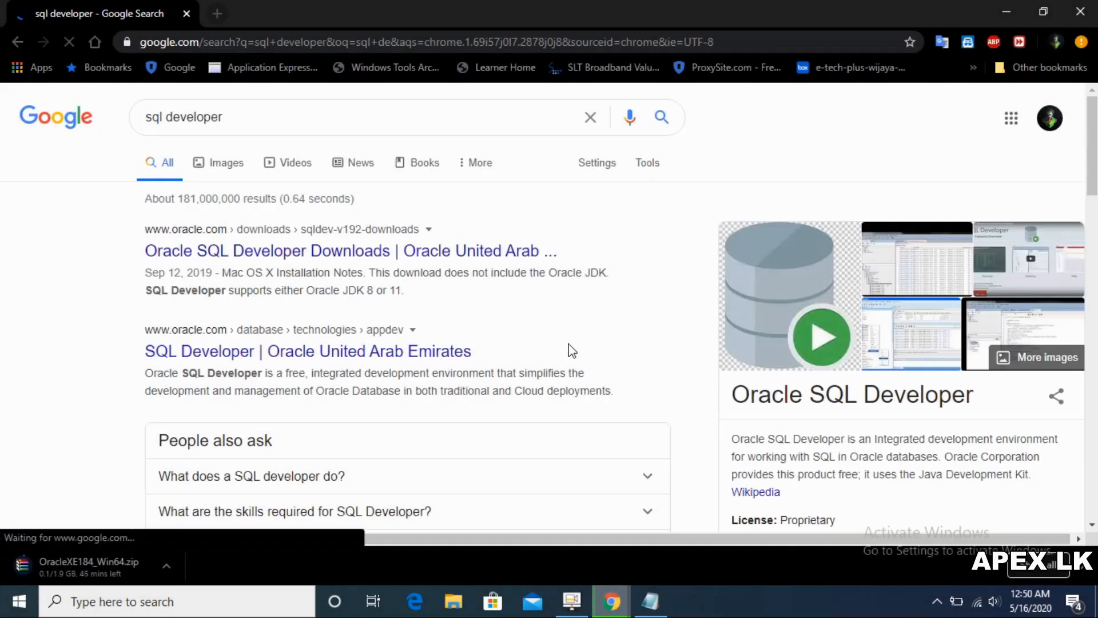
Step: Save the SQL Developer 19.2.1 Windows 64-bit with JDK 8 zip into I:\oracle, accepting the licence
{"action": "left_click", "coordinate": [365, 257]}
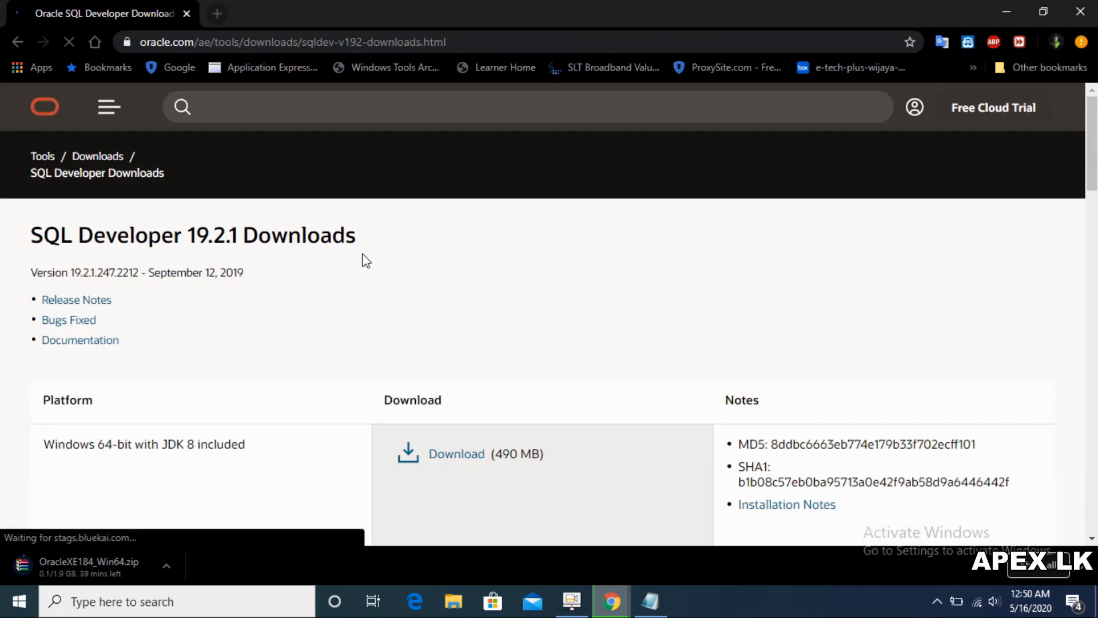
{"action": "scroll", "coordinate": [366, 261], "scroll_direction": "down", "scroll_amount": 3}
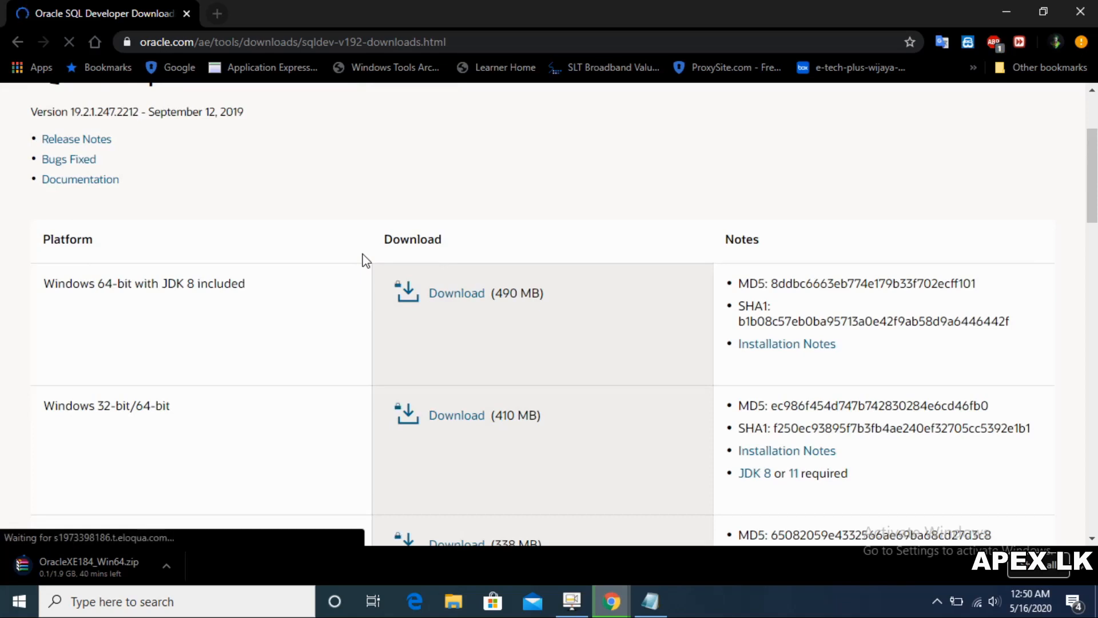
{"action": "left_click", "coordinate": [456, 294]}
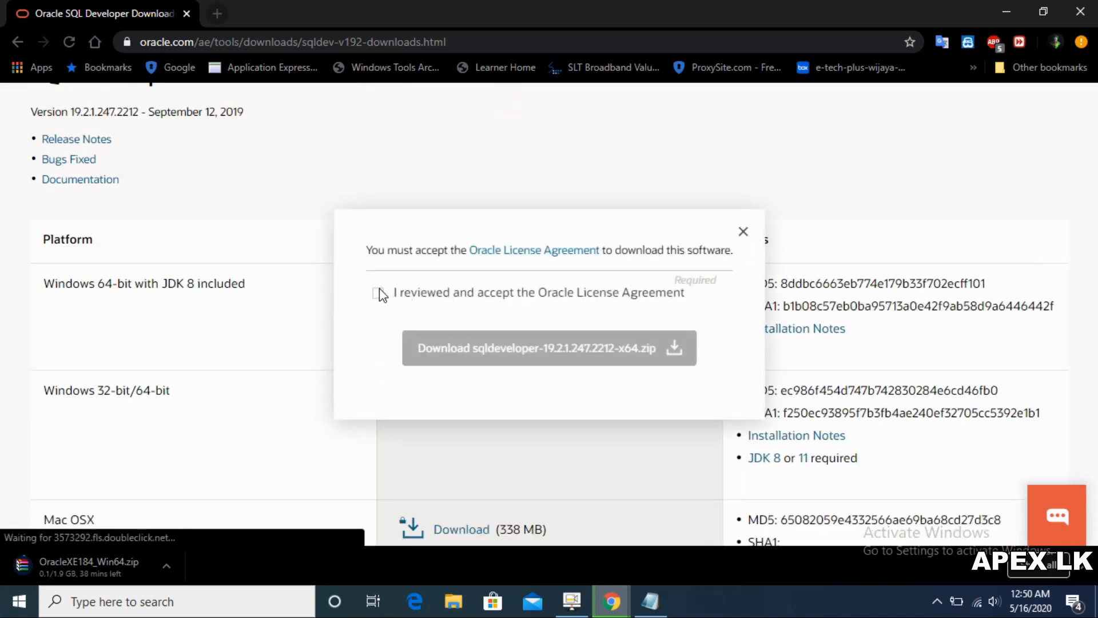
{"action": "left_click", "coordinate": [380, 295]}
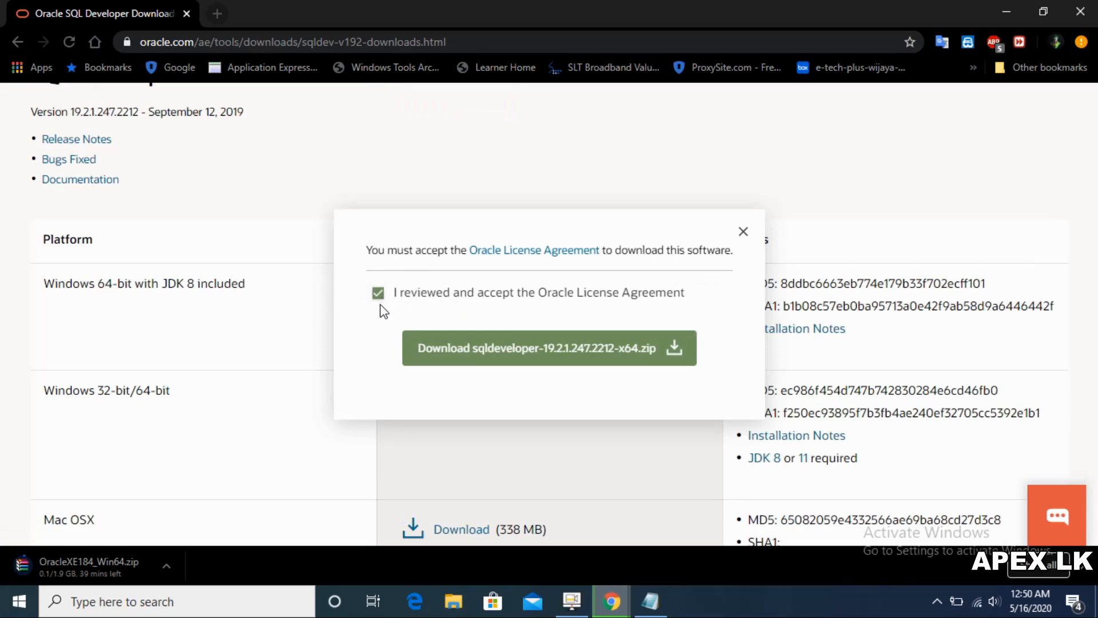
{"action": "left_click", "coordinate": [479, 349]}
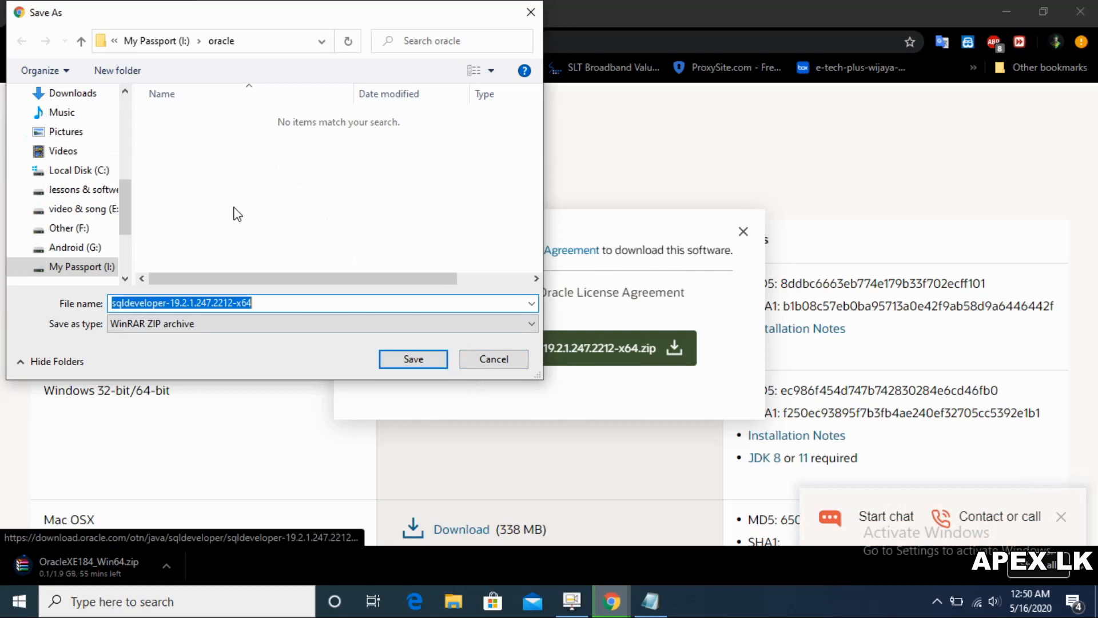
{"action": "left_click", "coordinate": [418, 364]}
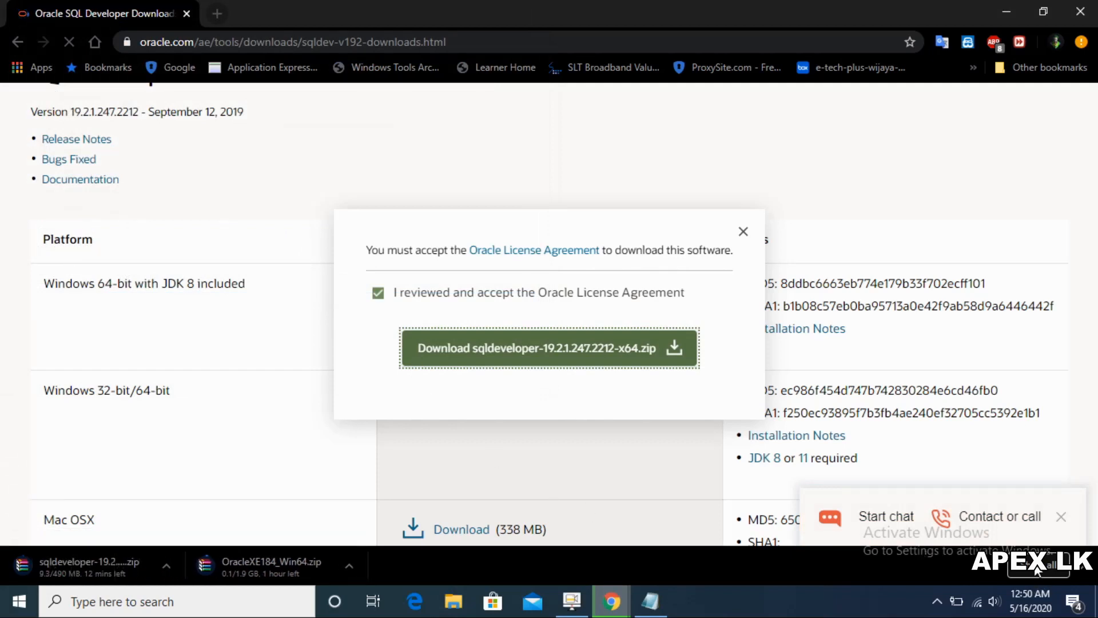
{"action": "left_click", "coordinate": [1037, 566]}
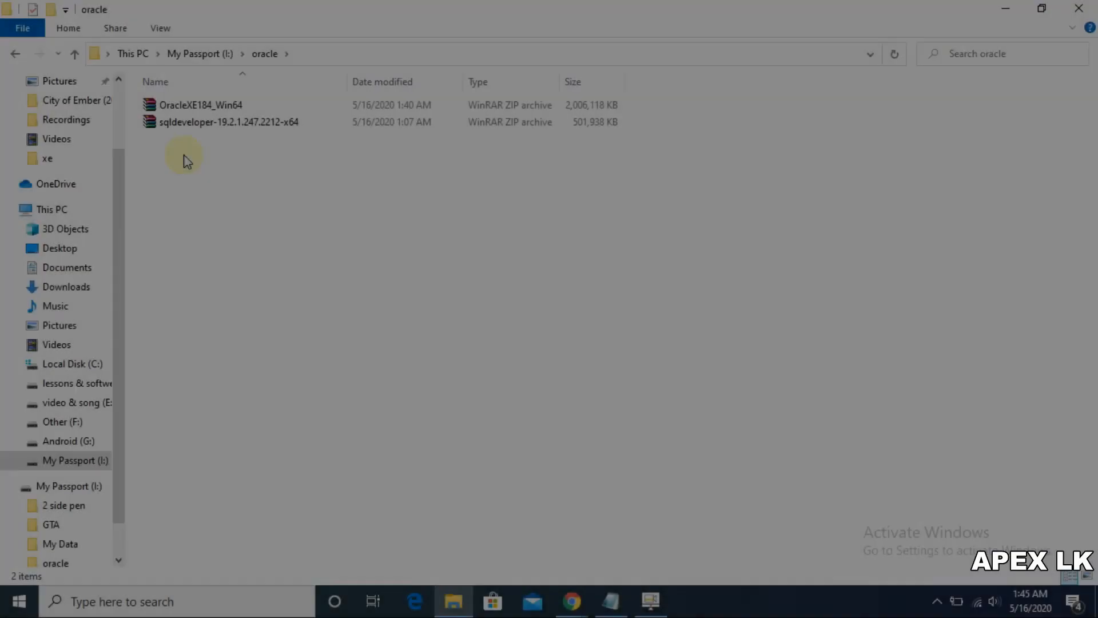
Step: Create a new folder named xe inside I:\oracle
{"action": "right_click", "coordinate": [184, 160]}
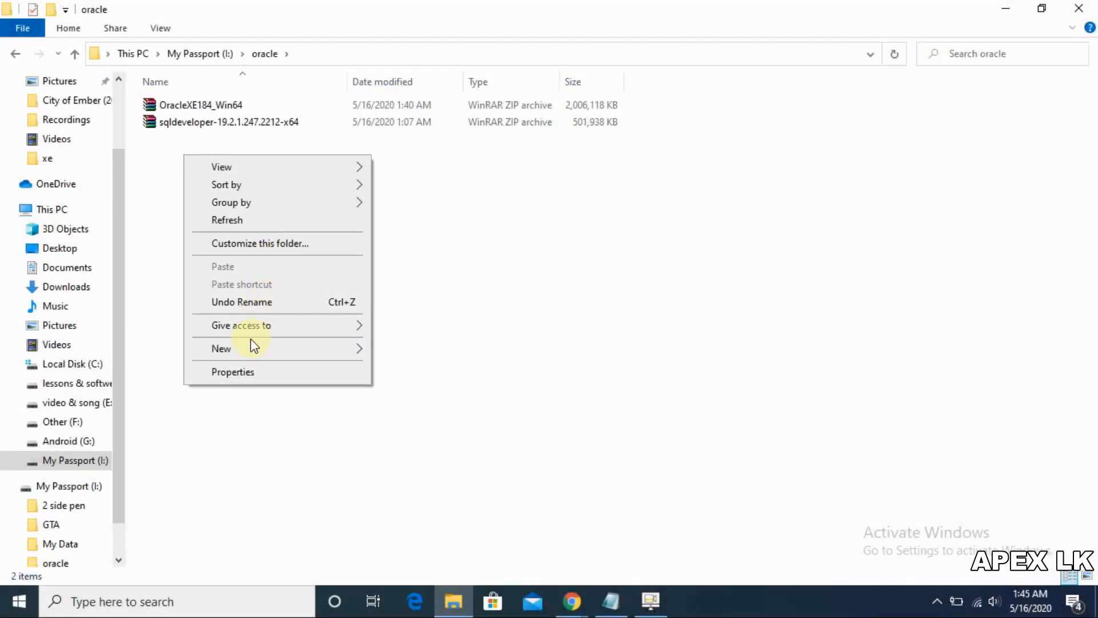
{"action": "mouse_move", "coordinate": [256, 346]}
{"action": "left_click", "coordinate": [391, 344]}
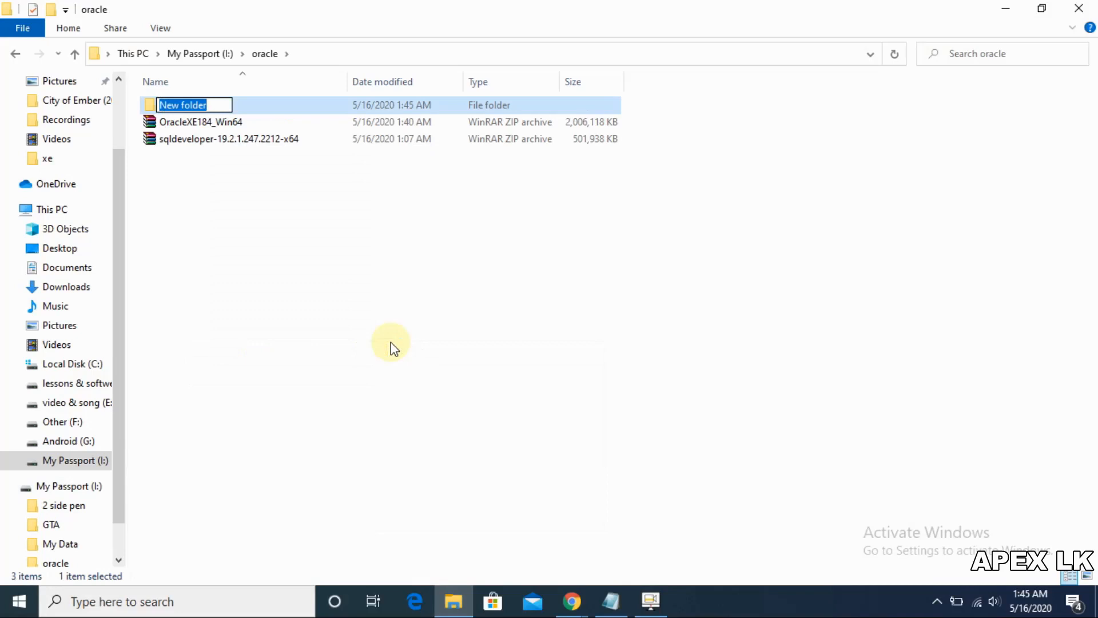
{"action": "type", "text": "xe"}
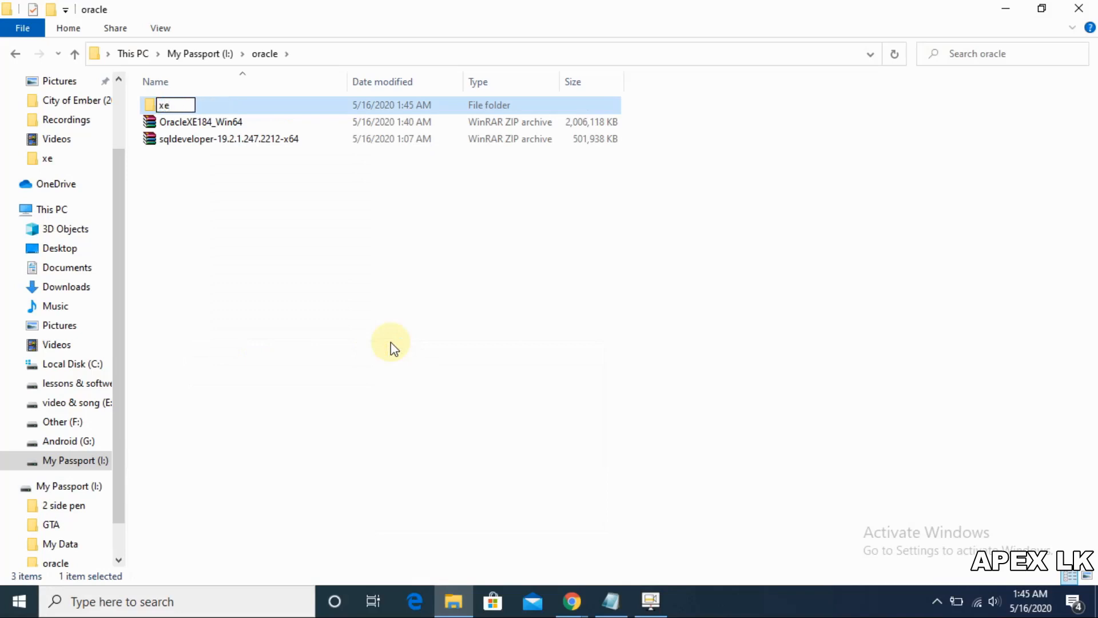
{"action": "key", "text": "Return"}
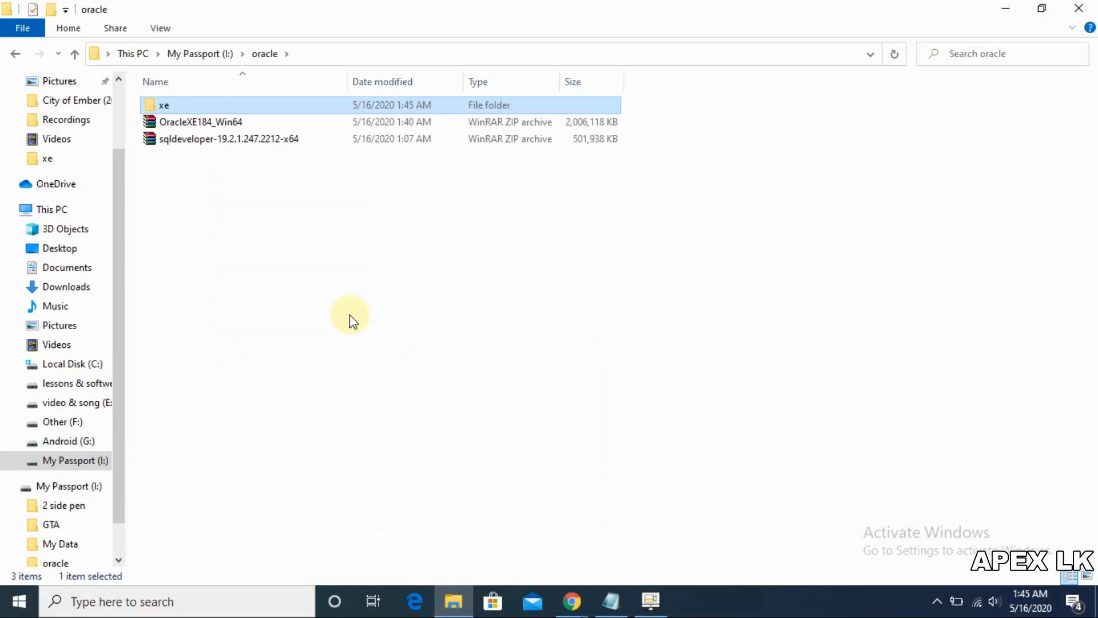
Step: Move the OracleXE184_Win64 archive into xe, extract it there, and select setup
{"action": "left_click", "coordinate": [193, 123]}
{"action": "left_click_drag", "start_coordinate": [193, 122], "coordinate": [196, 110]}
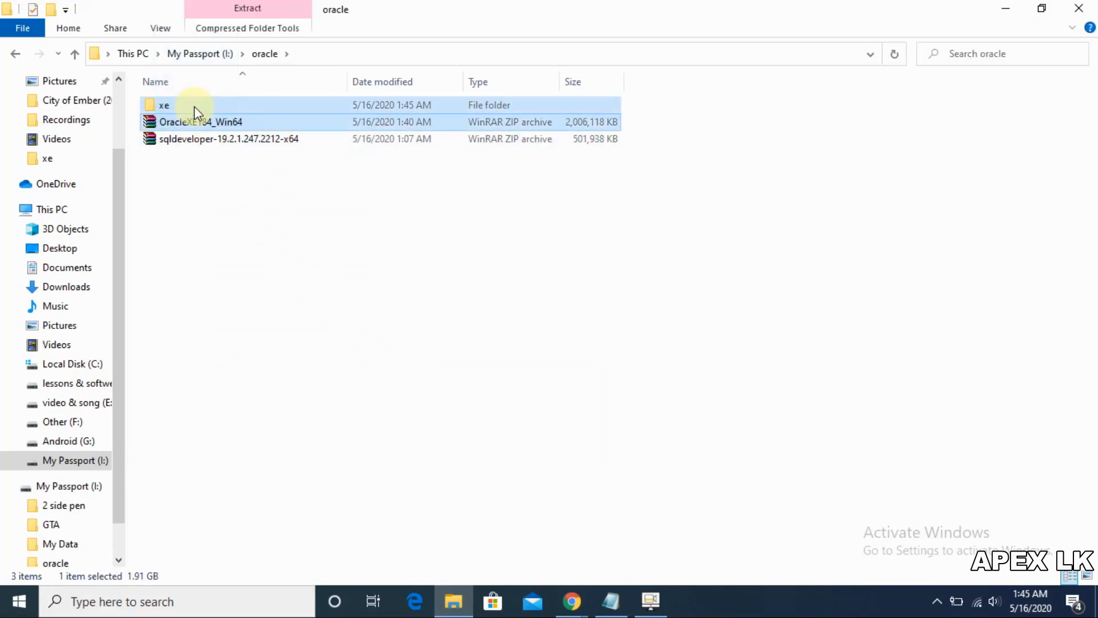
{"action": "double_click", "coordinate": [196, 106]}
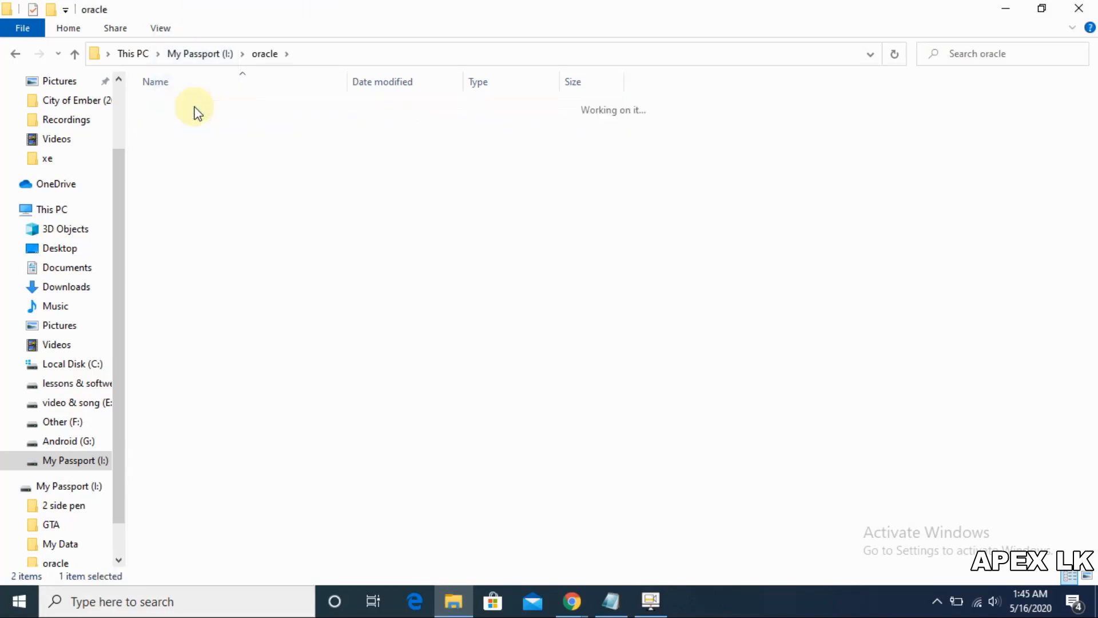
{"action": "left_click", "coordinate": [196, 107]}
{"action": "right_click", "coordinate": [196, 108]}
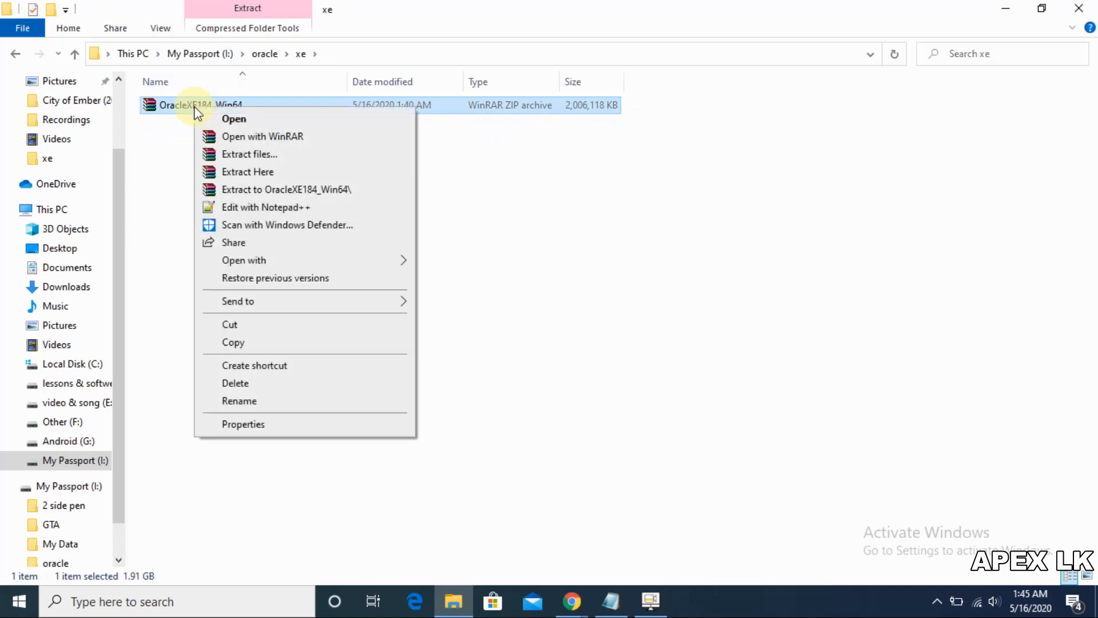
{"action": "left_click", "coordinate": [261, 173]}
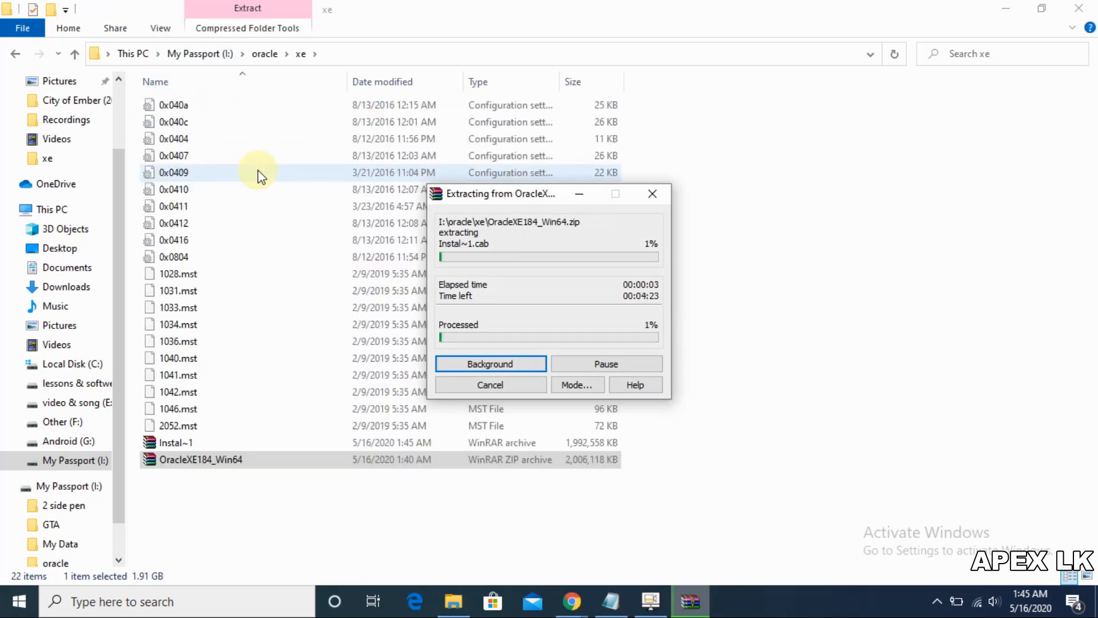
{"action": "left_click", "coordinate": [193, 513]}
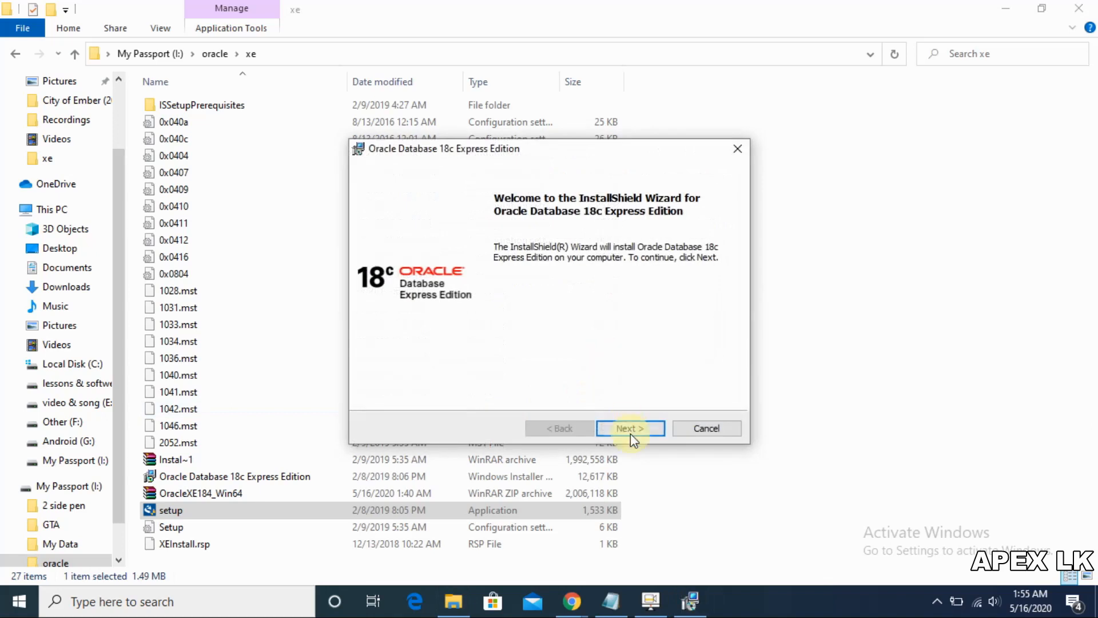
Step: Accept the license and change the installation destination drive from C: to I:
{"action": "left_click", "coordinate": [631, 434]}
{"action": "left_click", "coordinate": [475, 373]}
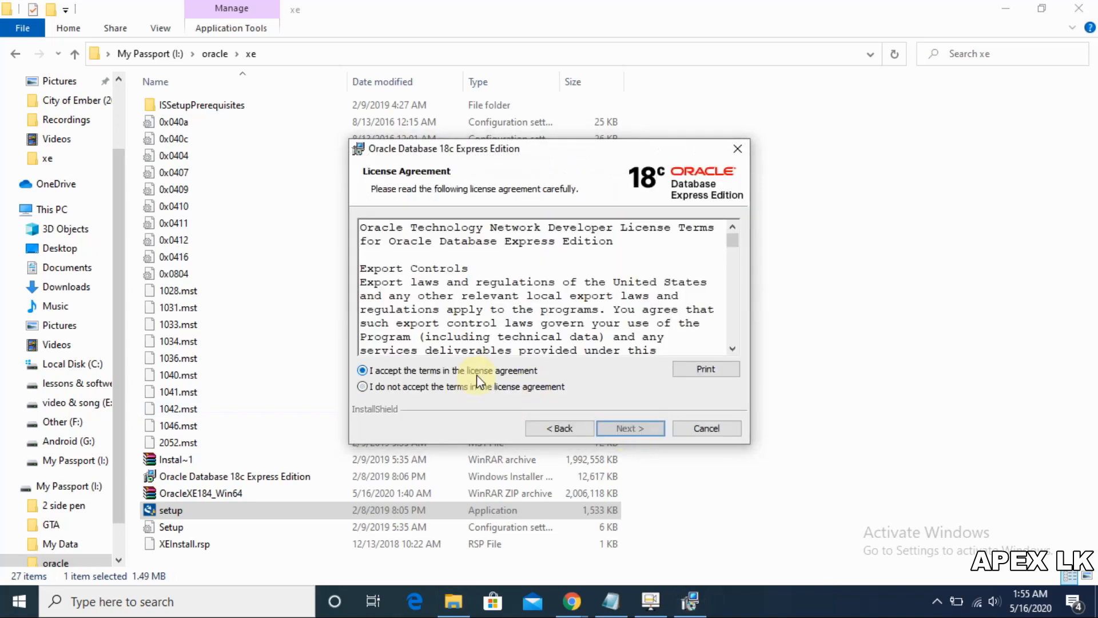
{"action": "left_click", "coordinate": [614, 430]}
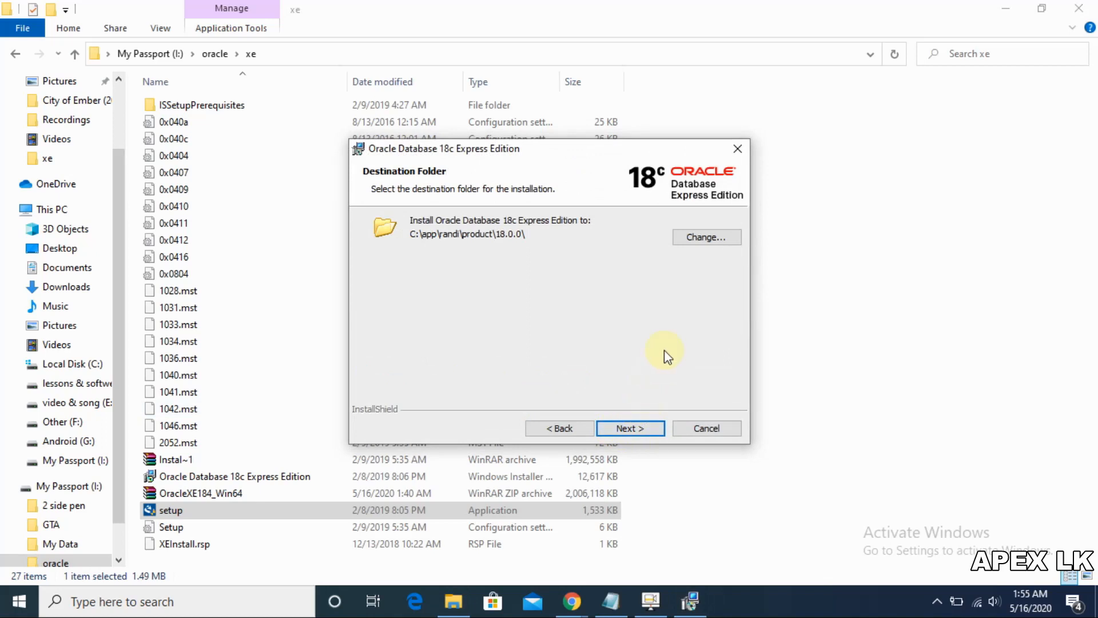
{"action": "left_click", "coordinate": [699, 238]}
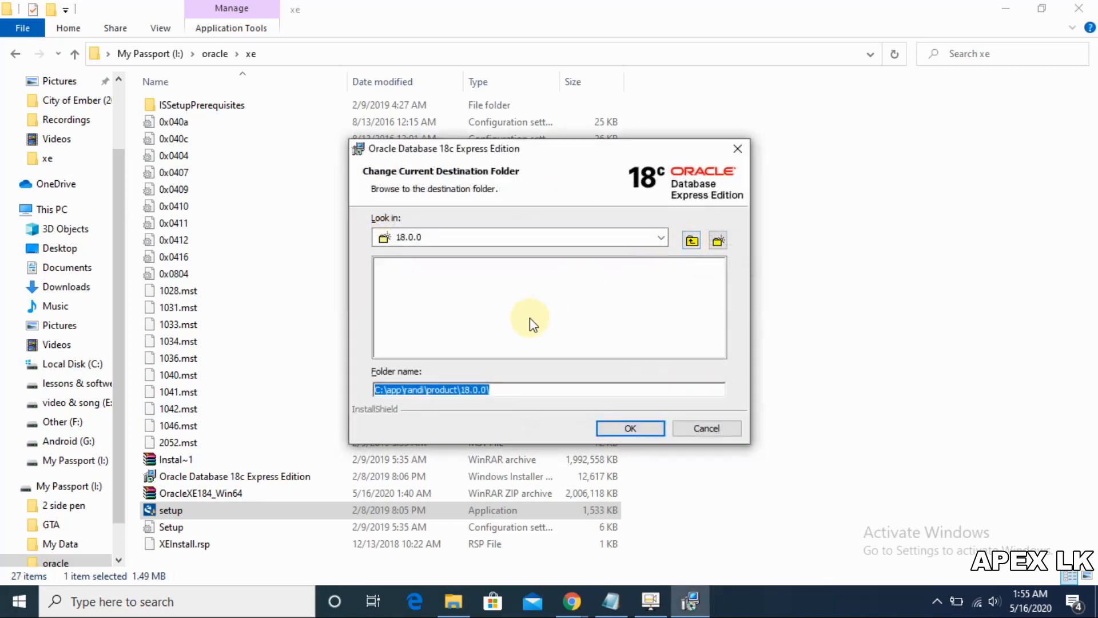
{"action": "left_click", "coordinate": [394, 390]}
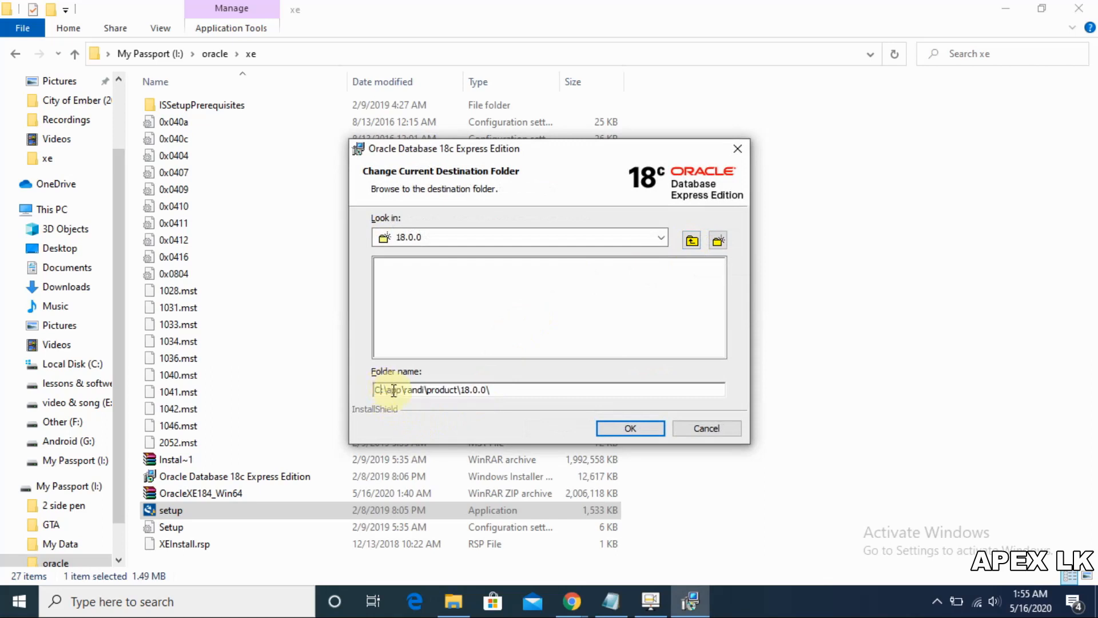
{"action": "key", "text": "BackSpace"}
{"action": "type", "text": "I"}
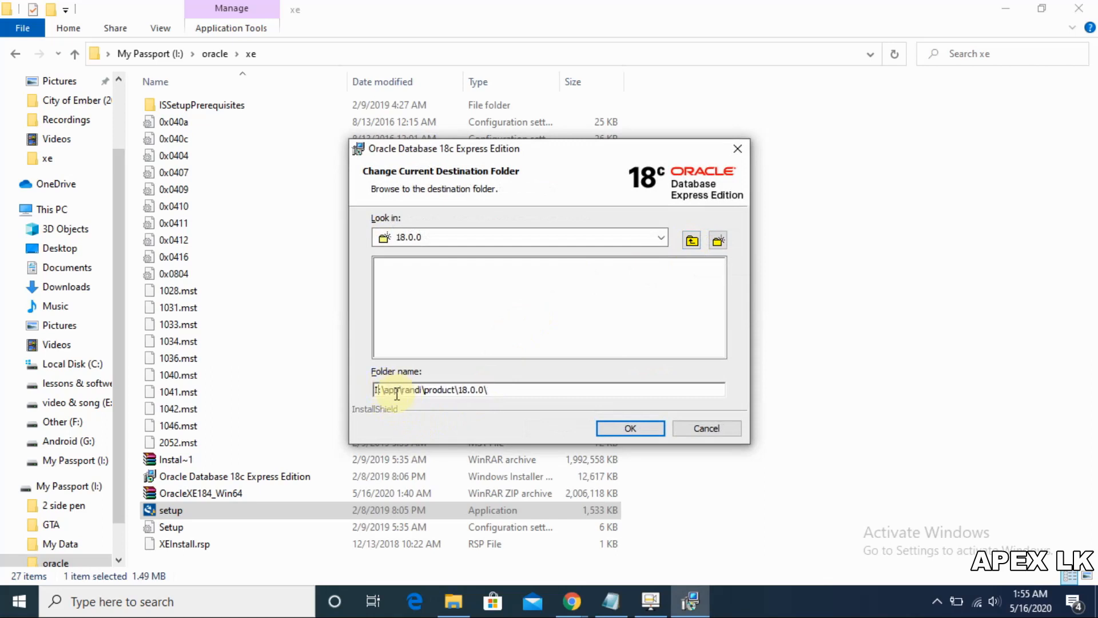
{"action": "left_click", "coordinate": [634, 432]}
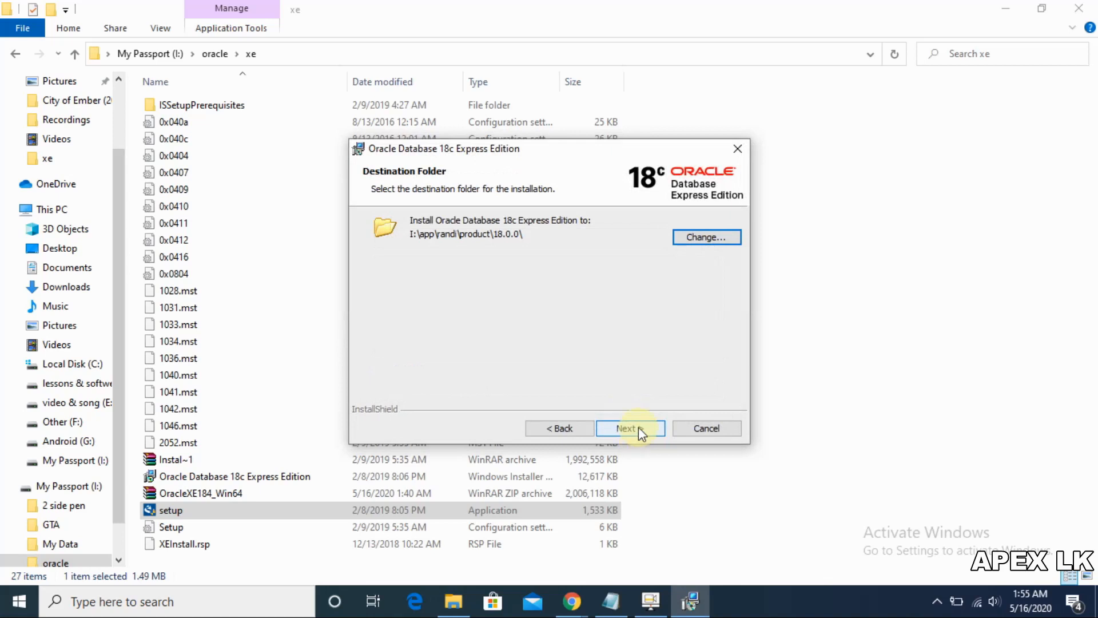
Step: Enter and confirm the database password, then start the installation
{"action": "left_click", "coordinate": [639, 429]}
{"action": "left_click", "coordinate": [635, 426]}
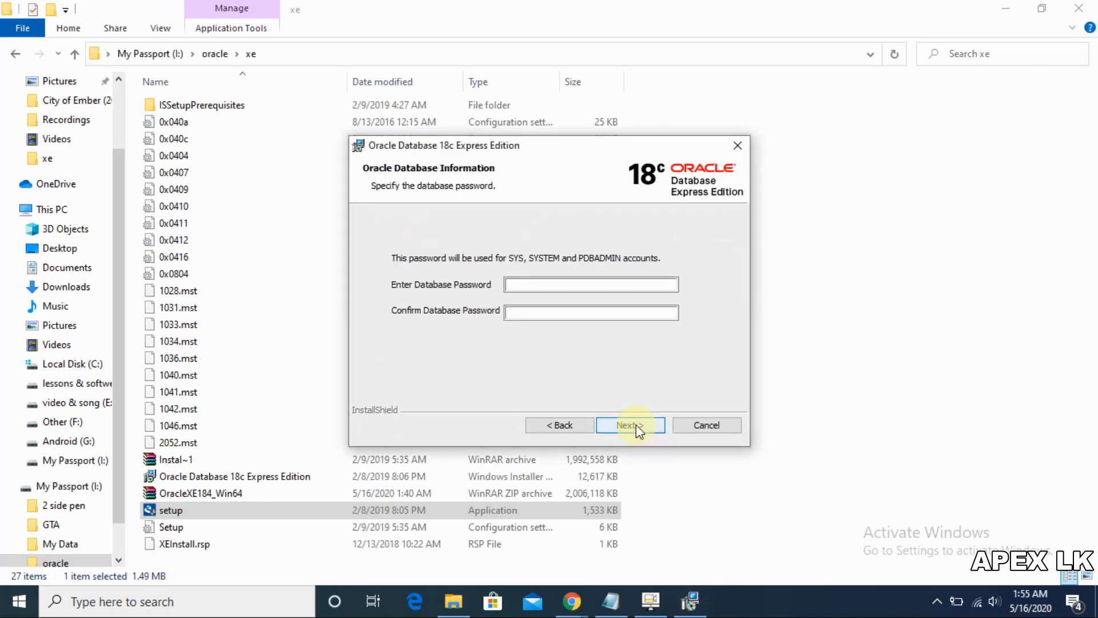
{"action": "left_click", "coordinate": [559, 285]}
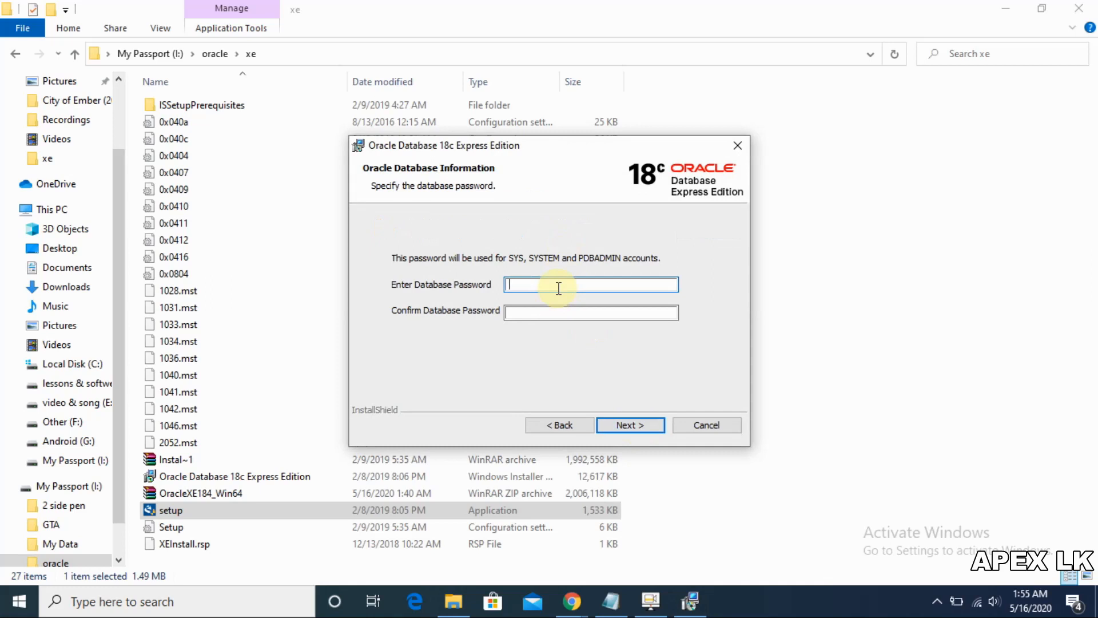
{"action": "type", "text": "12"}
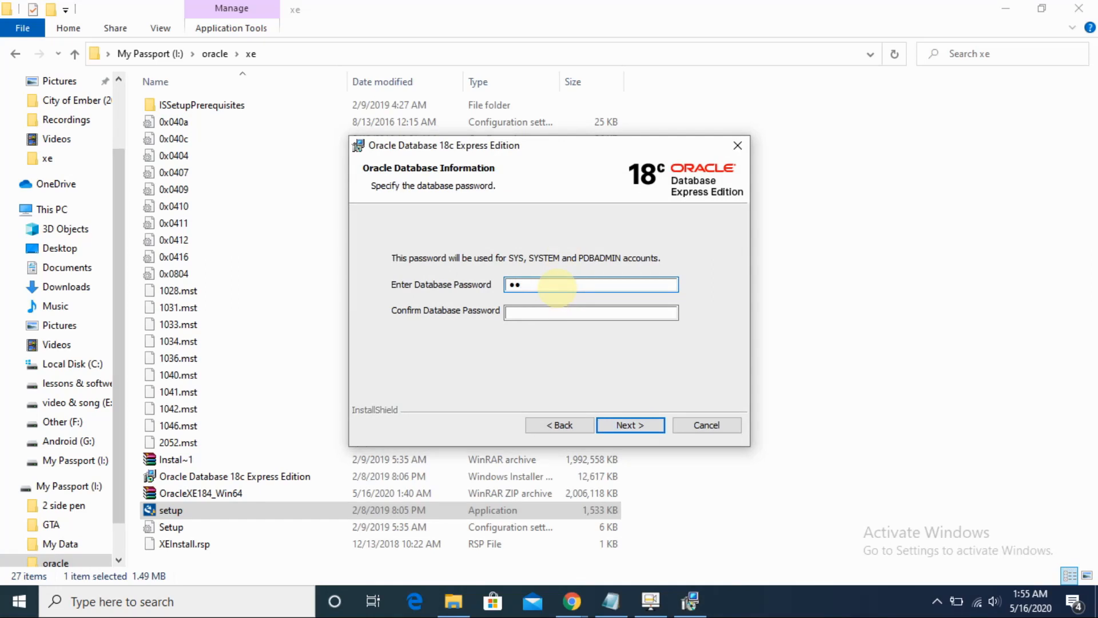
{"action": "type", "text": "345"}
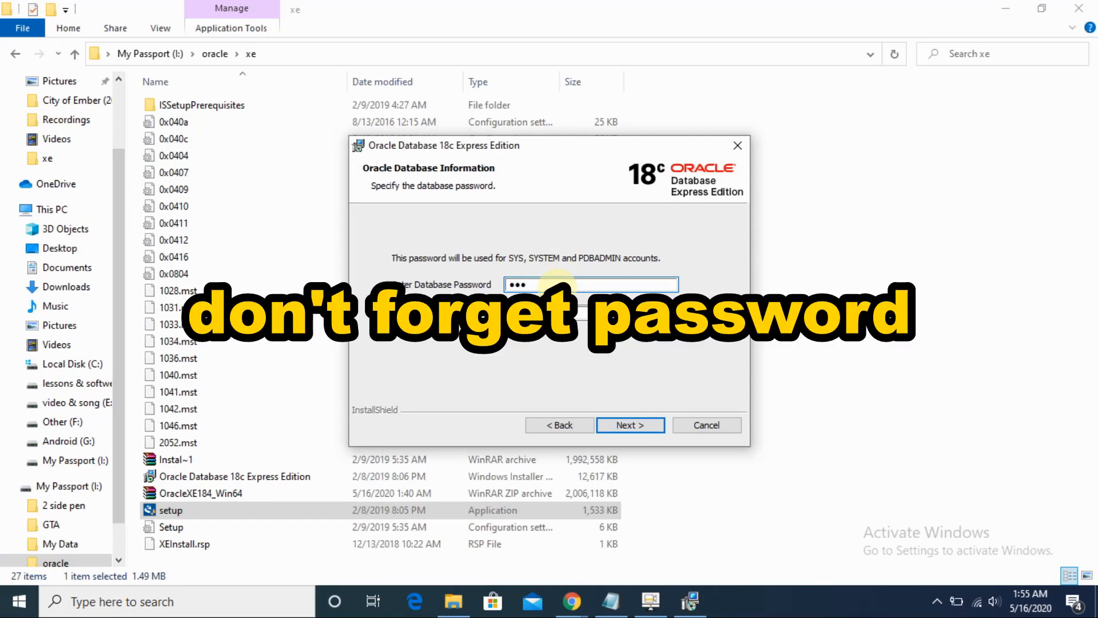
{"action": "type", "text": "6"}
{"action": "key", "text": "Tab"}
{"action": "type", "text": "123456"}
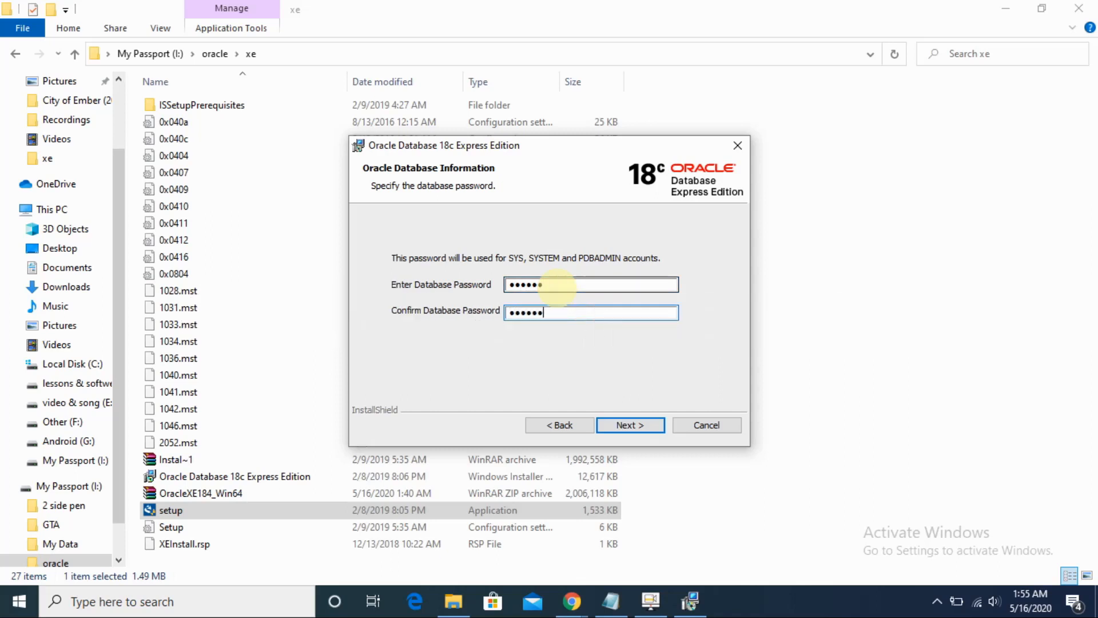
{"action": "left_click", "coordinate": [631, 425]}
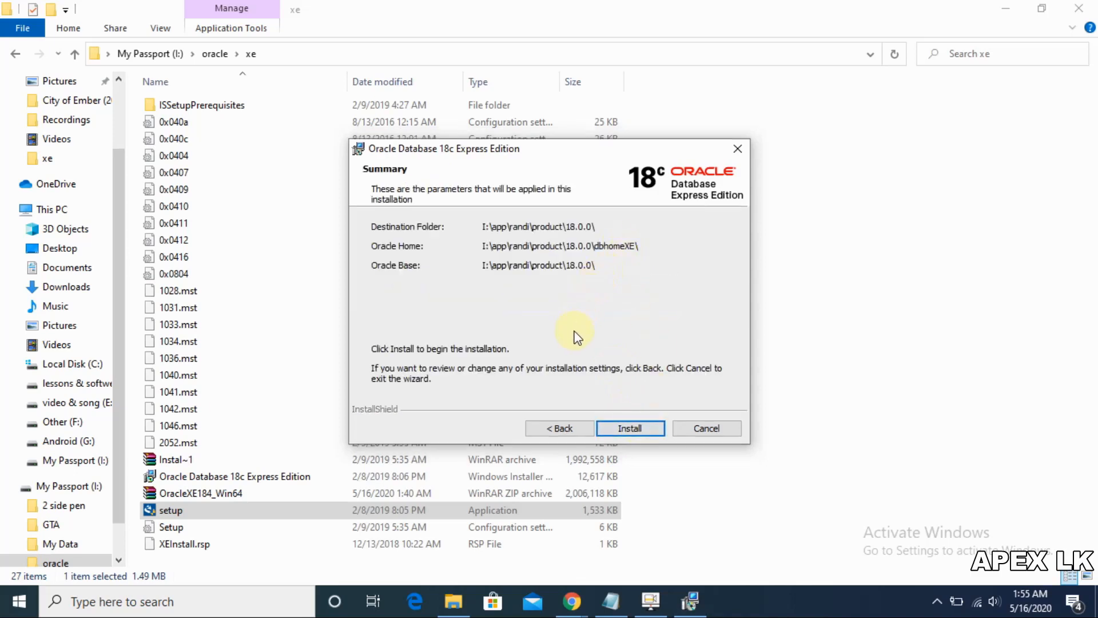
{"action": "left_click", "coordinate": [623, 424]}
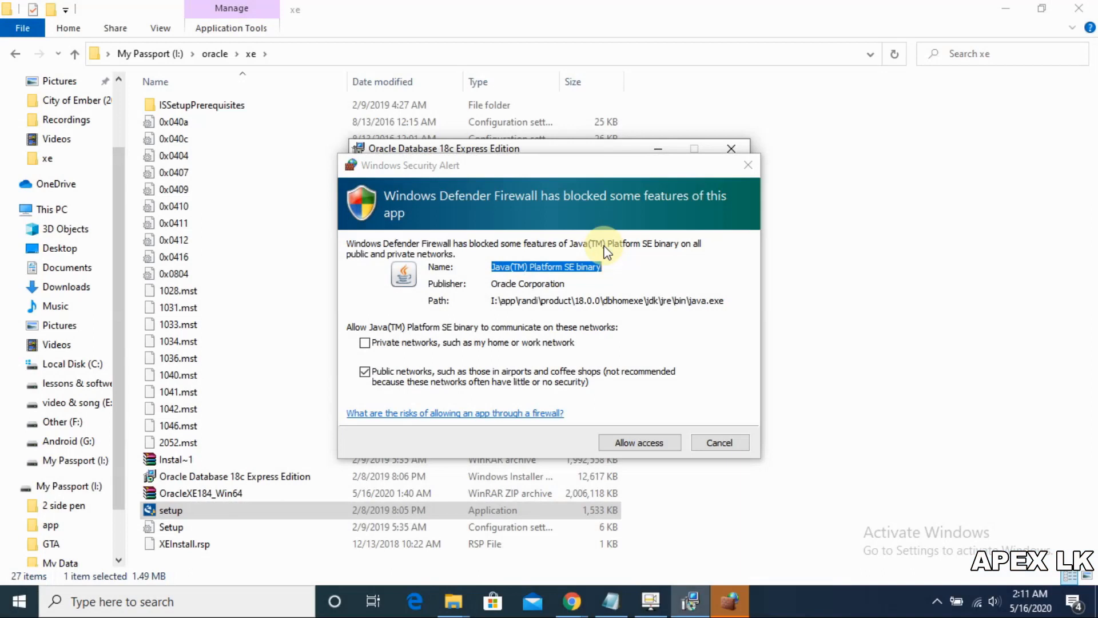
Step: Allow Java through the firewall on private networks, then close the installer once installation succeeds
{"action": "left_click", "coordinate": [552, 343]}
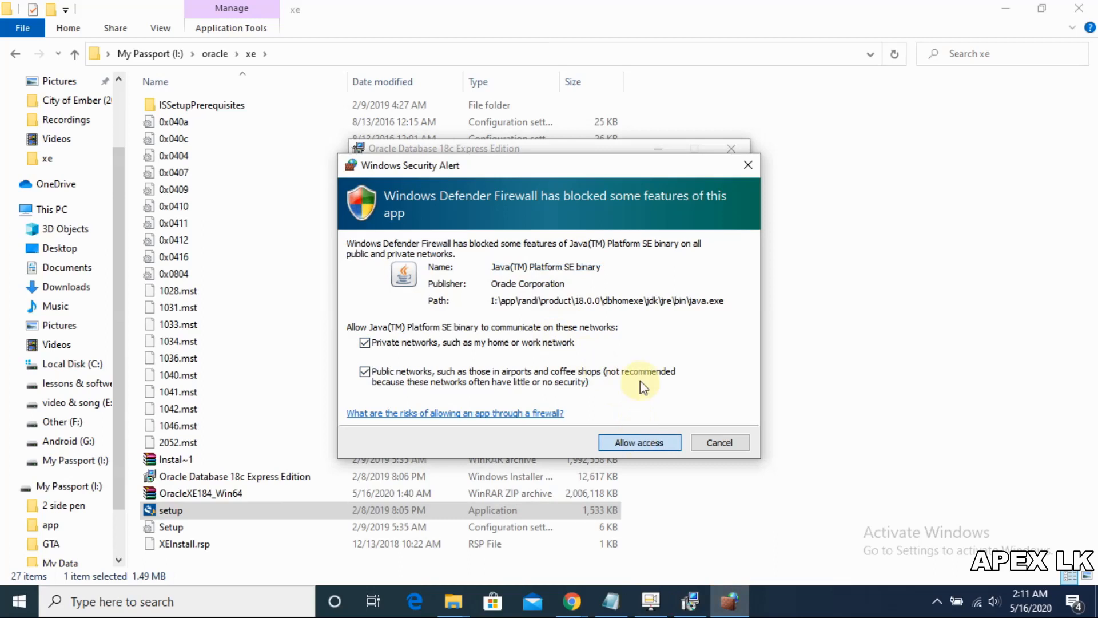
{"action": "key", "text": "Return"}
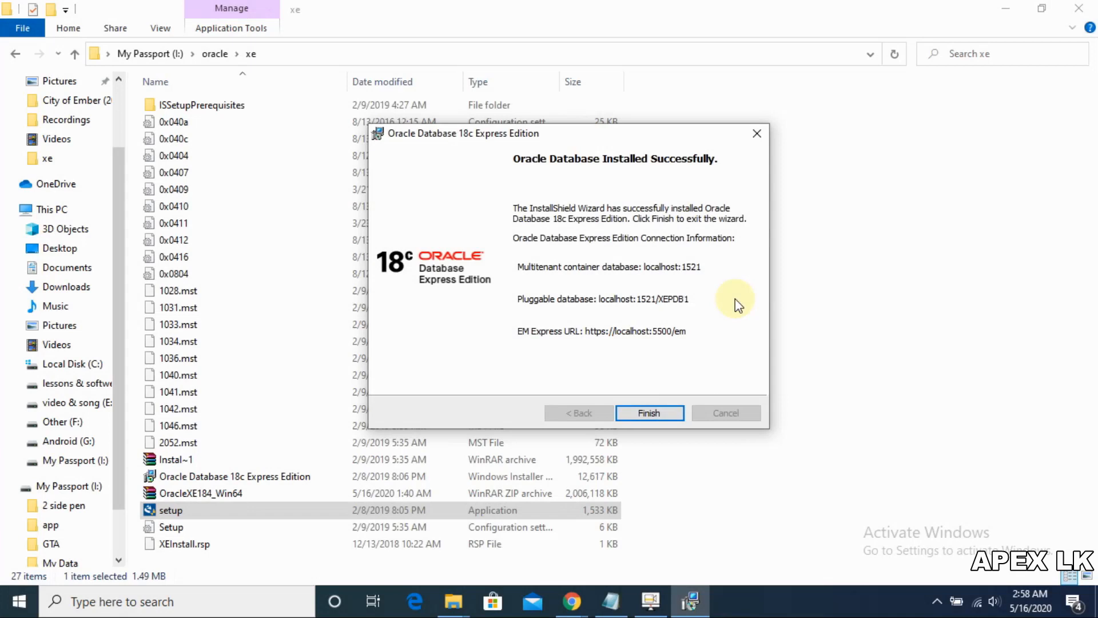
{"action": "left_click", "coordinate": [659, 413]}
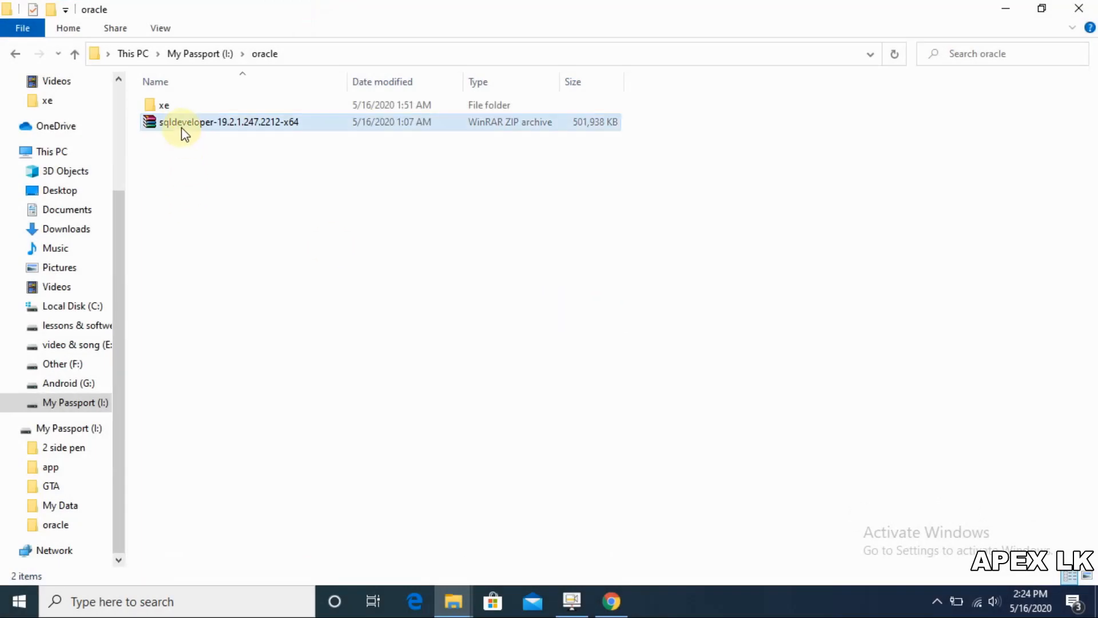
Step: Extract the sqldeveloper zip into the oracle folder and launch sqldeveloper.exe from it
{"action": "left_click", "coordinate": [180, 128]}
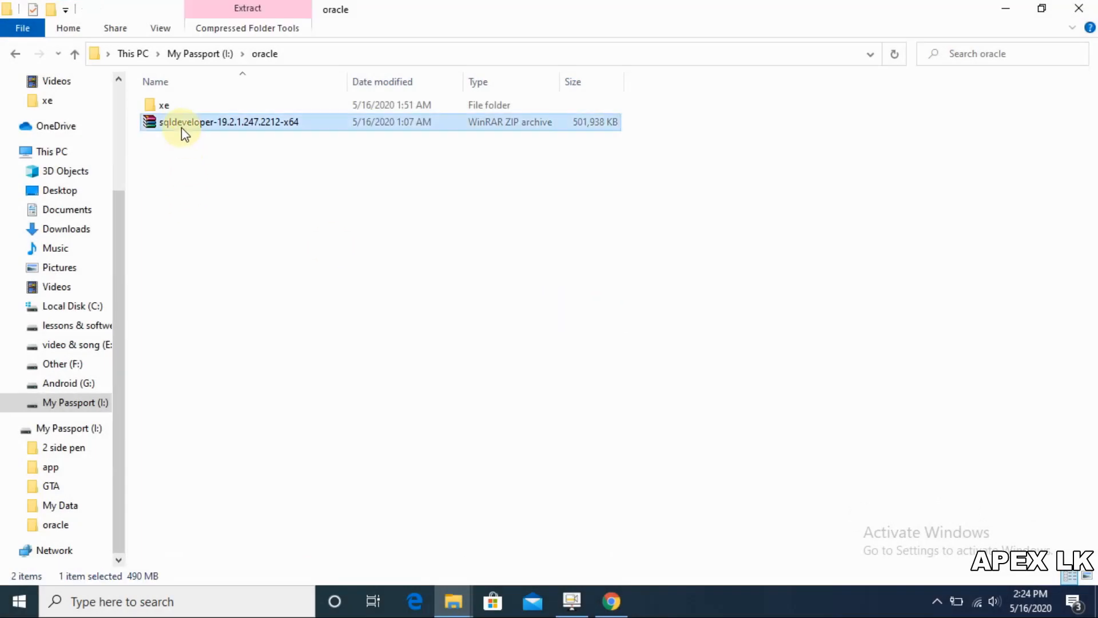
{"action": "right_click", "coordinate": [181, 128]}
{"action": "left_click", "coordinate": [245, 193]}
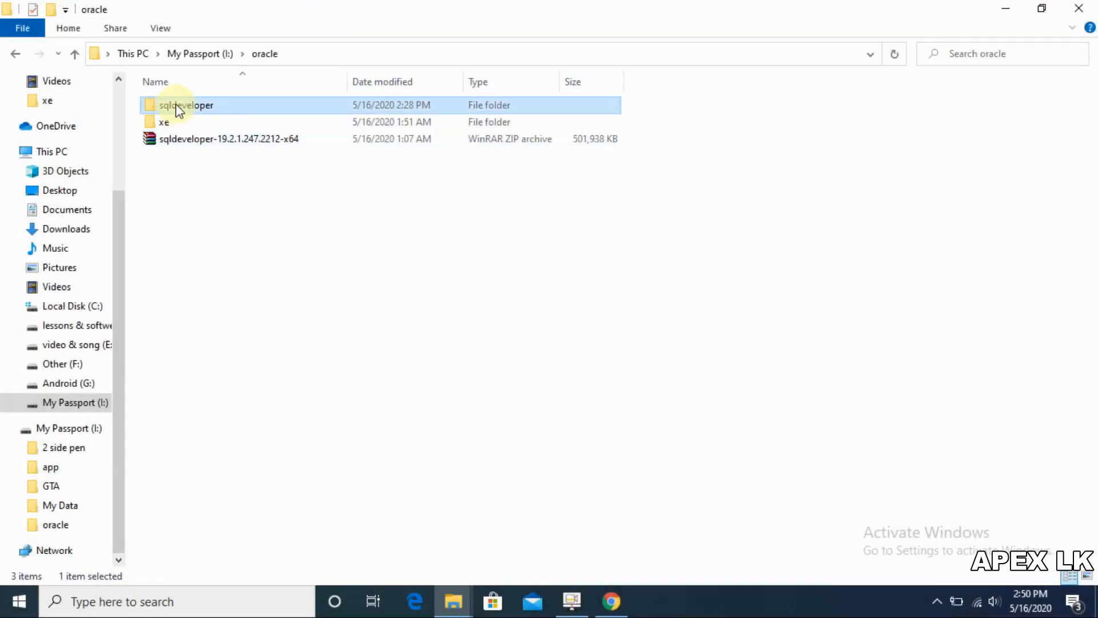
{"action": "double_click", "coordinate": [177, 106]}
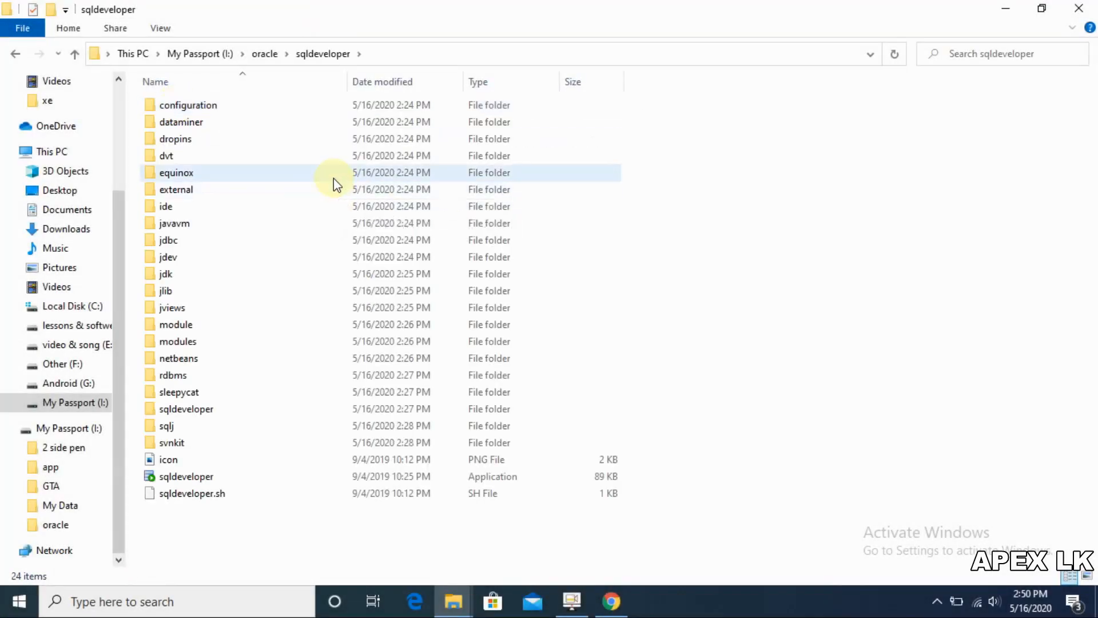
{"action": "double_click", "coordinate": [170, 476]}
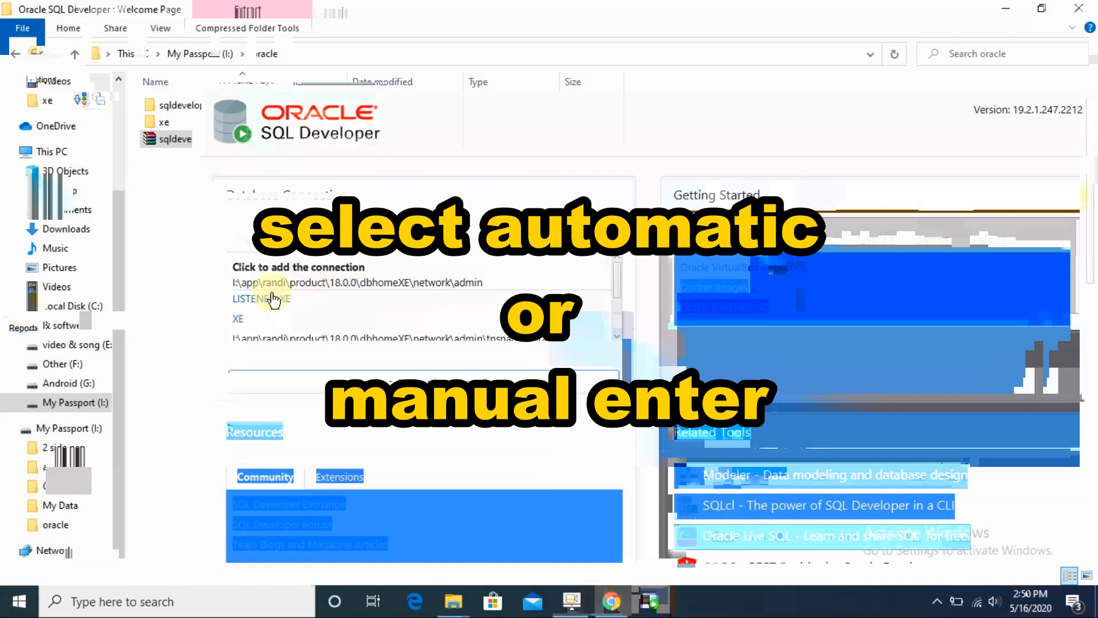
Step: Add the detected LISTENER_XE entry from the Databases Detected list as a connection
{"action": "left_click", "coordinate": [274, 299]}
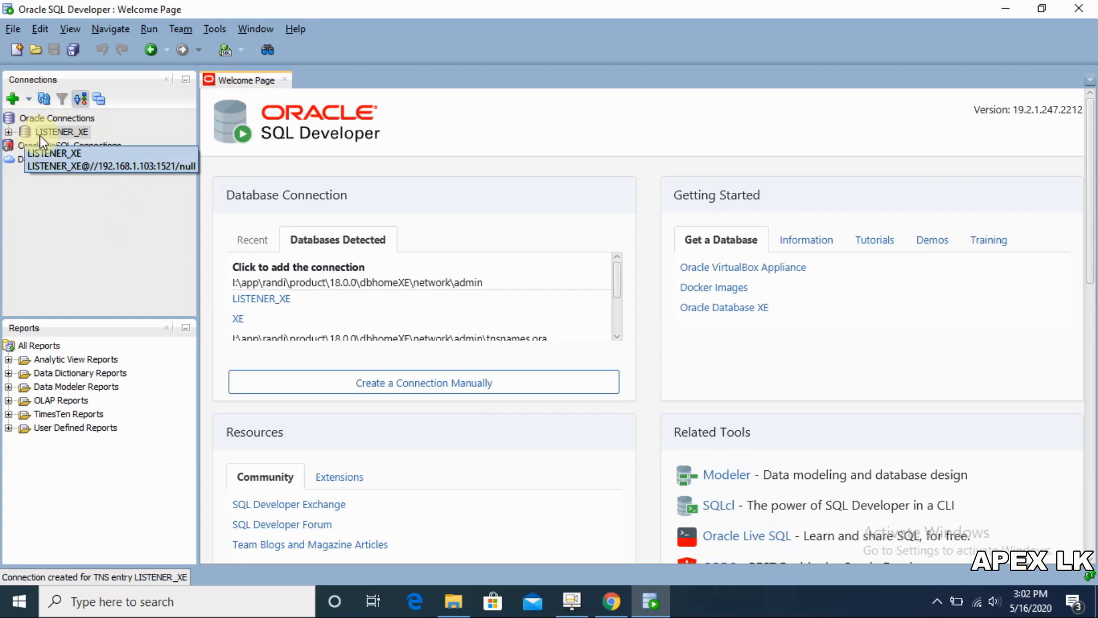
Step: Edit LISTENER_XE properties: username sys, the account password, role SYSDBA, service name xe
{"action": "right_click", "coordinate": [40, 135]}
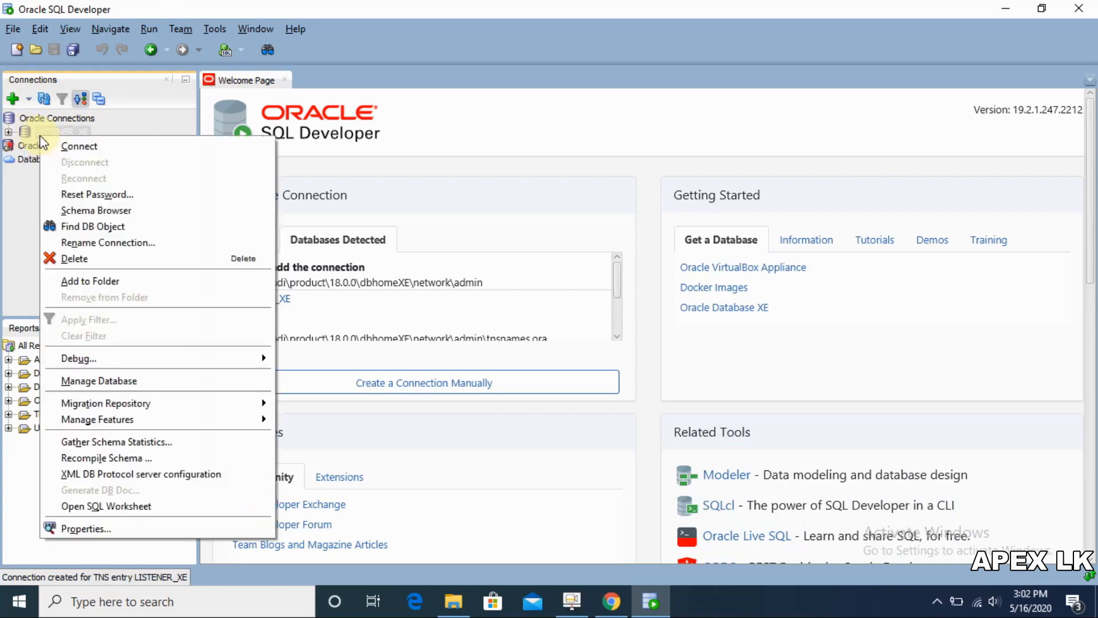
{"action": "left_click", "coordinate": [92, 530]}
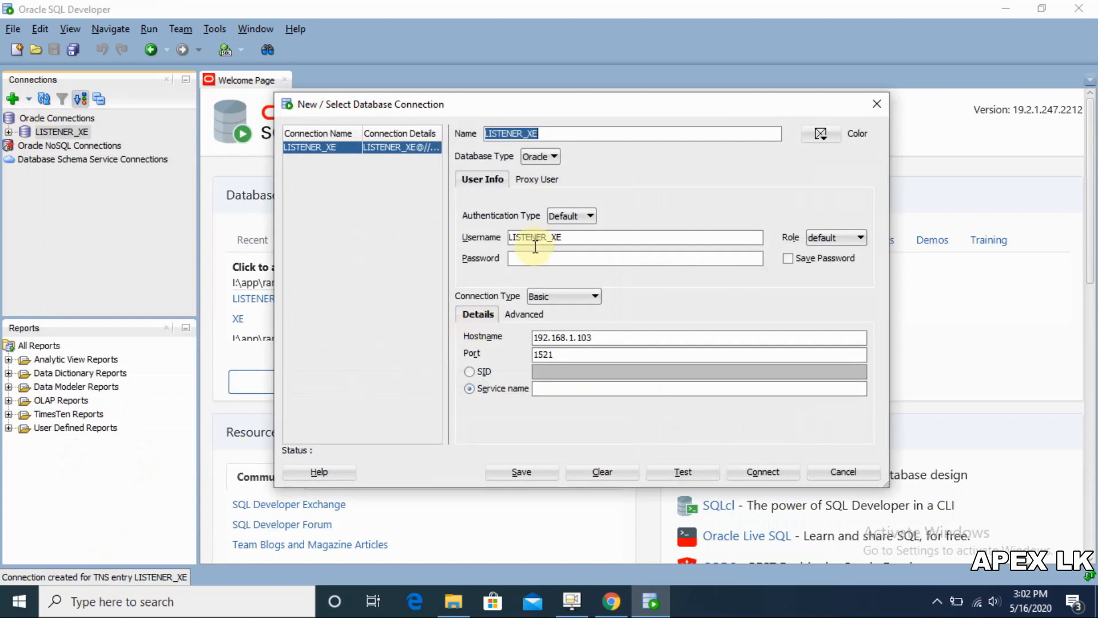
{"action": "left_click_drag", "start_coordinate": [566, 236], "coordinate": [490, 231]}
{"action": "type", "text": "sys"}
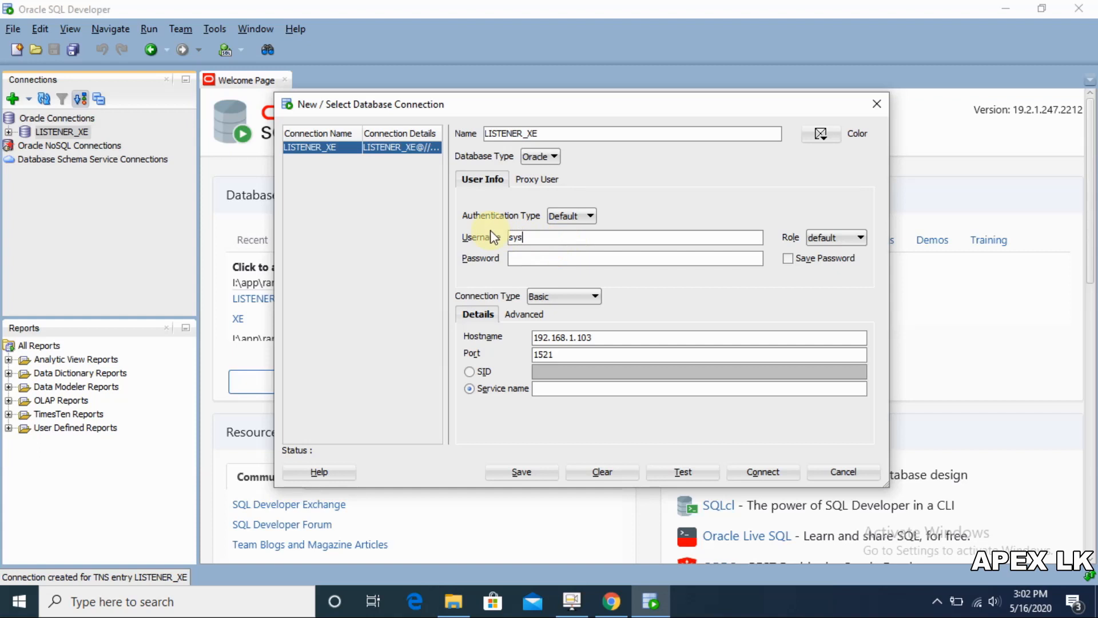
{"action": "left_click", "coordinate": [518, 257]}
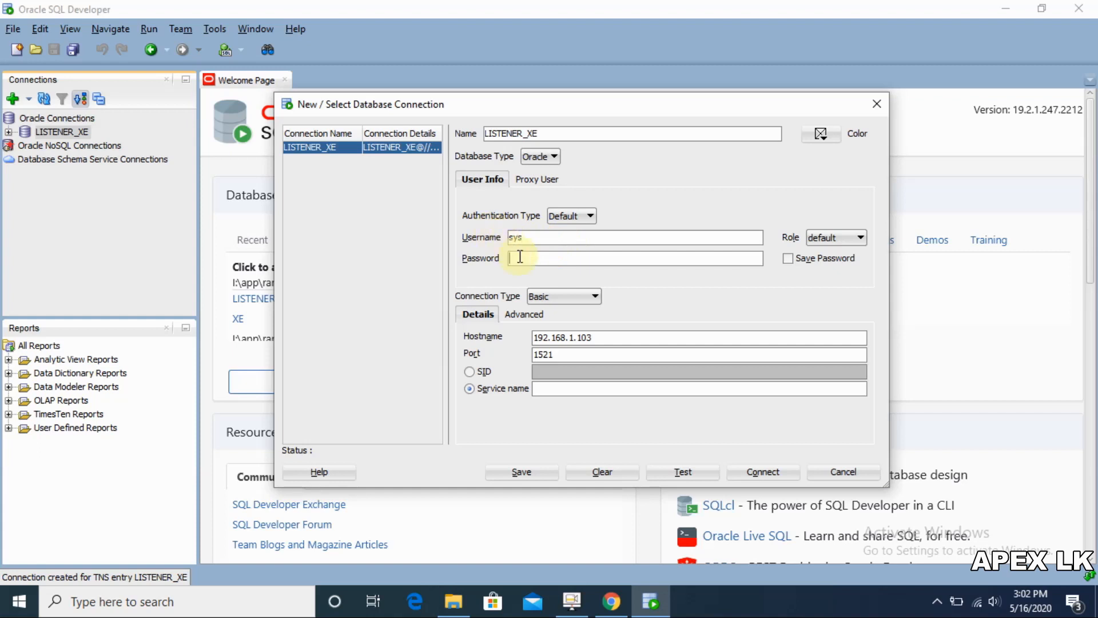
{"action": "type", "text": "••••••"}
{"action": "left_click", "coordinate": [846, 239]}
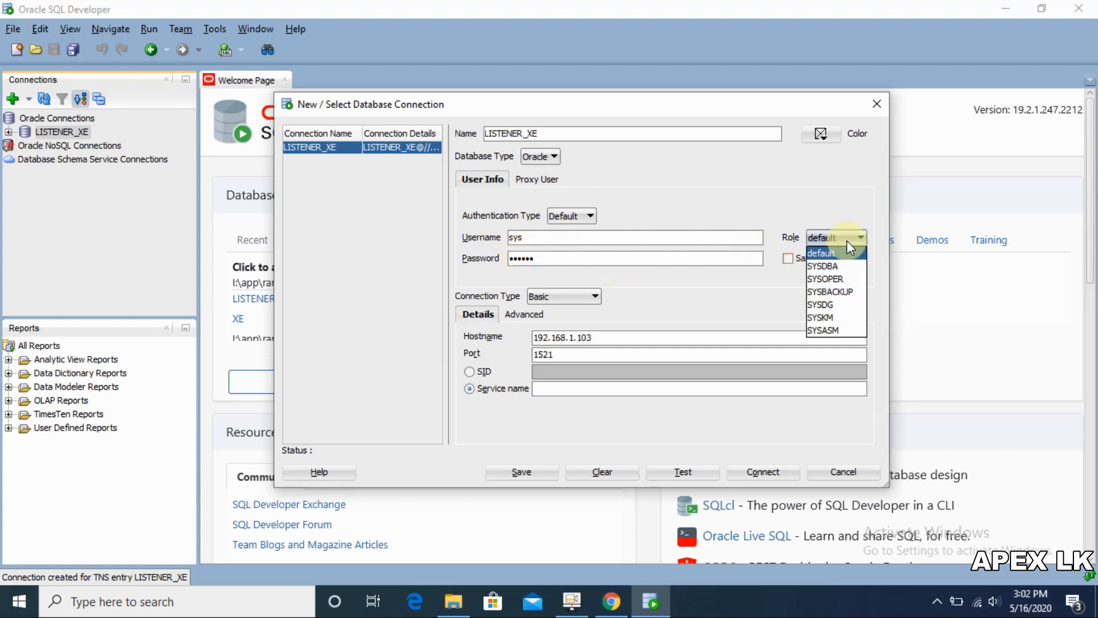
{"action": "left_click", "coordinate": [844, 264]}
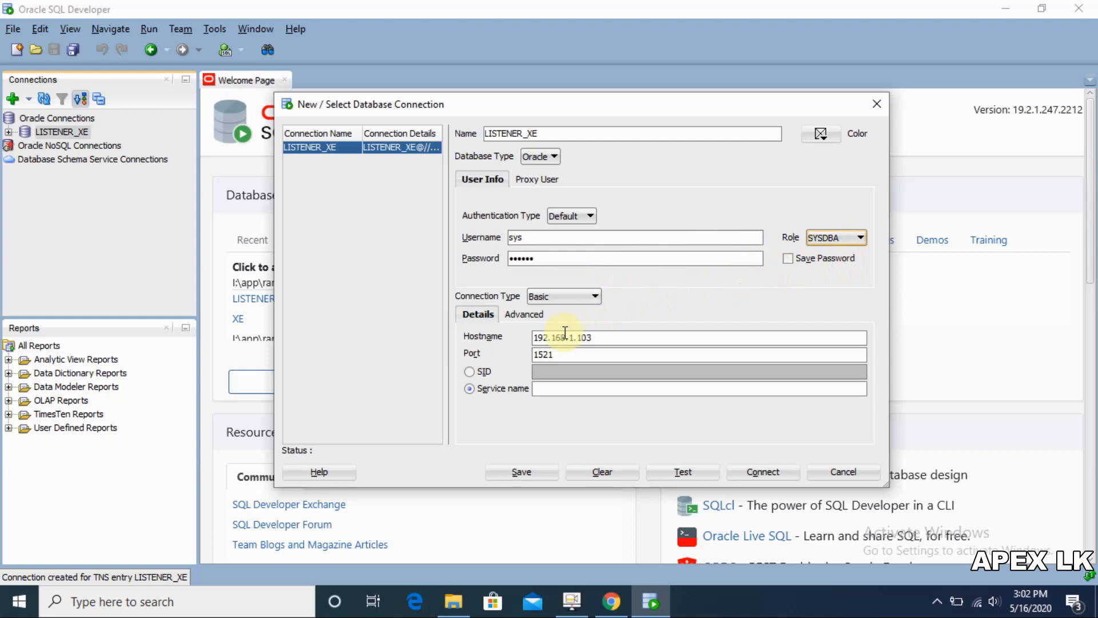
{"action": "left_click", "coordinate": [546, 388]}
{"action": "type", "text": "xe"}
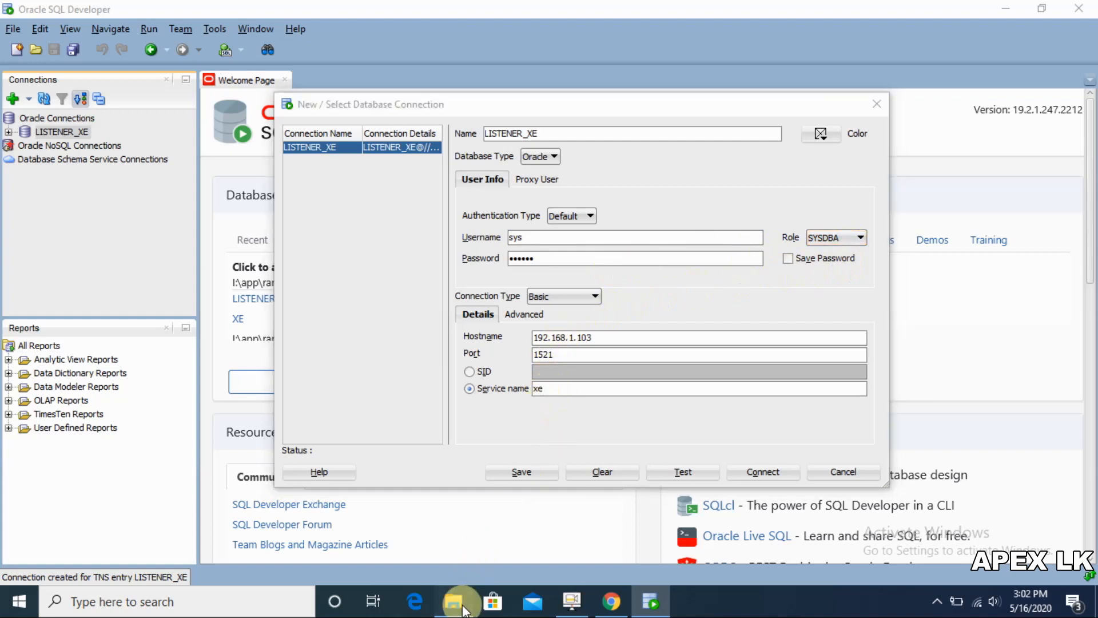
{"action": "left_click", "coordinate": [453, 602]}
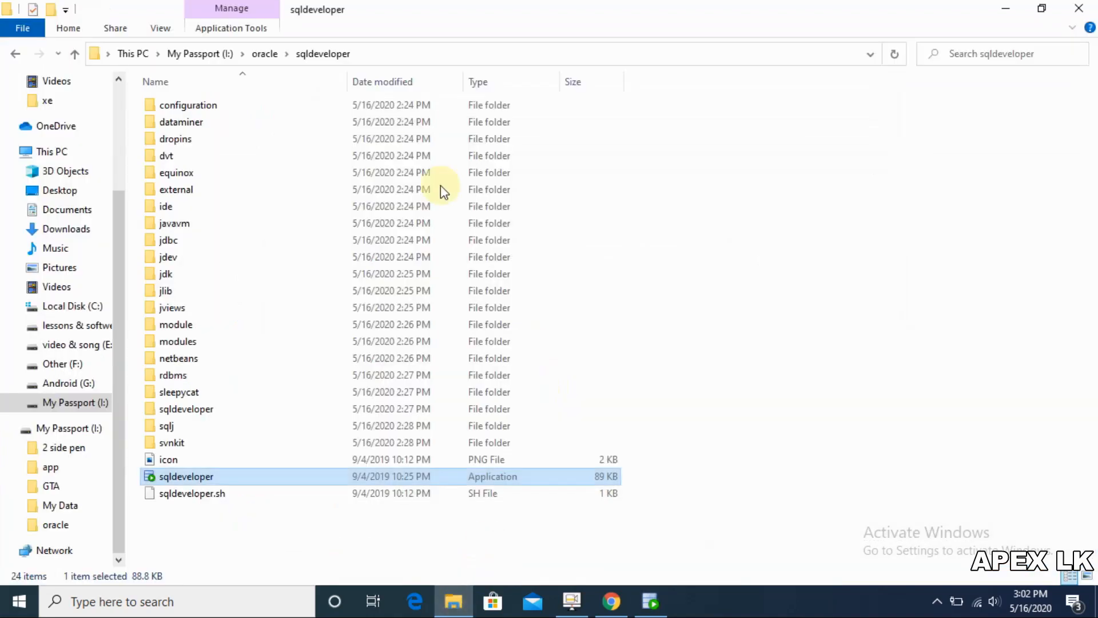
Step: Browse drive I: through app, product and 18.0.0 into the dbhomeXE folder
{"action": "left_click", "coordinate": [62, 407]}
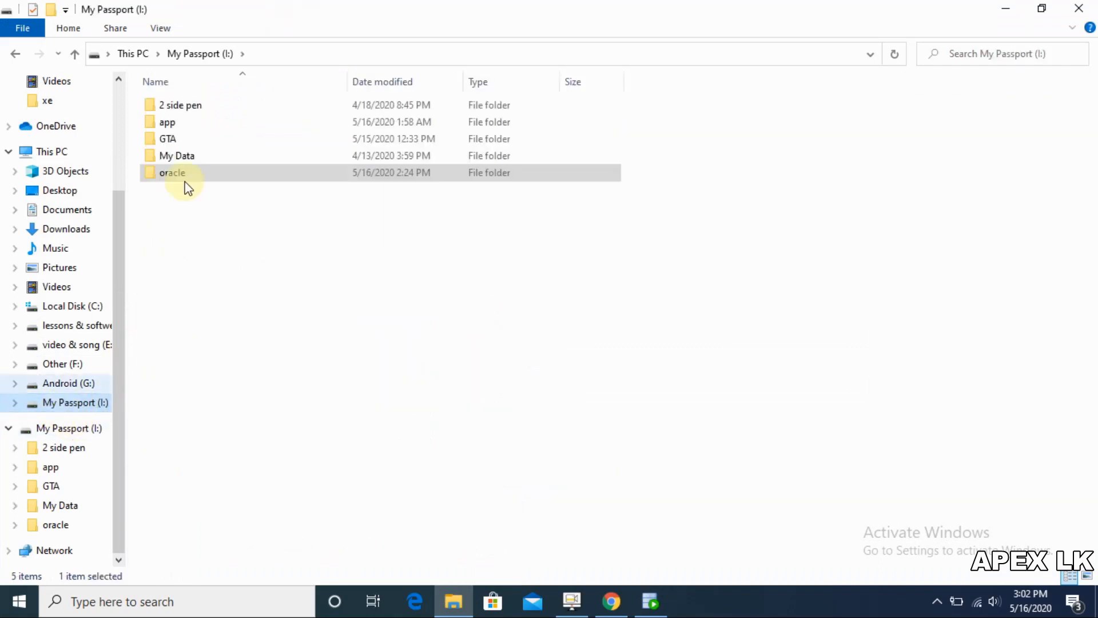
{"action": "double_click", "coordinate": [183, 128]}
{"action": "double_click", "coordinate": [190, 101]}
{"action": "double_click", "coordinate": [190, 102]}
{"action": "double_click", "coordinate": [190, 103]}
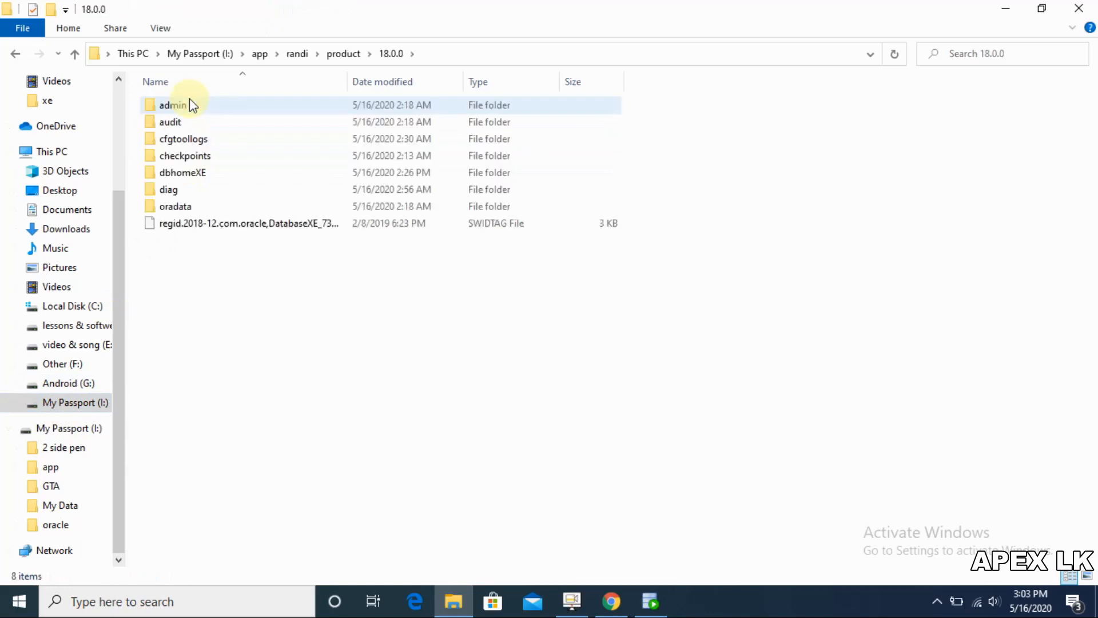
{"action": "double_click", "coordinate": [190, 173]}
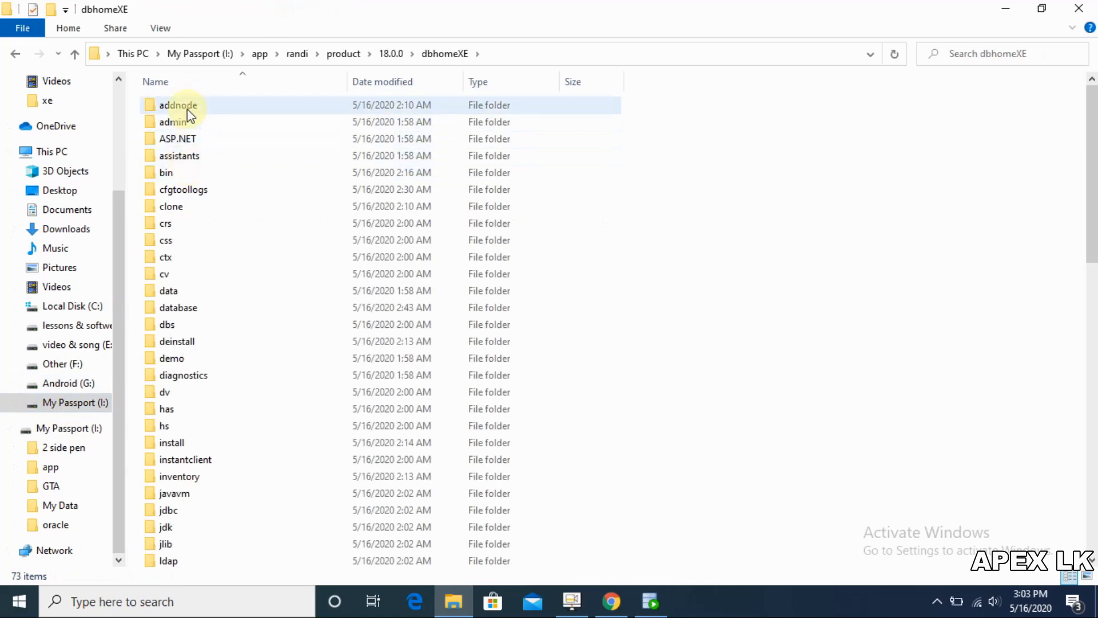
Step: Go into network\admin and bring up the context menu for tnsnames.ora
{"action": "left_click", "coordinate": [196, 240]}
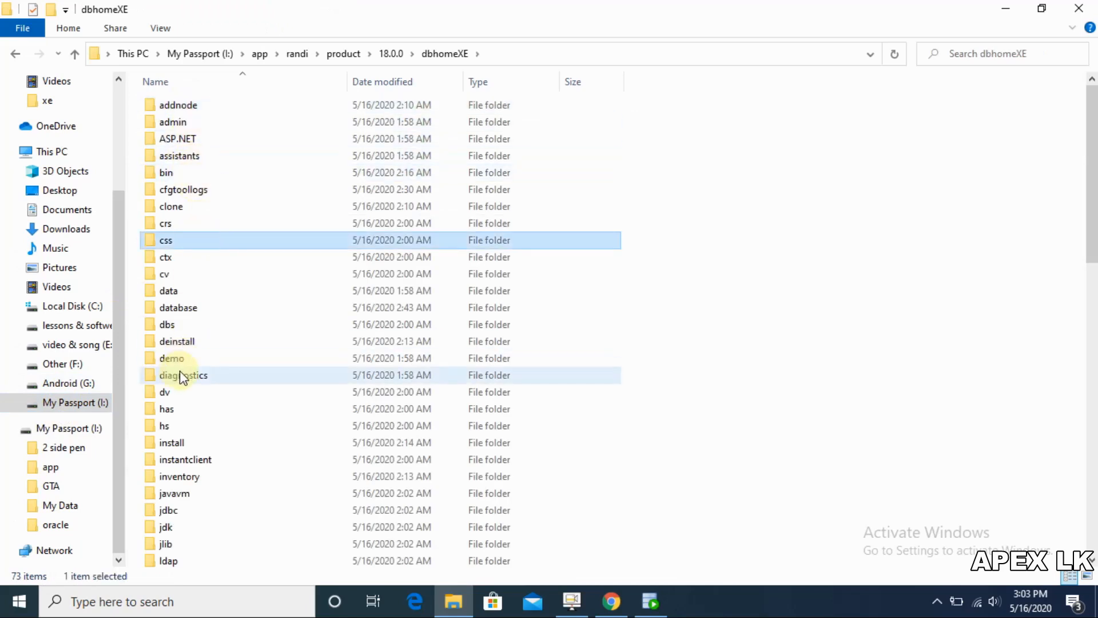
{"action": "left_click", "coordinate": [183, 491]}
{"action": "key", "text": "n"}
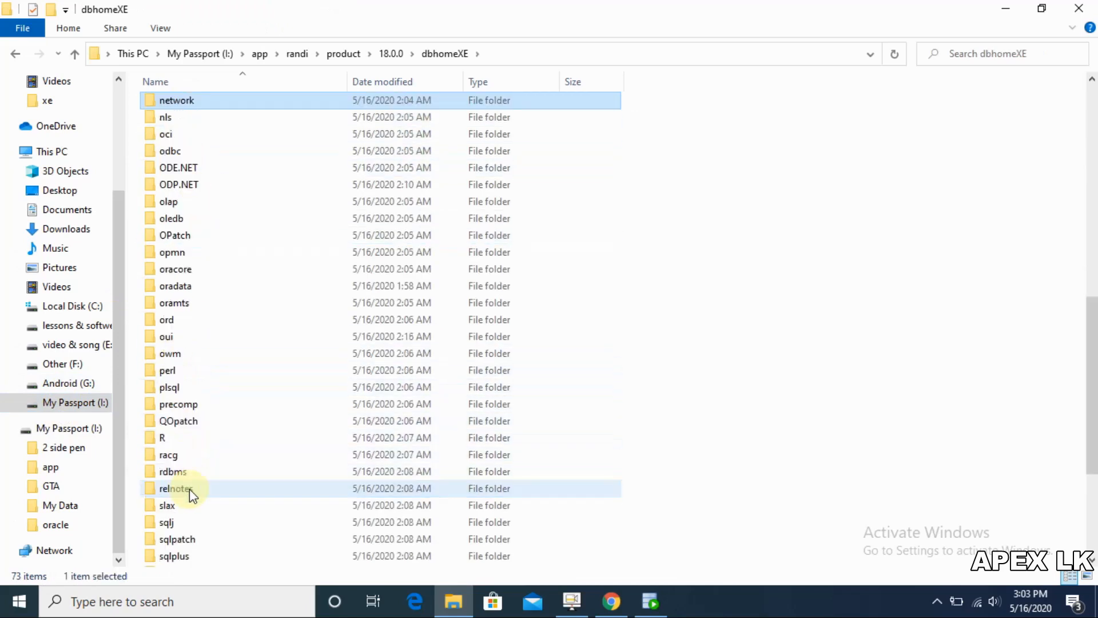
{"action": "double_click", "coordinate": [226, 100]}
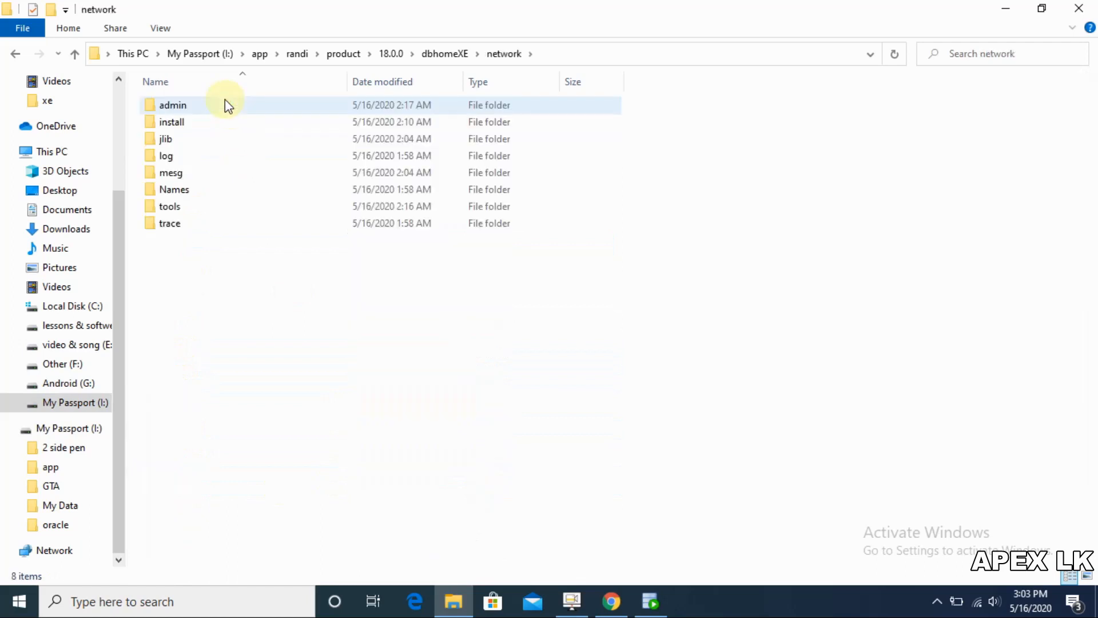
{"action": "double_click", "coordinate": [226, 105]}
{"action": "left_click", "coordinate": [187, 172]}
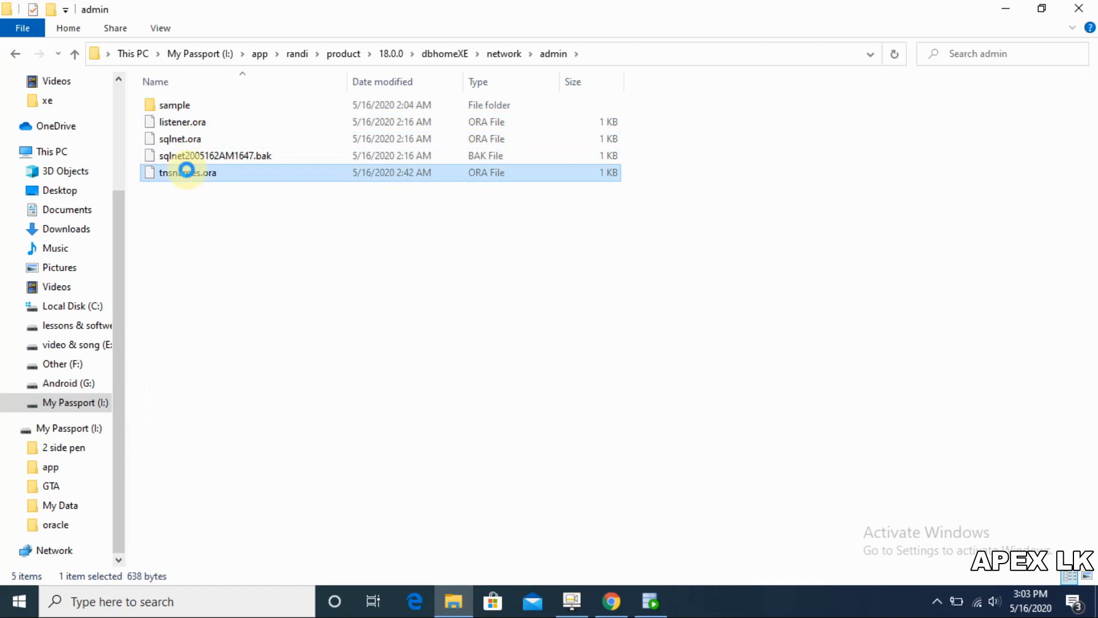
{"action": "right_click", "coordinate": [187, 170]}
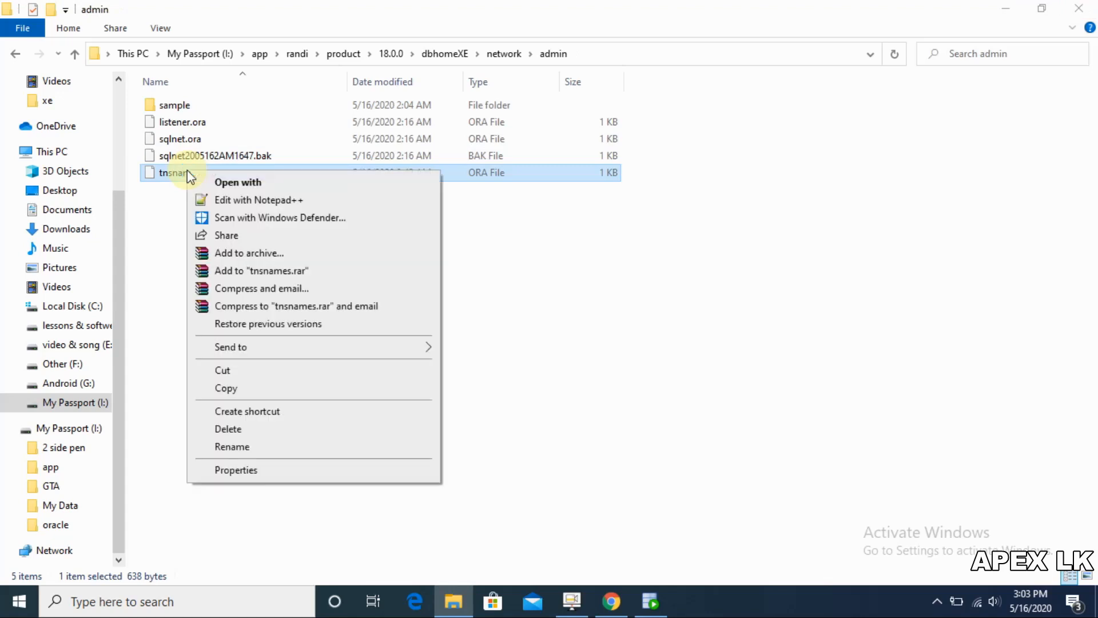
Step: Open tnsnames.ora in Notepad++, confirm the XE entry's service name, then close Notepad++ declining updates
{"action": "left_click", "coordinate": [249, 202]}
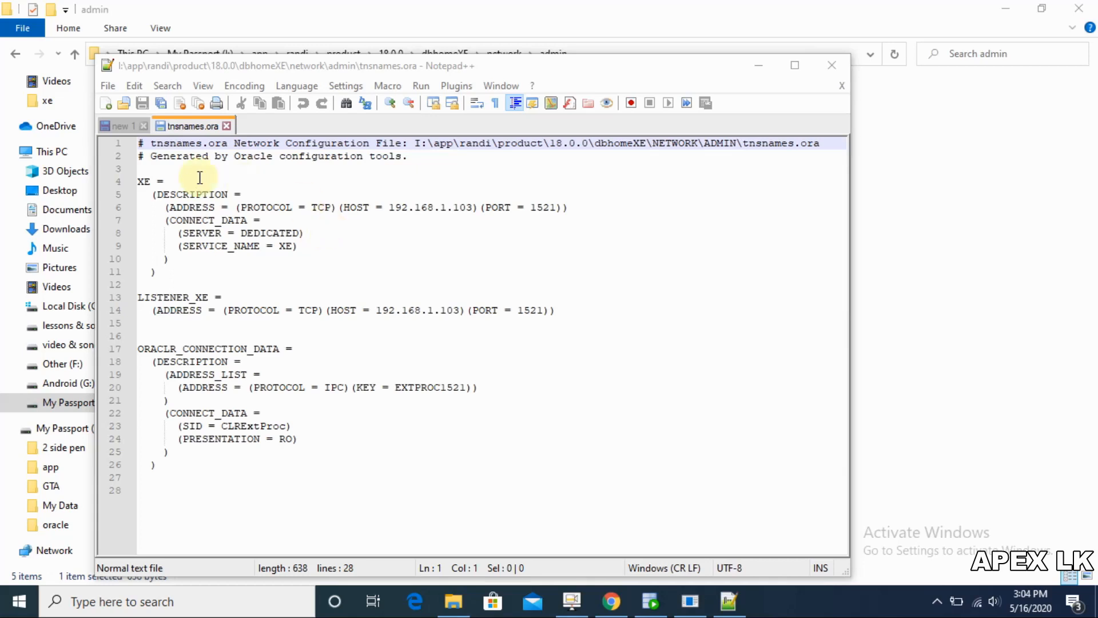
{"action": "left_click_drag", "start_coordinate": [164, 193], "coordinate": [150, 189]}
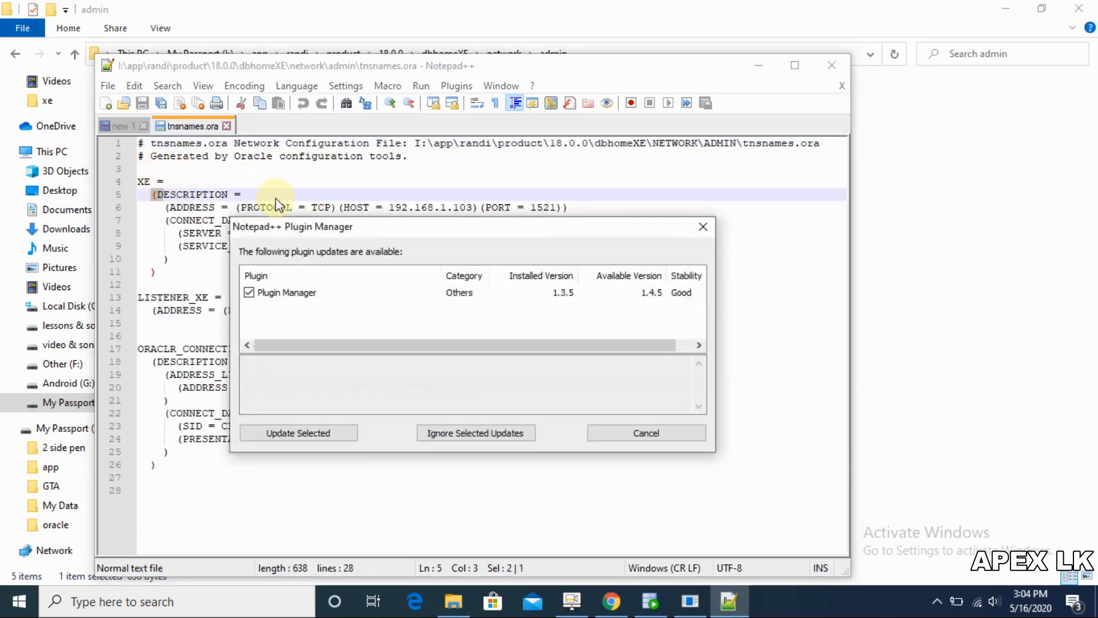
{"action": "left_click", "coordinate": [701, 227]}
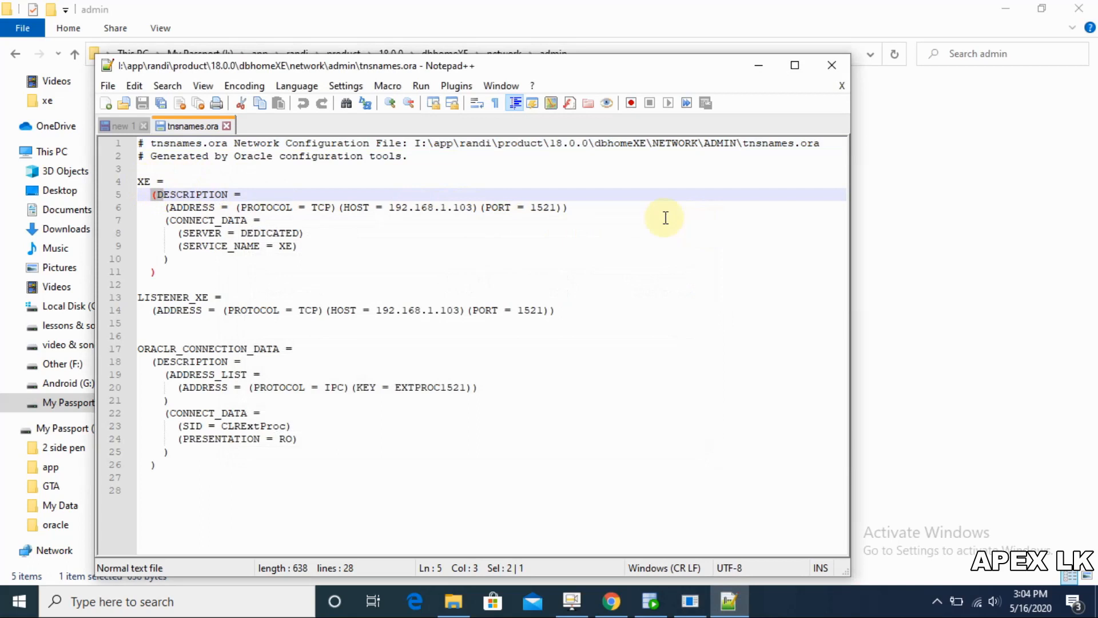
{"action": "left_click", "coordinate": [411, 181]}
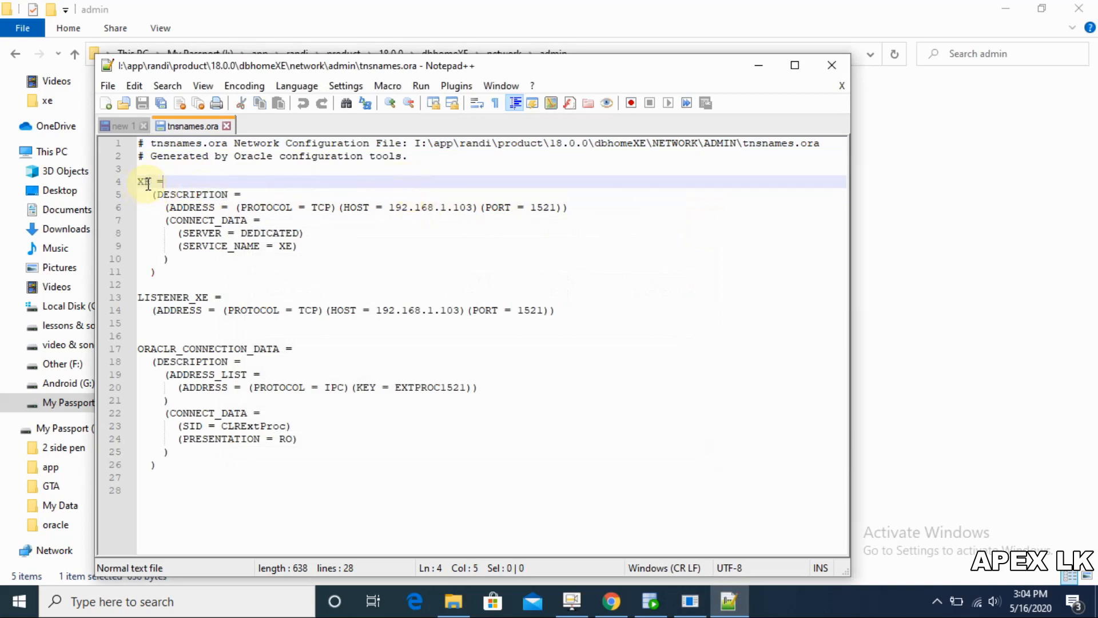
{"action": "left_click", "coordinate": [819, 71]}
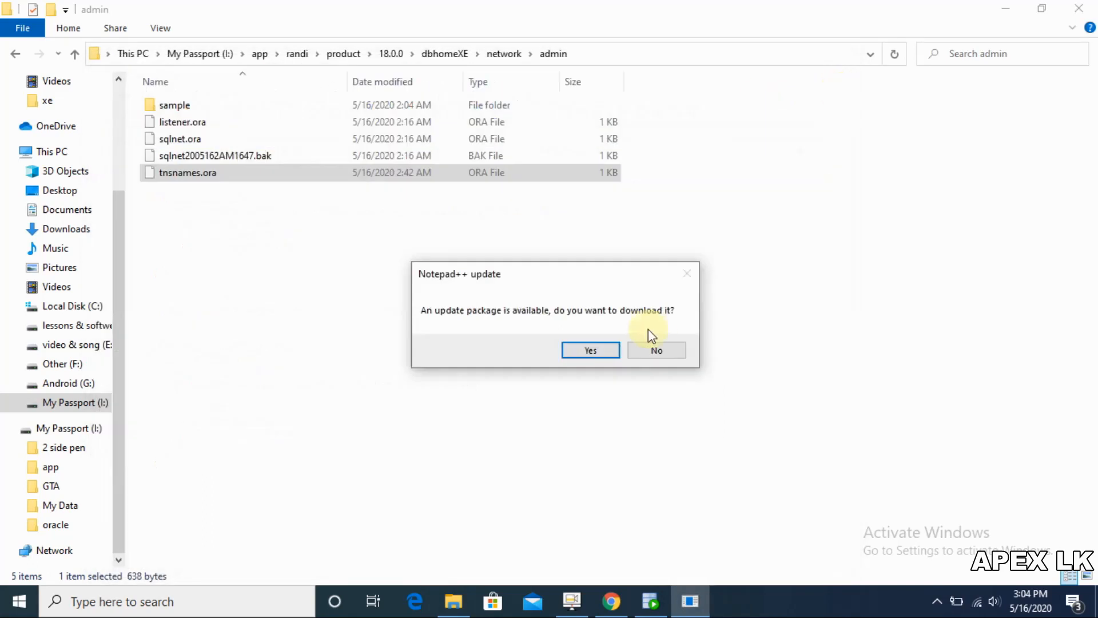
{"action": "left_click", "coordinate": [663, 347]}
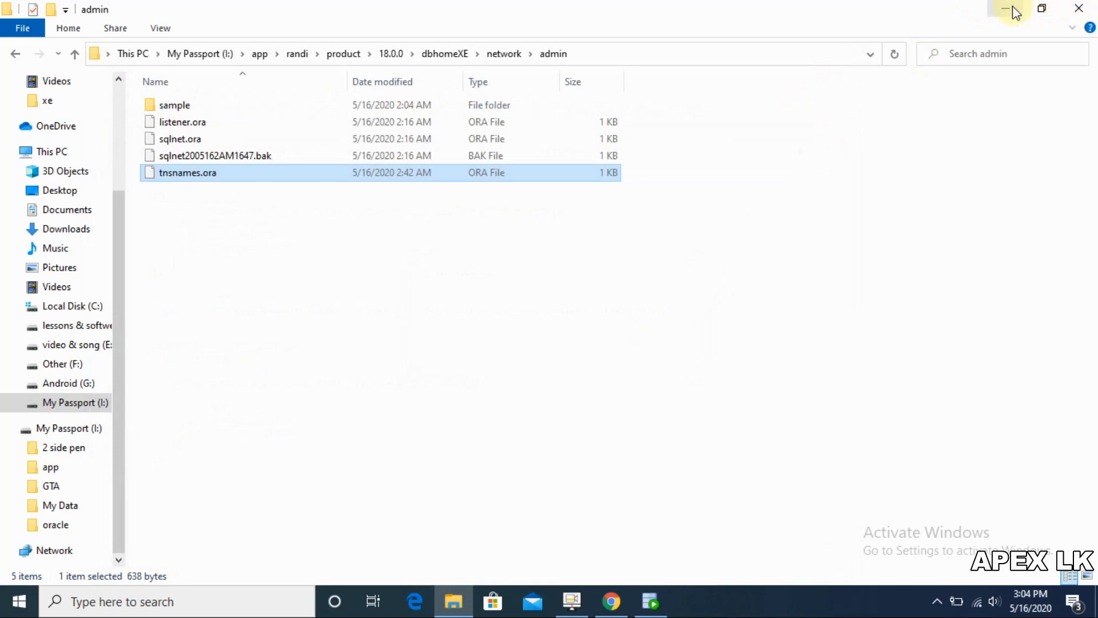
{"action": "left_click", "coordinate": [646, 599]}
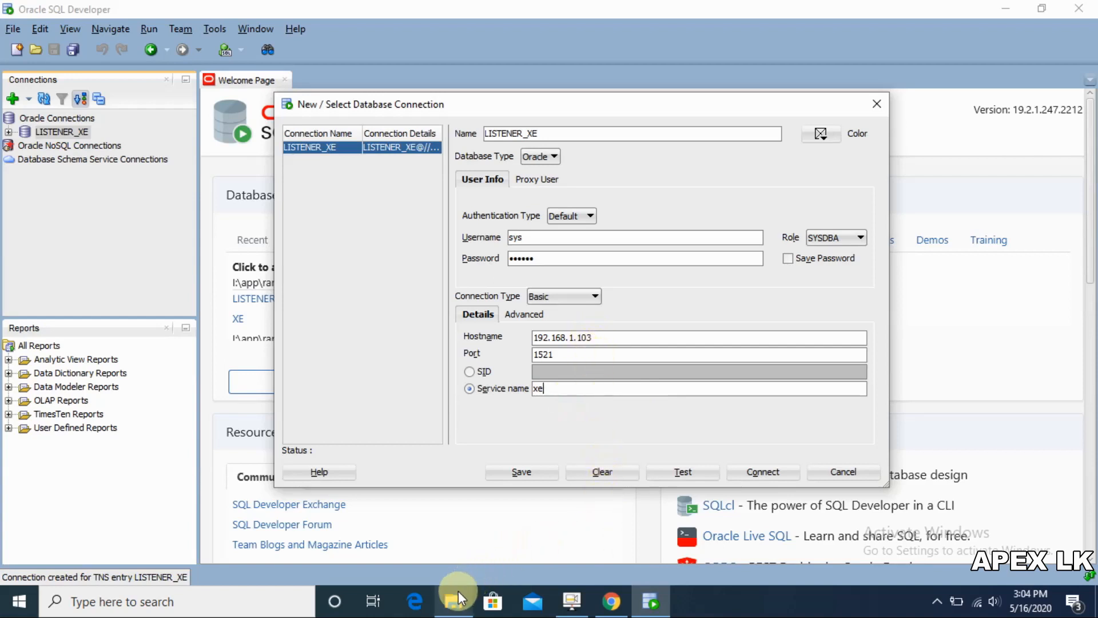
Step: Test the LISTENER_XE settings and connect as sys, entering the sys password
{"action": "mouse_move", "coordinate": [458, 597]}
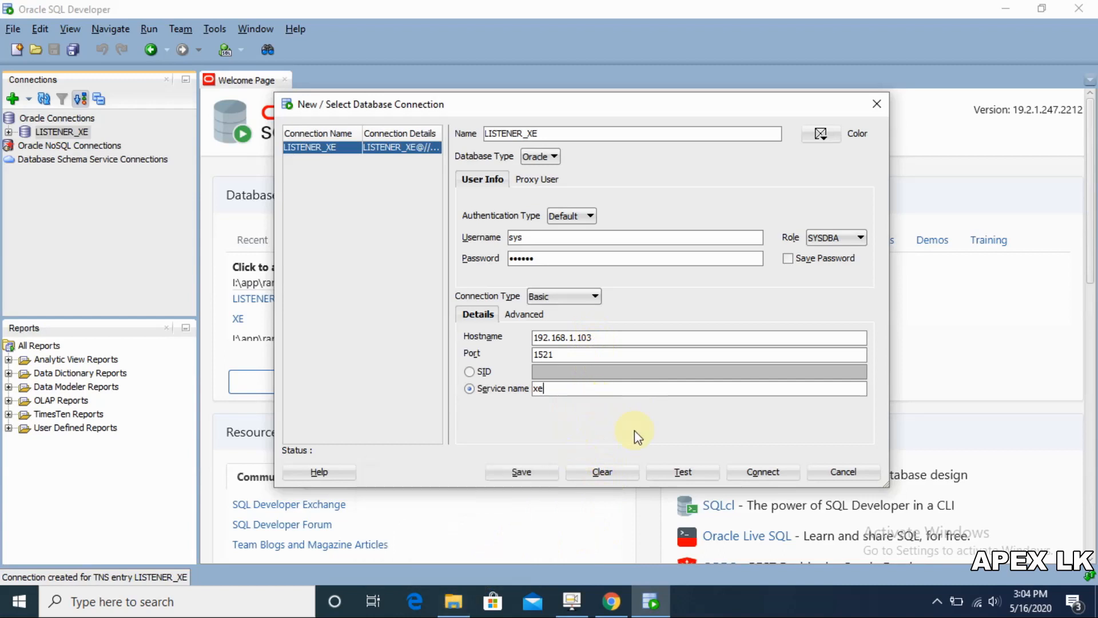
{"action": "left_click", "coordinate": [677, 473]}
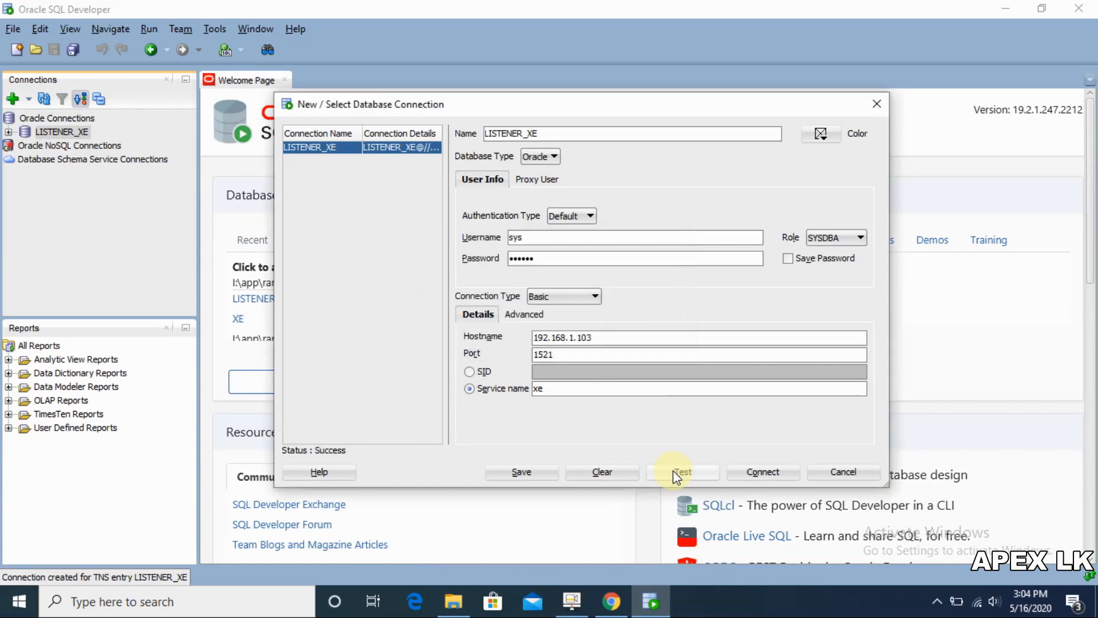
{"action": "left_click", "coordinate": [762, 473]}
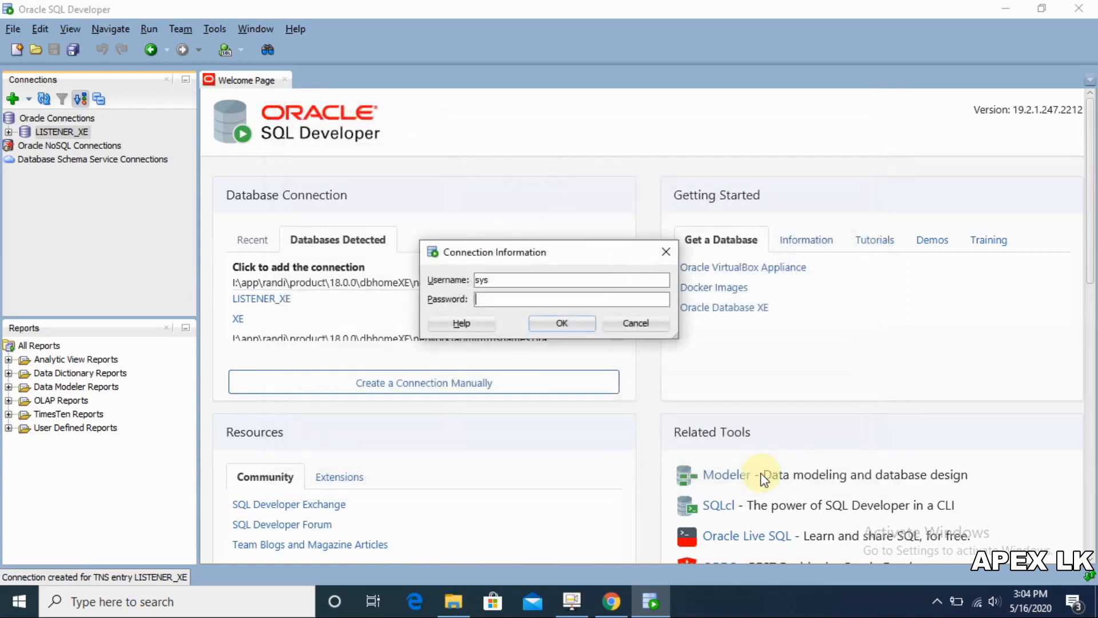
{"action": "left_click", "coordinate": [574, 298]}
{"action": "type", "text": "••••••"}
{"action": "key", "text": "Return"}
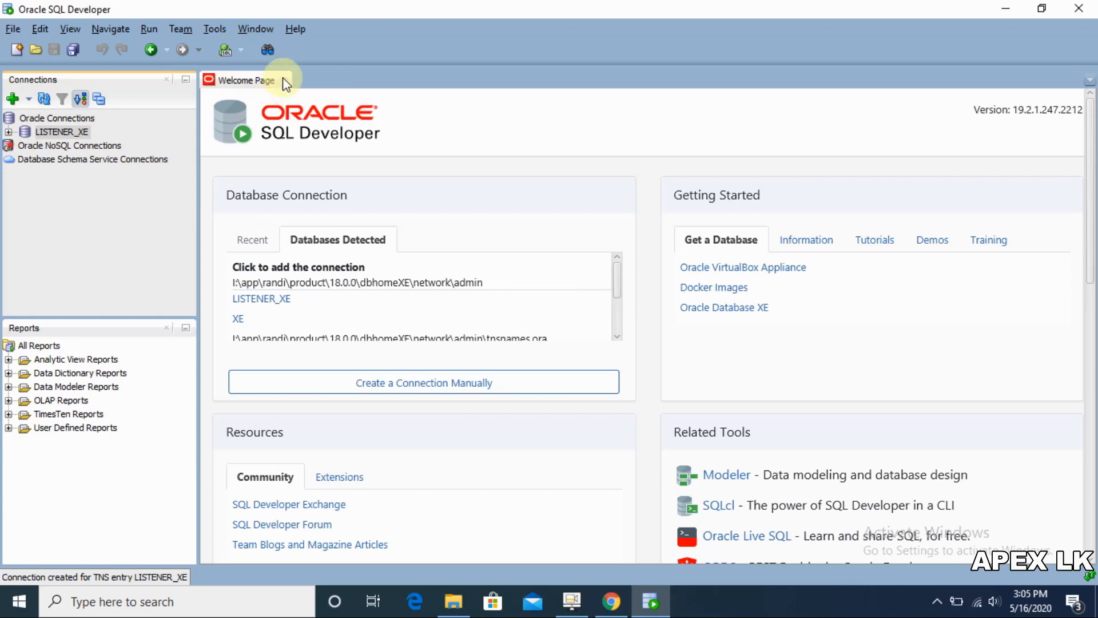
Step: Close the first LISTENER_XE worksheet, collapse its object tree, and open a fresh LISTENER_XE worksheet
{"action": "left_click", "coordinate": [239, 50]}
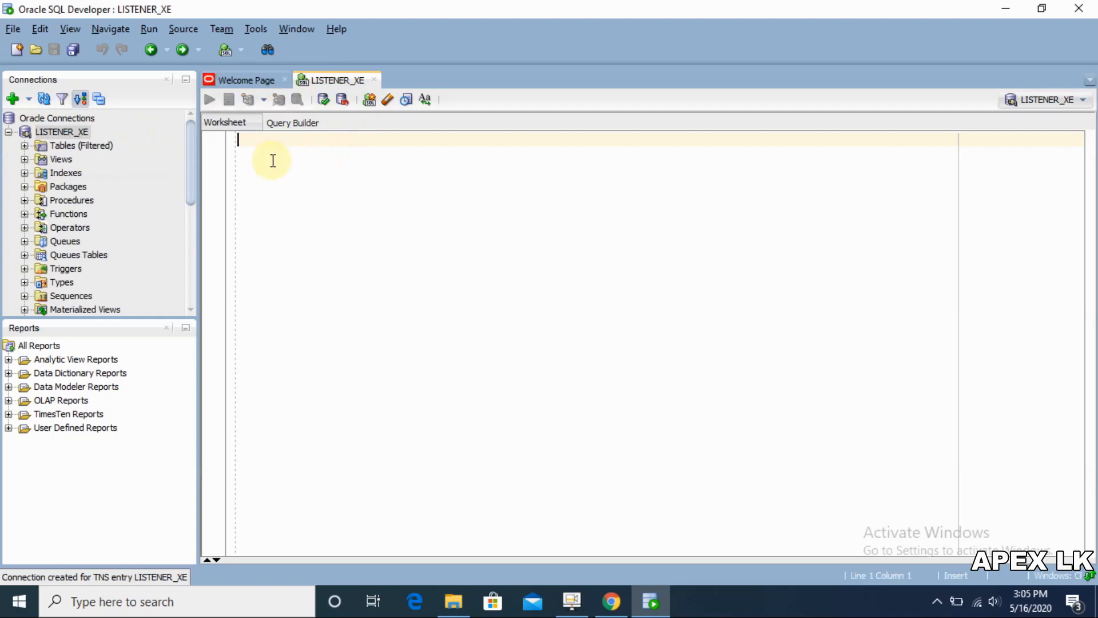
{"action": "left_click", "coordinate": [376, 81]}
{"action": "left_click", "coordinate": [23, 132]}
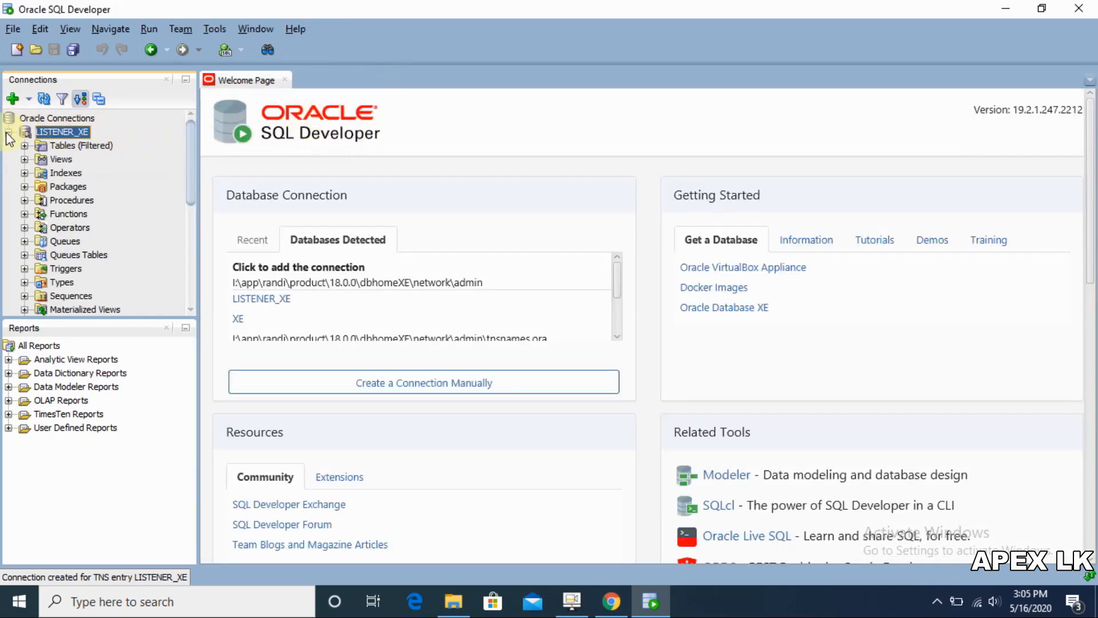
{"action": "left_click", "coordinate": [8, 132]}
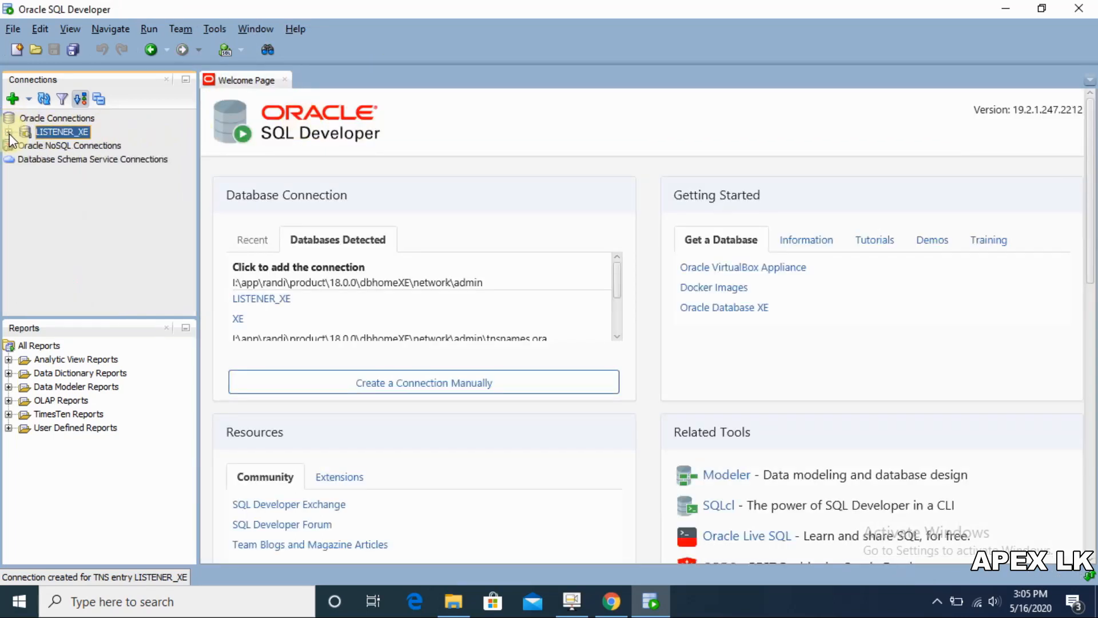
{"action": "left_click", "coordinate": [242, 51]}
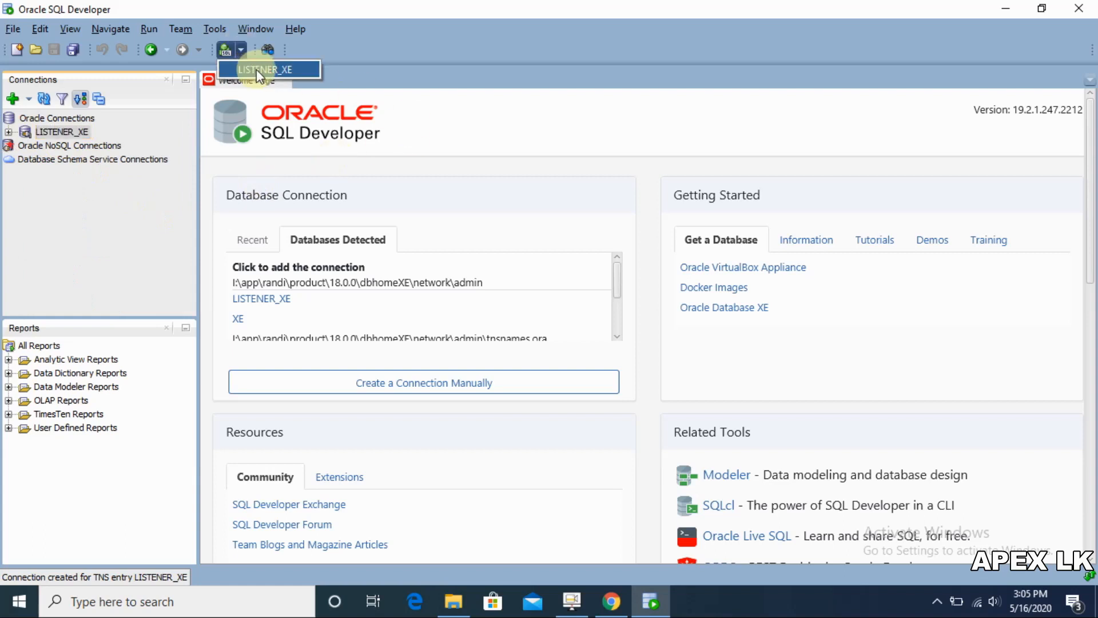
{"action": "left_click", "coordinate": [254, 69]}
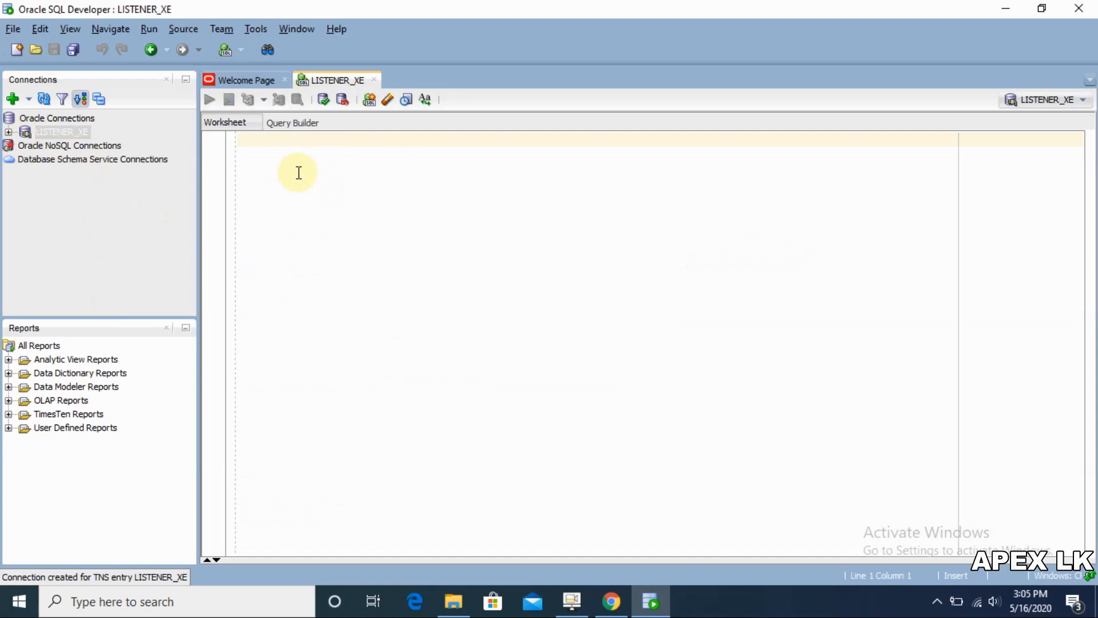
Step: Write and run select * from v$version; to show the 18c Express Edition release
{"action": "type", "text": "sle"}
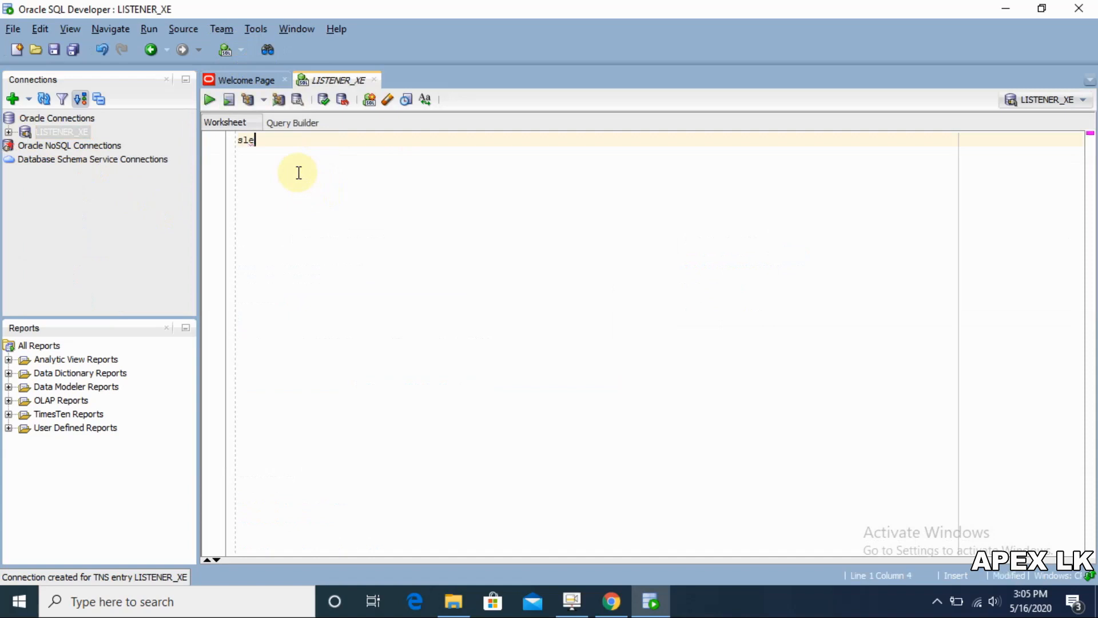
{"action": "key", "text": "BackSpace"}
{"action": "key", "text": "BackSpace"}
{"action": "key", "text": "BackSpace"}
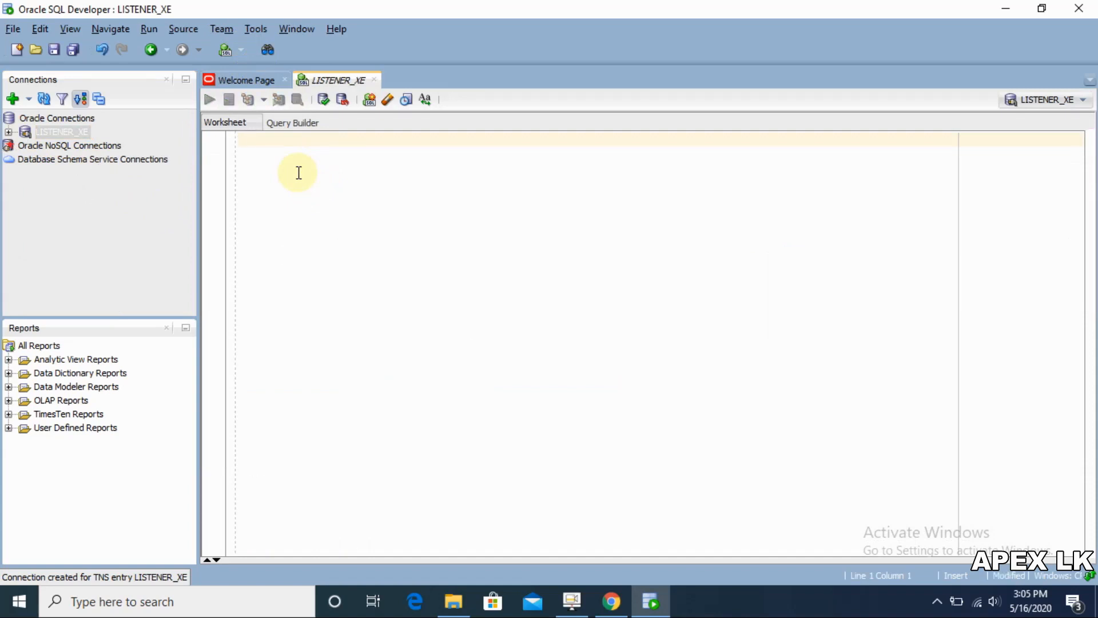
{"action": "type", "text": "selet"}
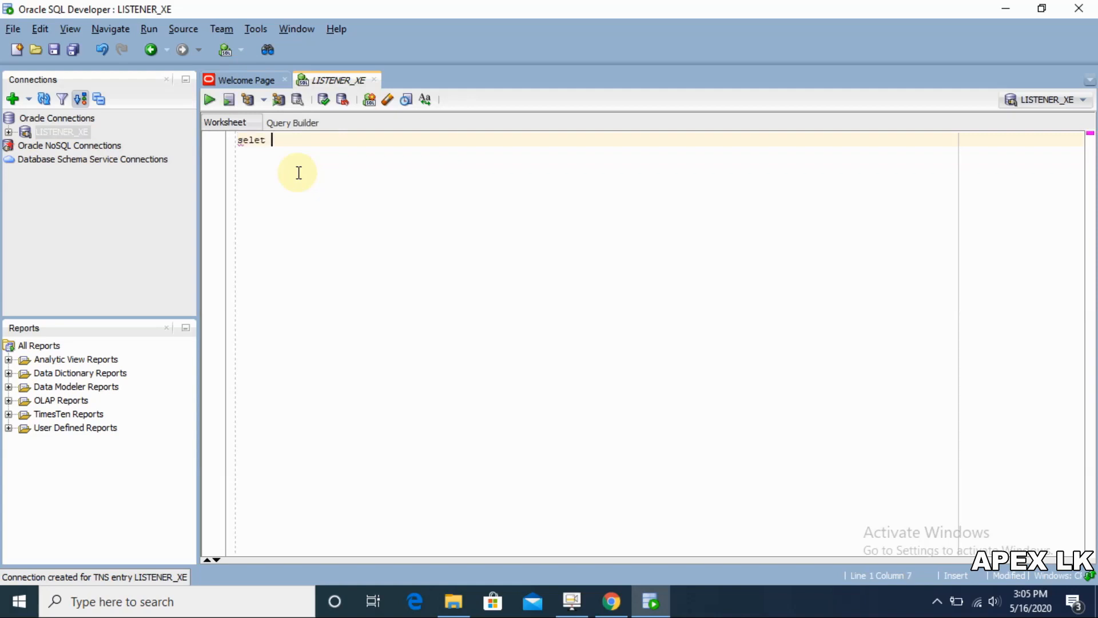
{"action": "key", "text": "BackSpace"}
{"action": "key", "text": "BackSpace"}
{"action": "key", "text": "BackSpace"}
{"action": "key", "text": "BackSpace"}
{"action": "key", "text": "BackSpace"}
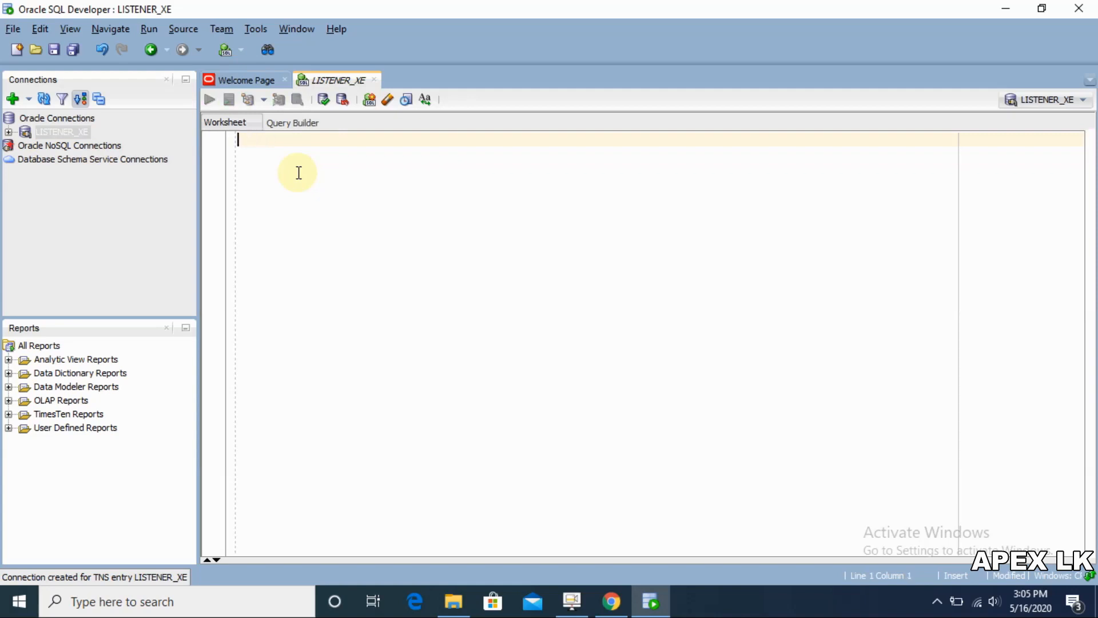
{"action": "type", "text": "se"}
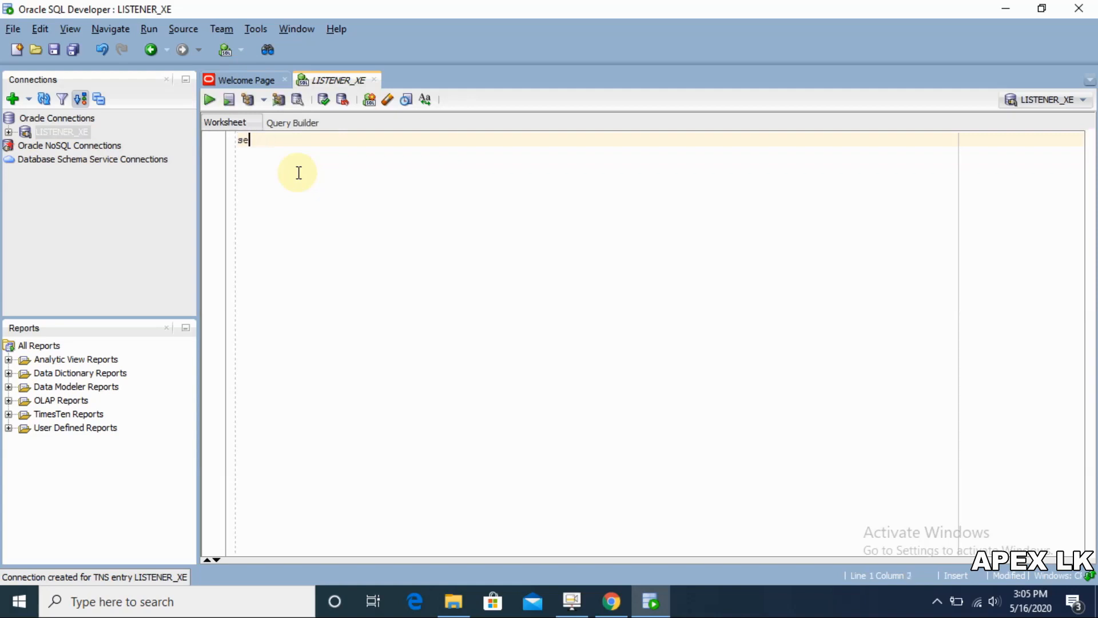
{"action": "type", "text": "lect *"}
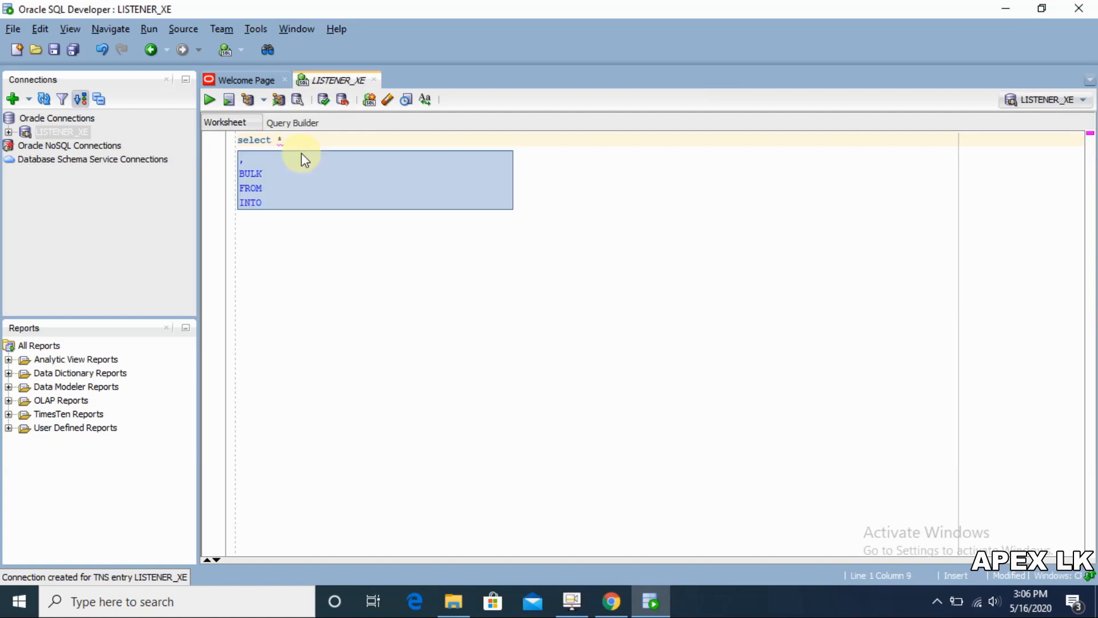
{"action": "type", "text": " from "}
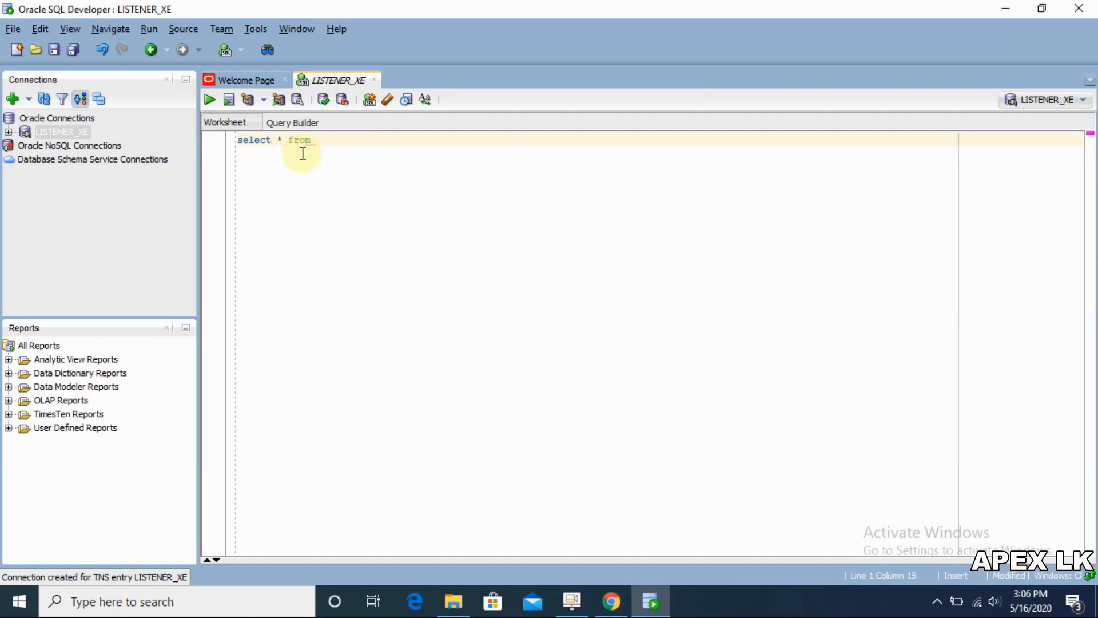
{"action": "type", "text": "v$v"}
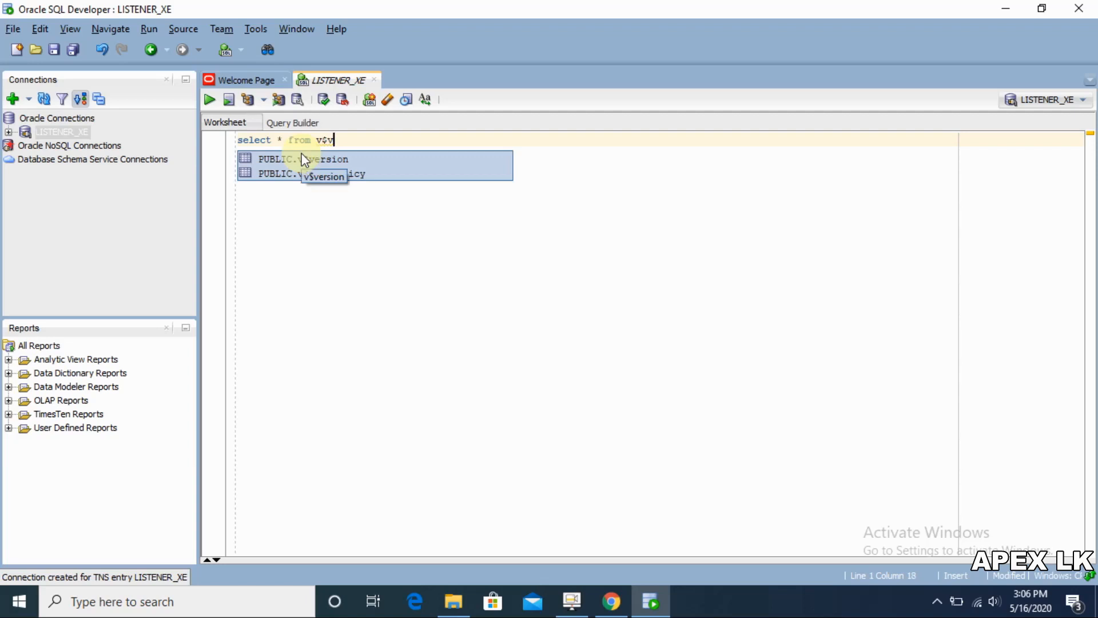
{"action": "key", "text": "Escape"}
{"action": "type", "text": "ersion"}
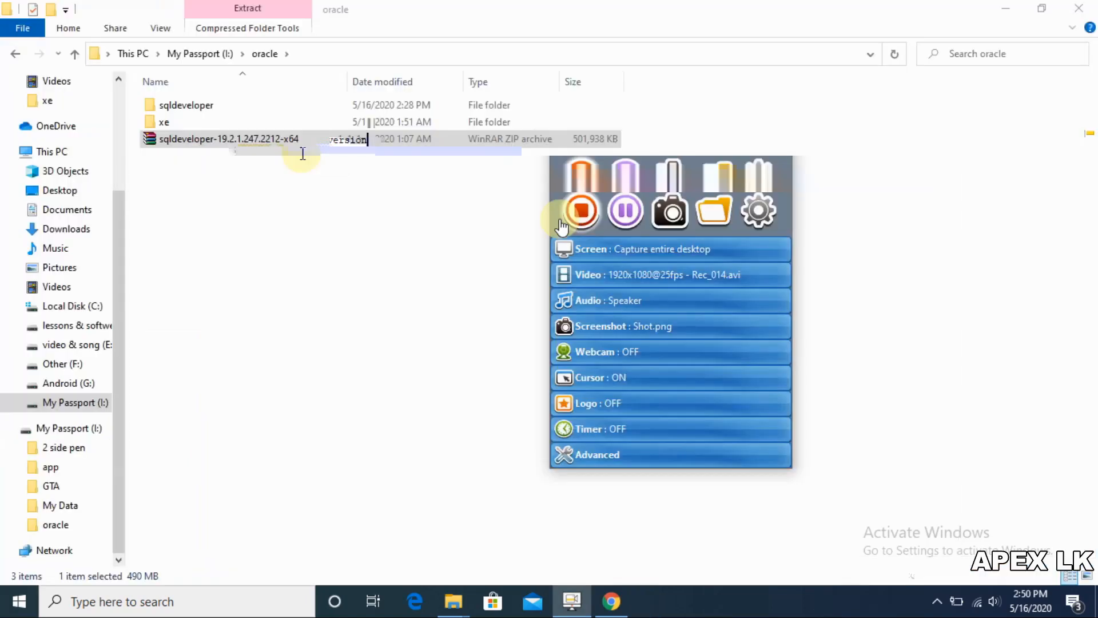
{"action": "type", "text": ";"}
{"action": "key", "text": "ctrl+a"}
{"action": "key", "text": "ctrl+Return"}
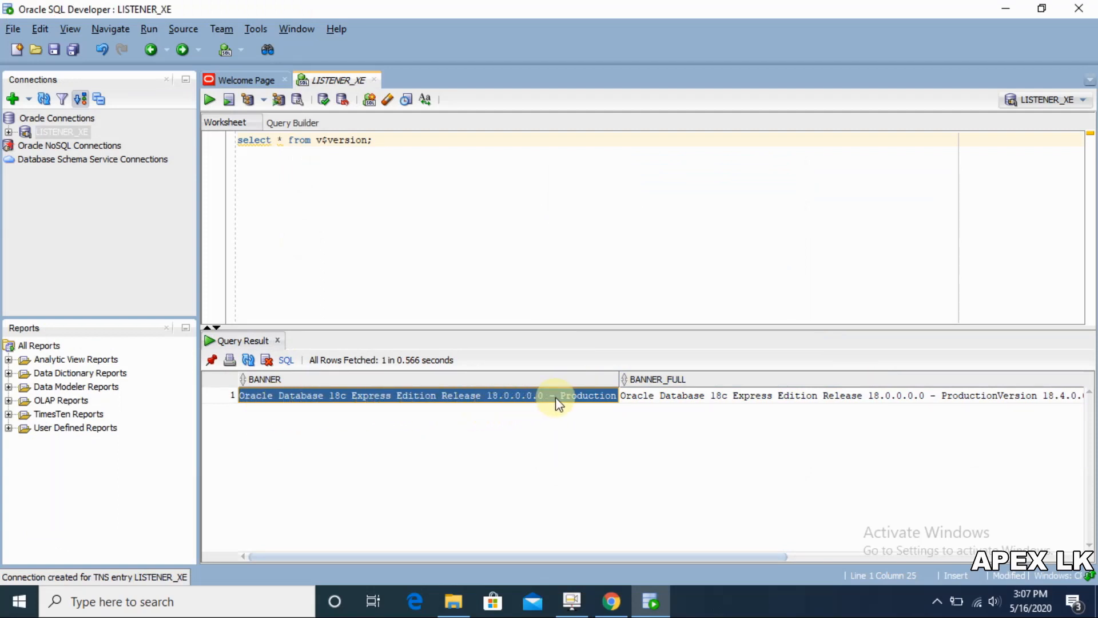
Step: Inspect the BANNER_FULL and BANNER_LEGACY values in the v$version result grid
{"action": "left_click", "coordinate": [711, 398]}
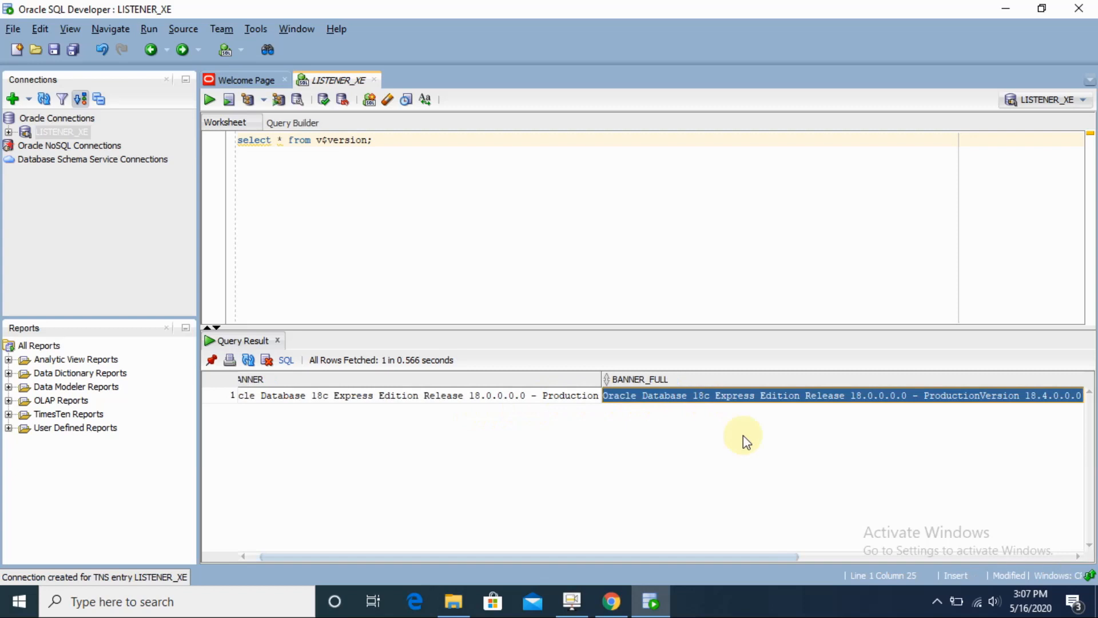
{"action": "left_click_drag", "start_coordinate": [750, 559], "coordinate": [1054, 526]}
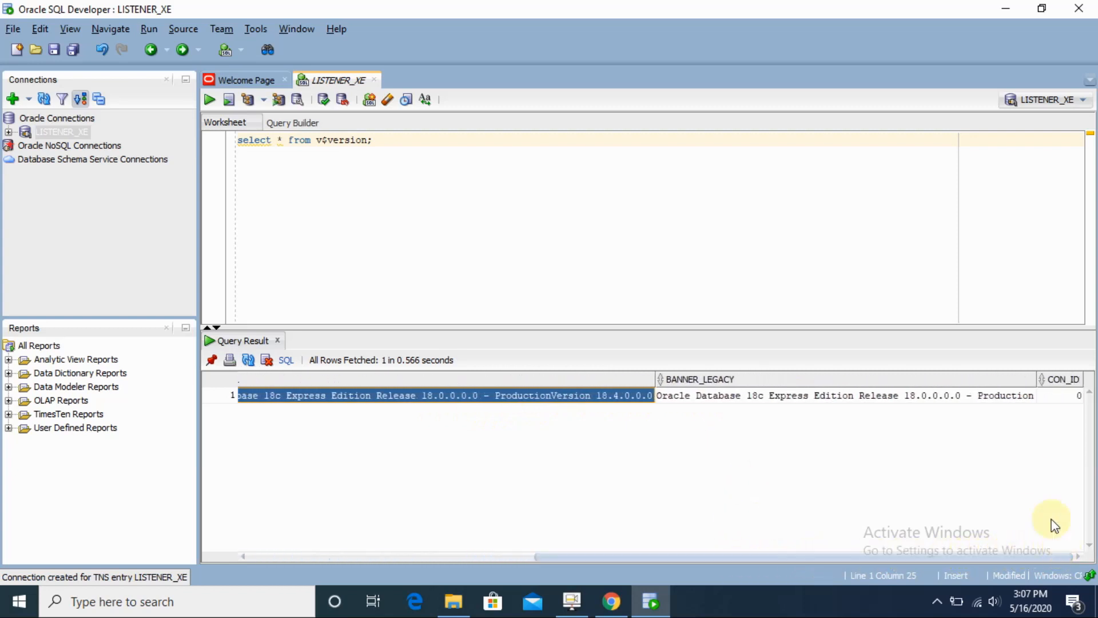
{"action": "left_click", "coordinate": [989, 400]}
Step: Search Windows for 'cmd' so Command Prompt appears as the best match
{"action": "left_click", "coordinate": [423, 154]}
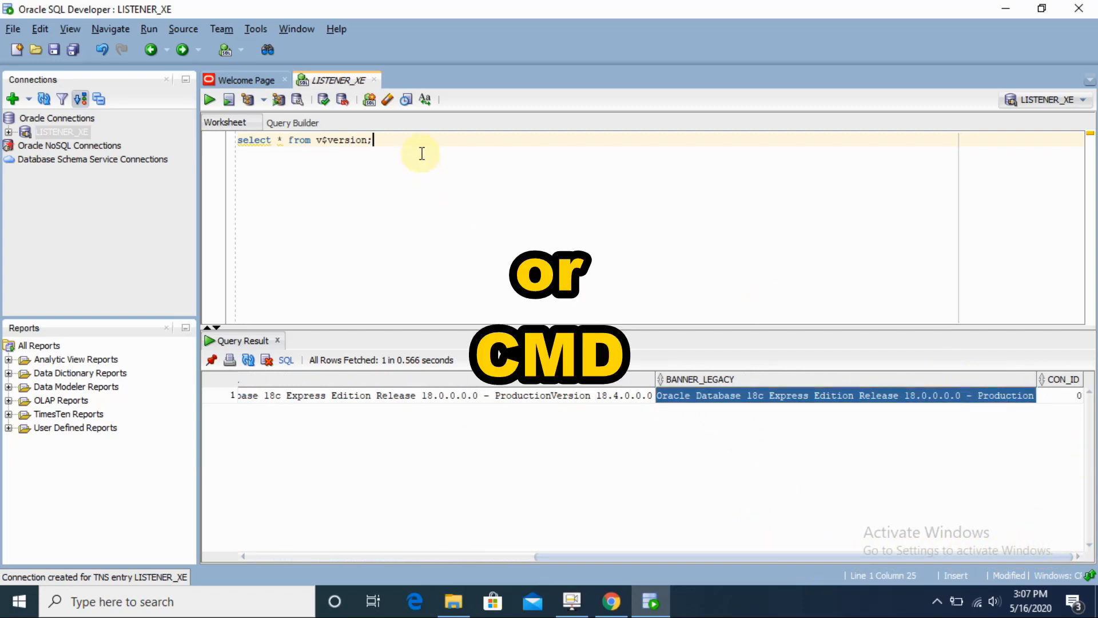
{"action": "left_click", "coordinate": [74, 601]}
{"action": "type", "text": "cmd"}
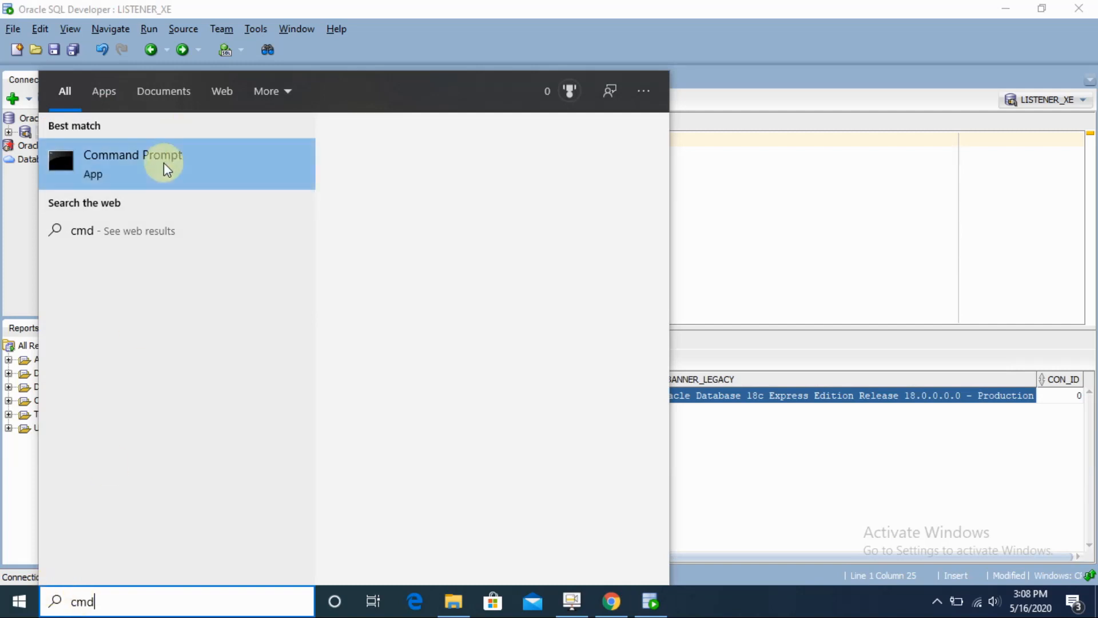
Step: Launch Command Prompt from the Best match search result
{"action": "left_click", "coordinate": [119, 169]}
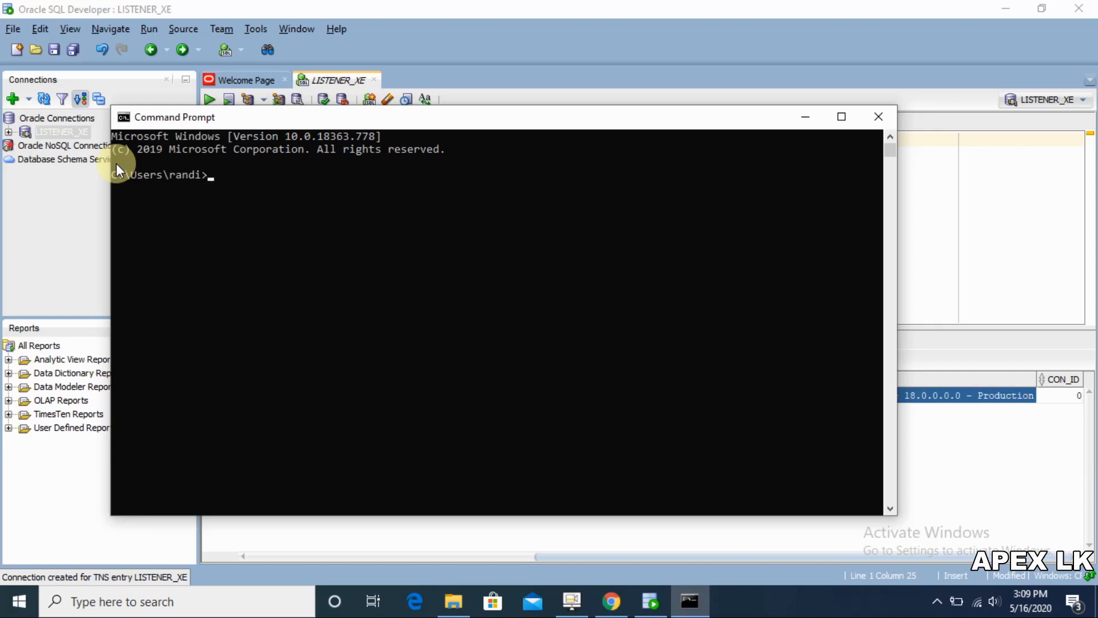
Step: Start SQL*Plus as SYSDBA by running 'sqlplus / as sysdba'
{"action": "type", "text": "sqlplus /"}
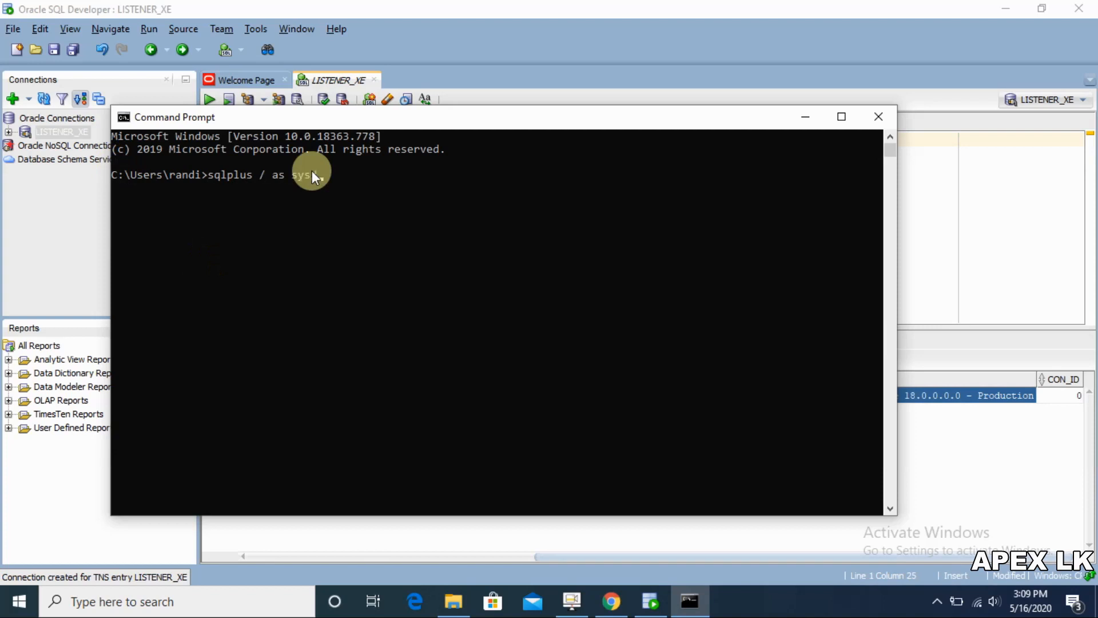
{"action": "type", "text": "as sysdba"}
{"action": "key", "text": "Return"}
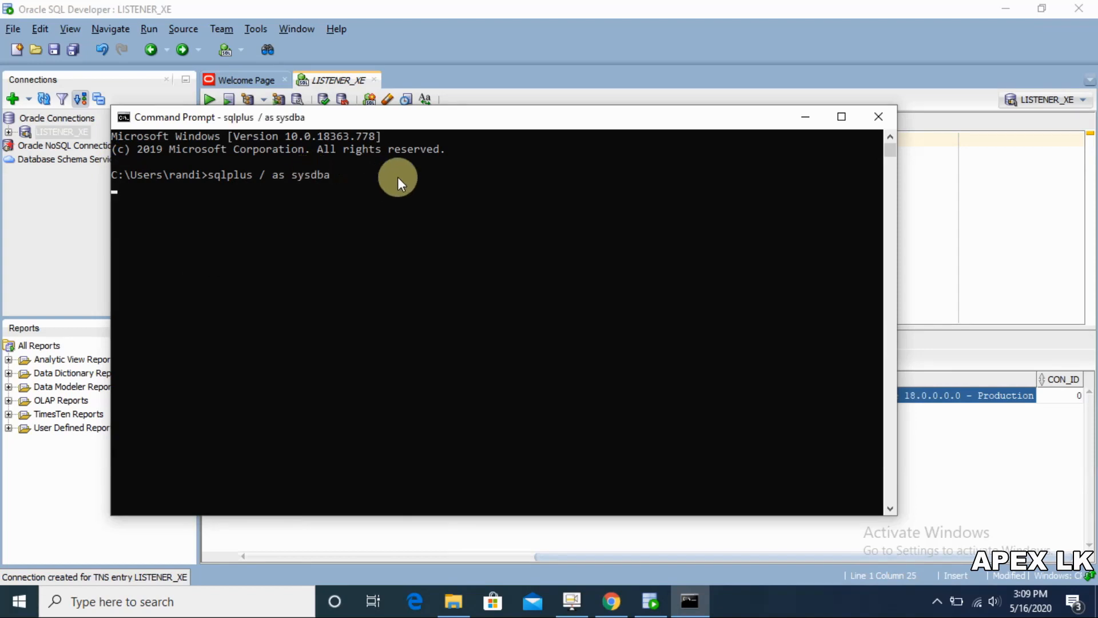